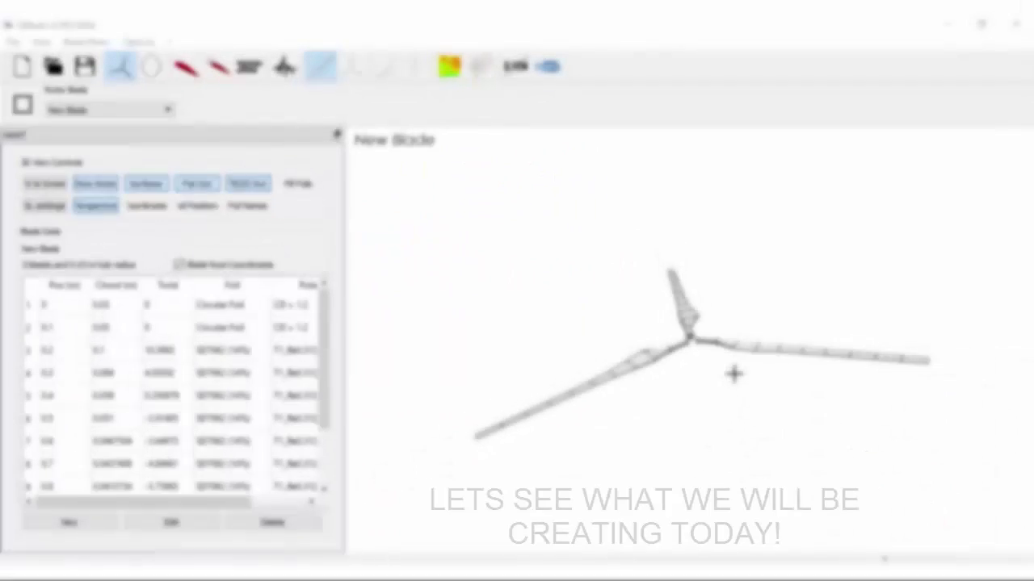
Step: Orbit and zoom the 3D rotor view to inspect the hub and all three blades
{"action": "mouse_move", "coordinate": [734, 373]}
{"action": "left_mouse_down"}
{"action": "mouse_move", "coordinate": [745, 471]}
{"action": "mouse_move", "coordinate": [750, 388]}
{"action": "mouse_move", "coordinate": [807, 374]}
{"action": "mouse_move", "coordinate": [740, 431]}
{"action": "mouse_move", "coordinate": [796, 415]}
{"action": "mouse_move", "coordinate": [783, 422]}
{"action": "mouse_move", "coordinate": [715, 316]}
{"action": "mouse_move", "coordinate": [799, 217]}
{"action": "mouse_move", "coordinate": [760, 239]}
{"action": "mouse_move", "coordinate": [778, 178]}
{"action": "mouse_move", "coordinate": [706, 350]}
{"action": "mouse_move", "coordinate": [649, 353]}
{"action": "mouse_move", "coordinate": [658, 385]}
{"action": "mouse_move", "coordinate": [702, 427]}
{"action": "mouse_move", "coordinate": [704, 542]}
{"action": "mouse_move", "coordinate": [475, 467]}
{"action": "mouse_move", "coordinate": [694, 417]}
{"action": "mouse_move", "coordinate": [774, 448]}
{"action": "mouse_move", "coordinate": [724, 385]}
{"action": "left_mouse_up"}
{"action": "scroll", "coordinate": [706, 364], "scroll_direction": "up", "scroll_amount": 6}
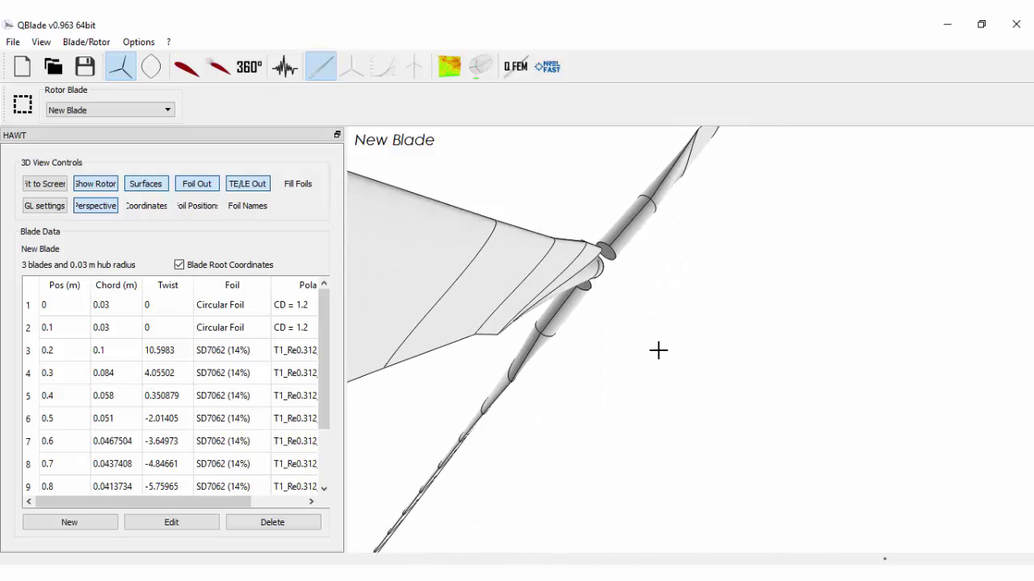
{"action": "left_click_drag", "start_coordinate": [658, 349], "coordinate": [674, 197]}
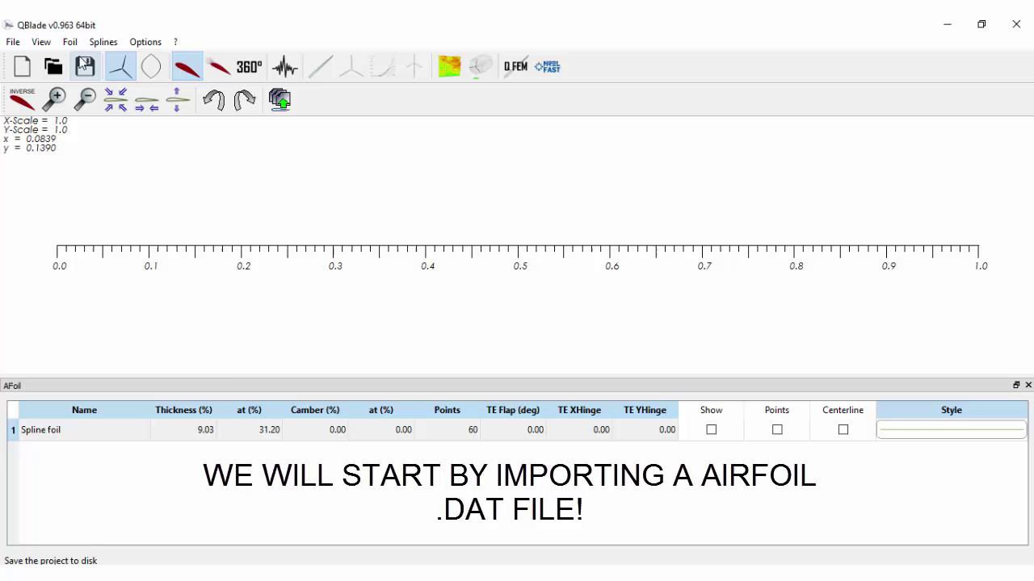
Step: Import the airfoil from sd7062.dat and select the new SD7062 (14%) foil
{"action": "left_click", "coordinate": [72, 42]}
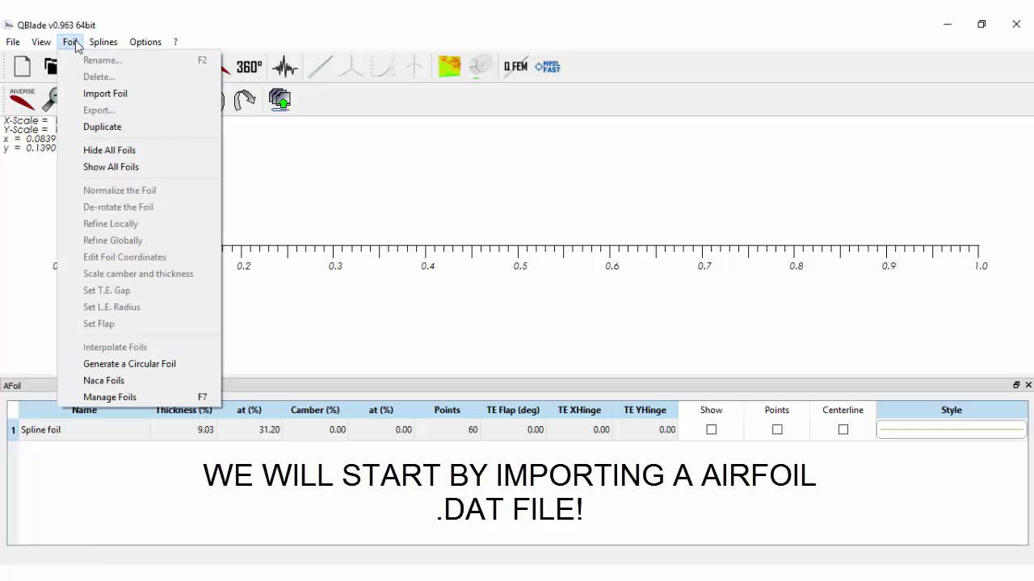
{"action": "left_click", "coordinate": [95, 94]}
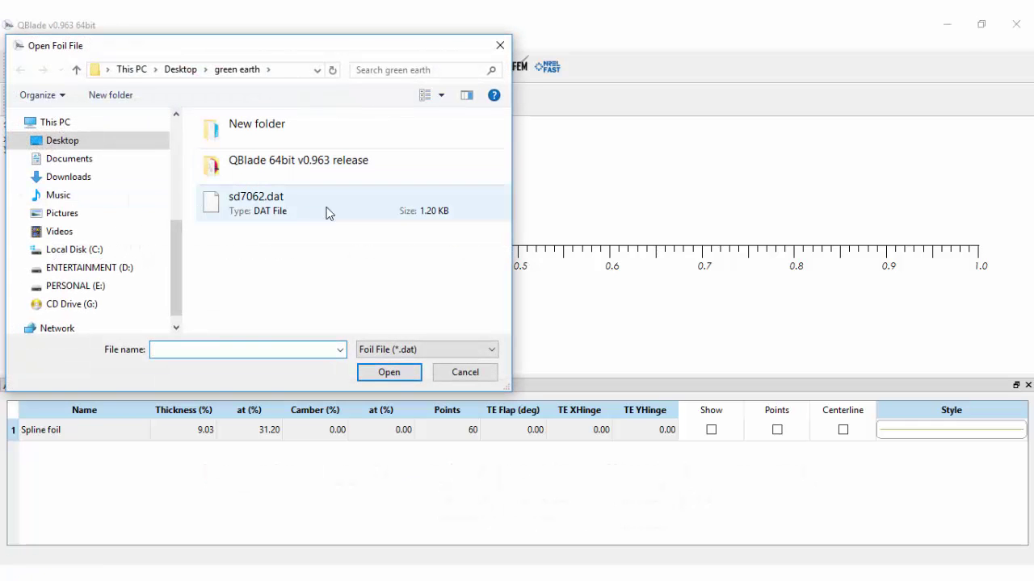
{"action": "left_click_drag", "start_coordinate": [265, 50], "coordinate": [619, 64]}
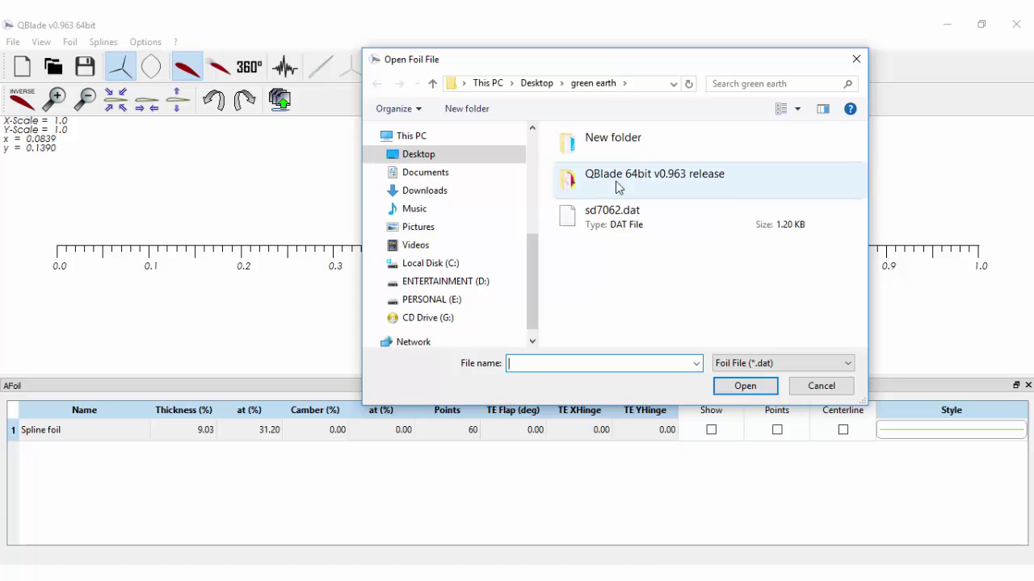
{"action": "left_click", "coordinate": [646, 224]}
{"action": "left_click", "coordinate": [726, 390]}
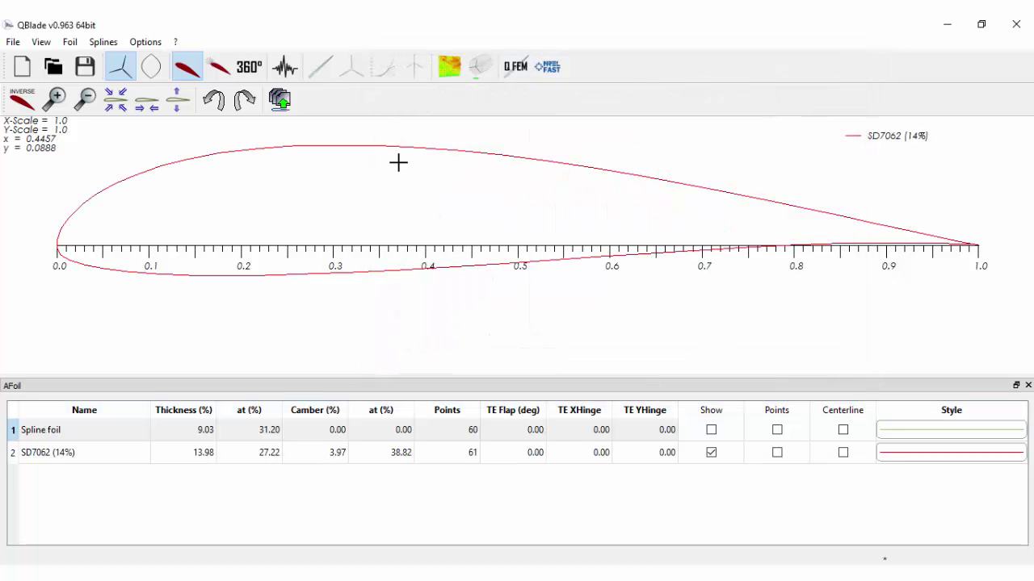
{"action": "left_click", "coordinate": [94, 450]}
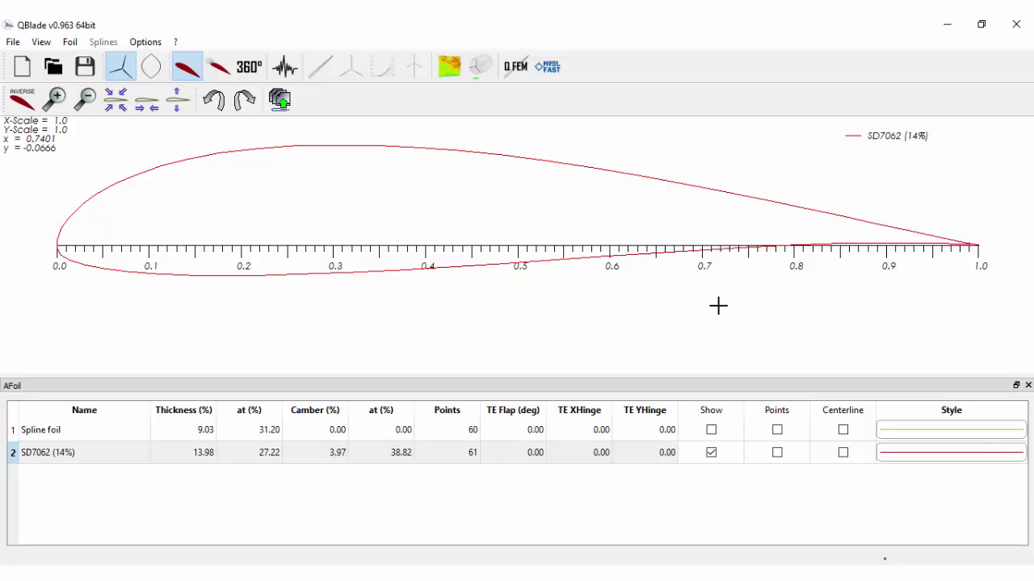
Step: Define a new XFoil analysis for SD7062 in polar view, keeping Reynolds 311721, Mach 0, NCrit 9
{"action": "left_click", "coordinate": [218, 68]}
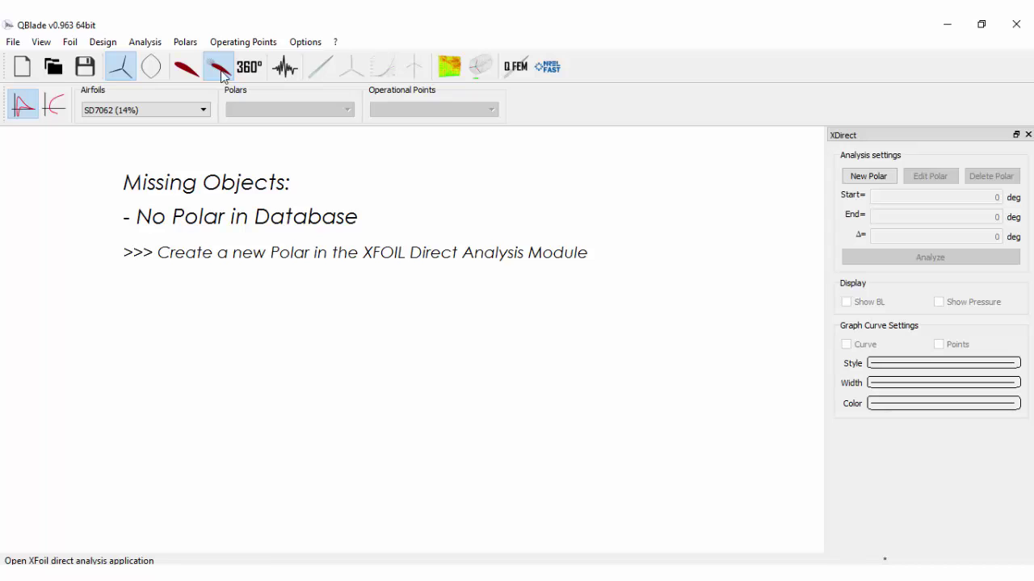
{"action": "left_click", "coordinate": [54, 105]}
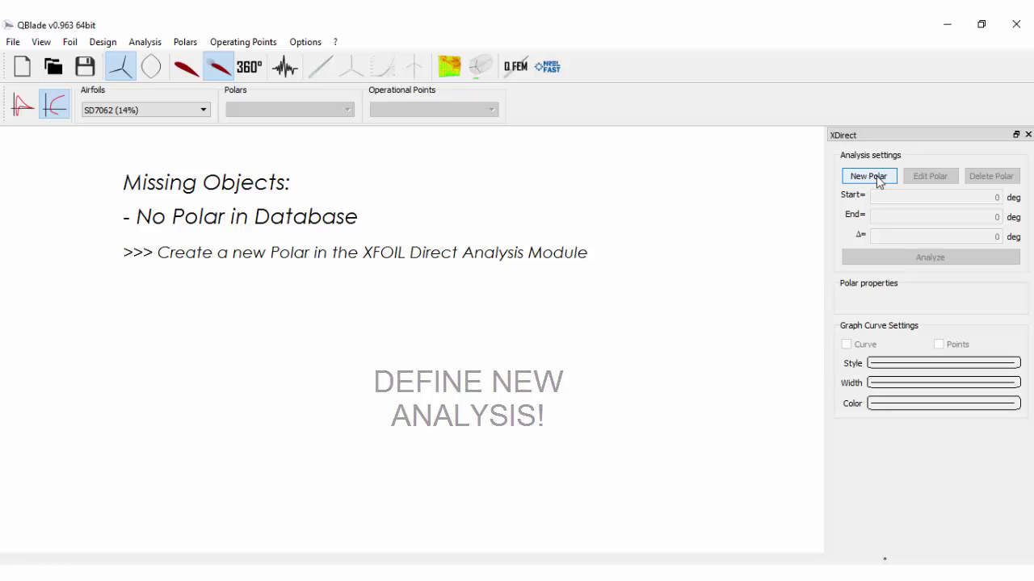
{"action": "left_click", "coordinate": [139, 48]}
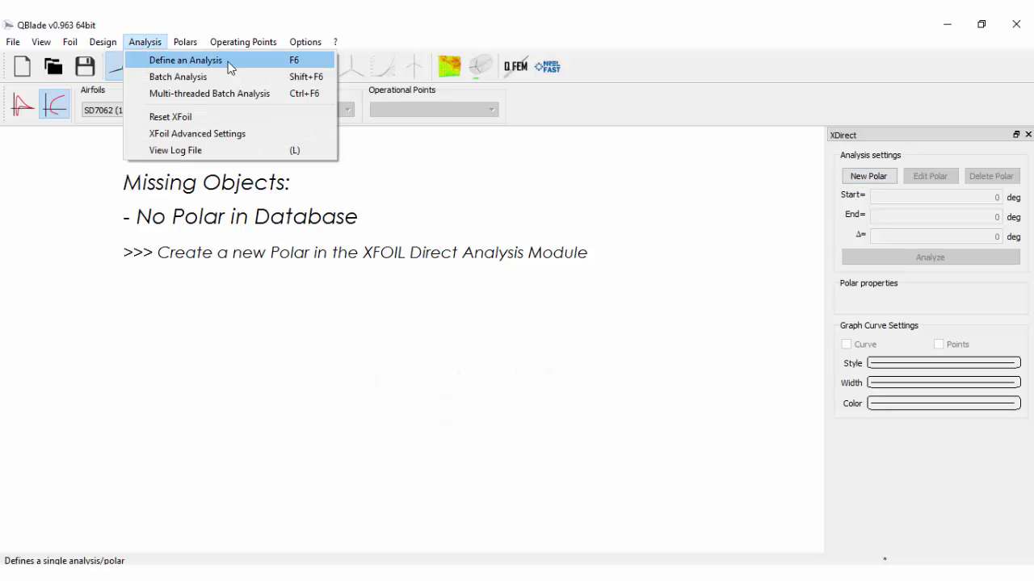
{"action": "left_click", "coordinate": [228, 61]}
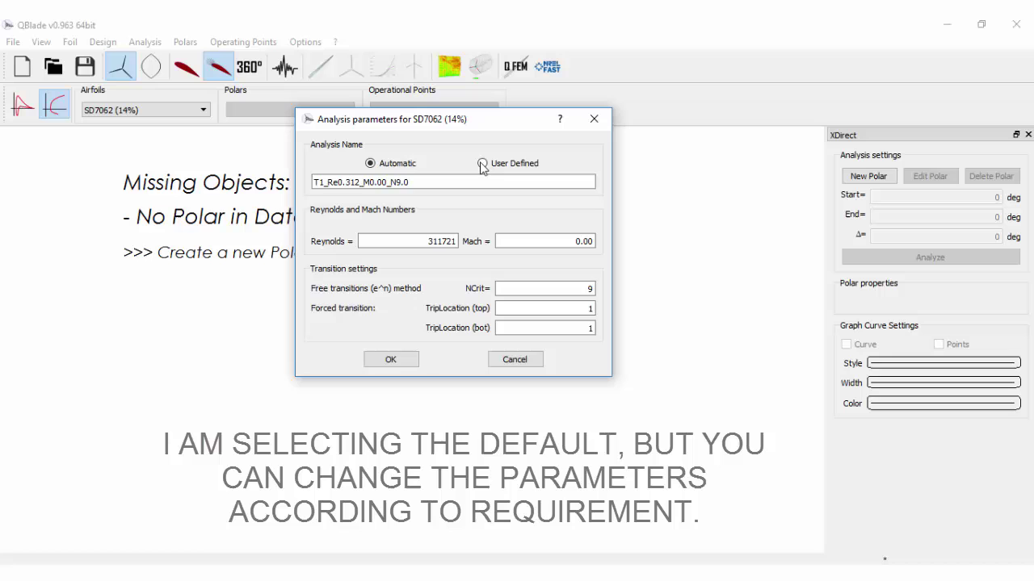
{"action": "left_click_drag", "start_coordinate": [429, 127], "coordinate": [601, 183]}
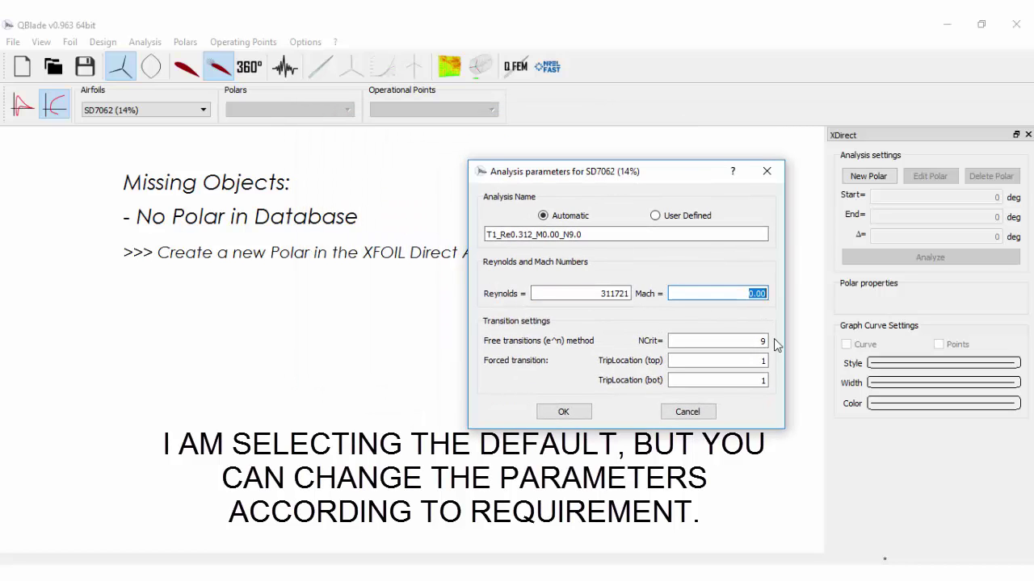
Step: Accept the default analysis and run the sweep from -10 to 15° in 1° steps
{"action": "left_click", "coordinate": [556, 408]}
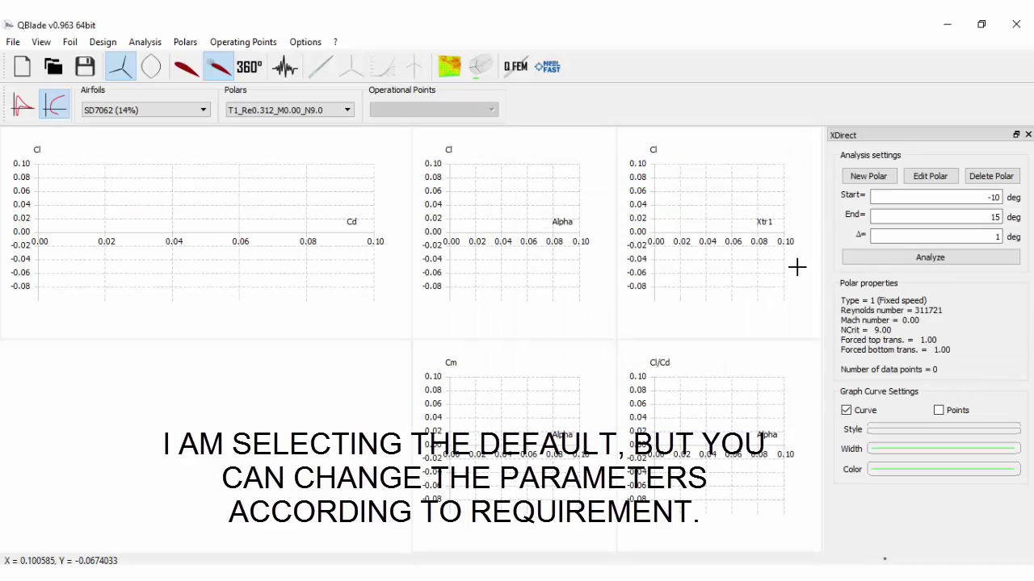
{"action": "key", "text": "Tab"}
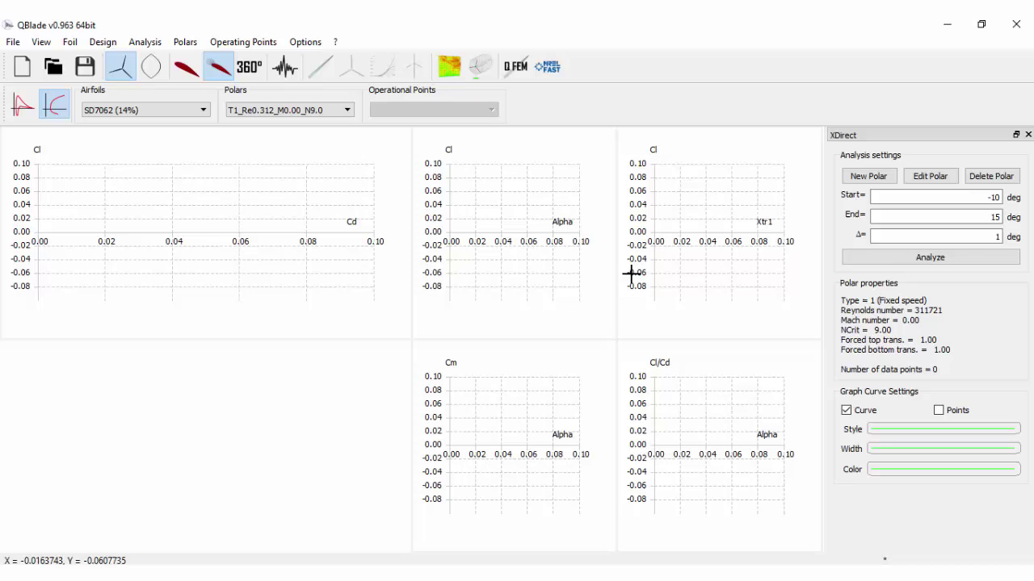
{"action": "left_click", "coordinate": [929, 264]}
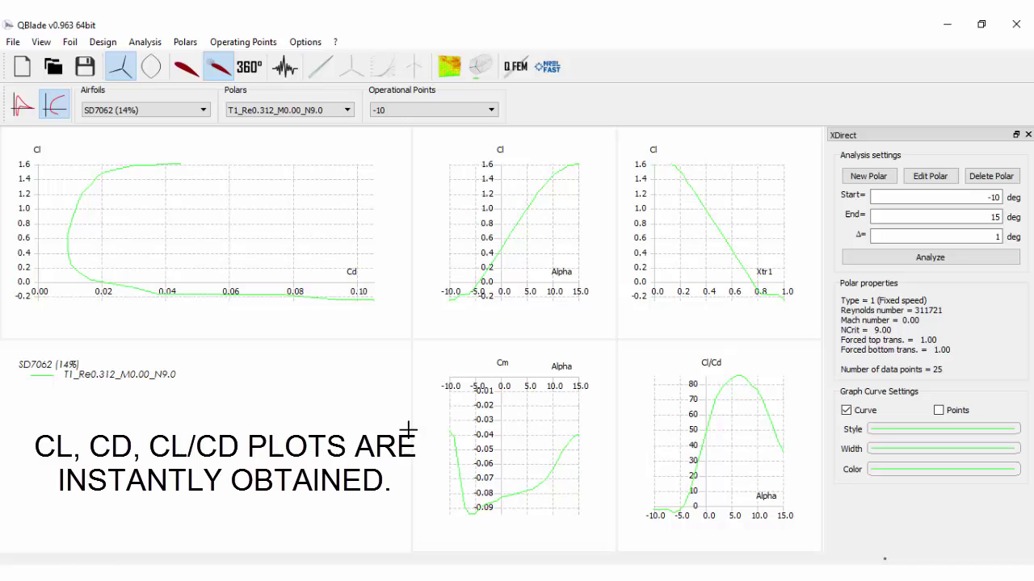
Step: Show the SD7062 operating point view with the boundary layer and wake drawn
{"action": "left_click", "coordinate": [25, 118]}
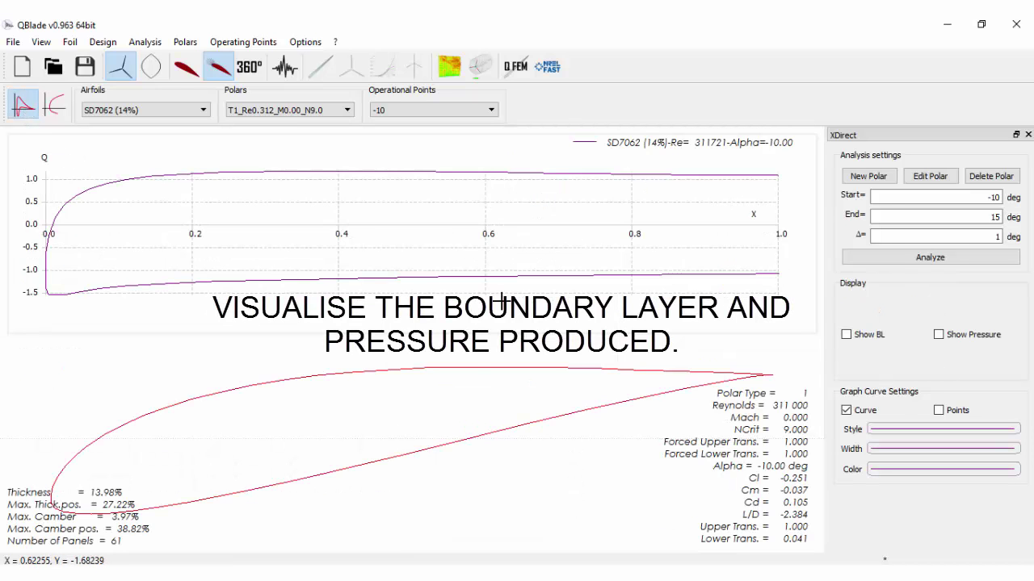
{"action": "left_click_drag", "start_coordinate": [285, 419], "coordinate": [258, 423]}
{"action": "scroll", "coordinate": [266, 398], "scroll_direction": "up", "scroll_amount": 1}
{"action": "scroll", "coordinate": [266, 398], "scroll_direction": "down", "scroll_amount": 5}
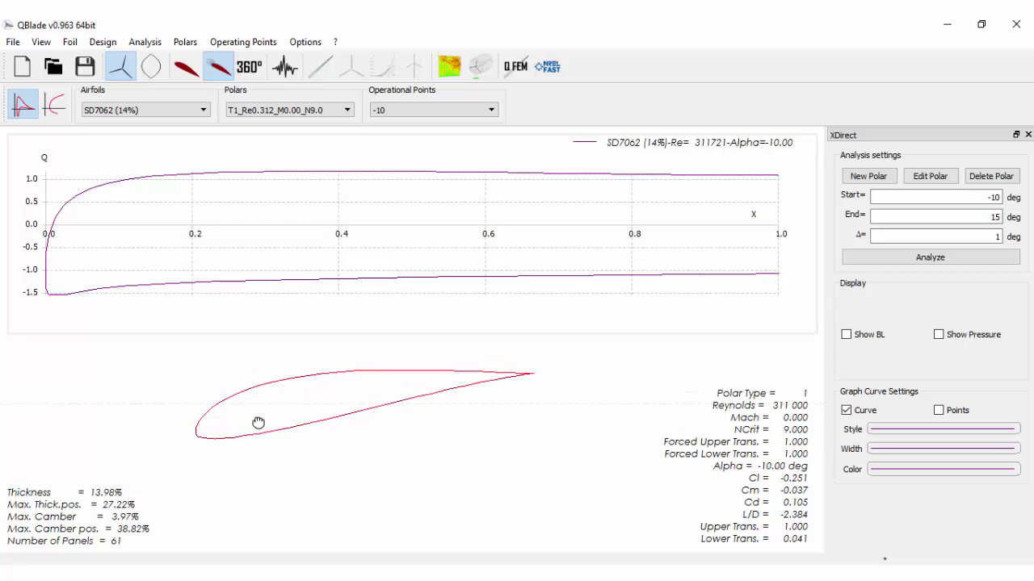
{"action": "left_click", "coordinate": [845, 334]}
{"action": "left_click_drag", "start_coordinate": [488, 393], "coordinate": [348, 391]}
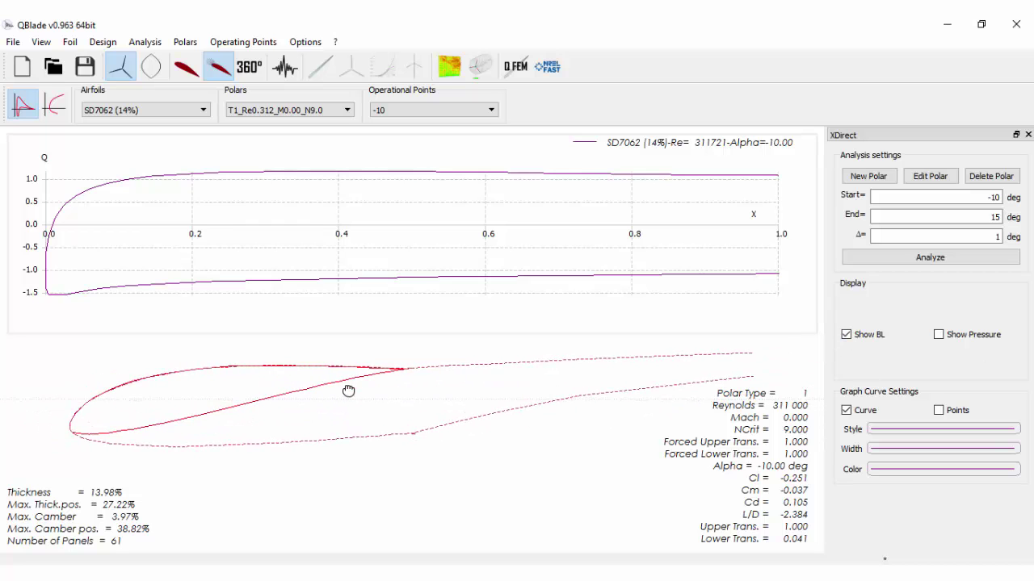
Step: Step through the operating points to 14° (Cl 1.588, Cd 0.037, L/D 42.931)
{"action": "left_click", "coordinate": [396, 111]}
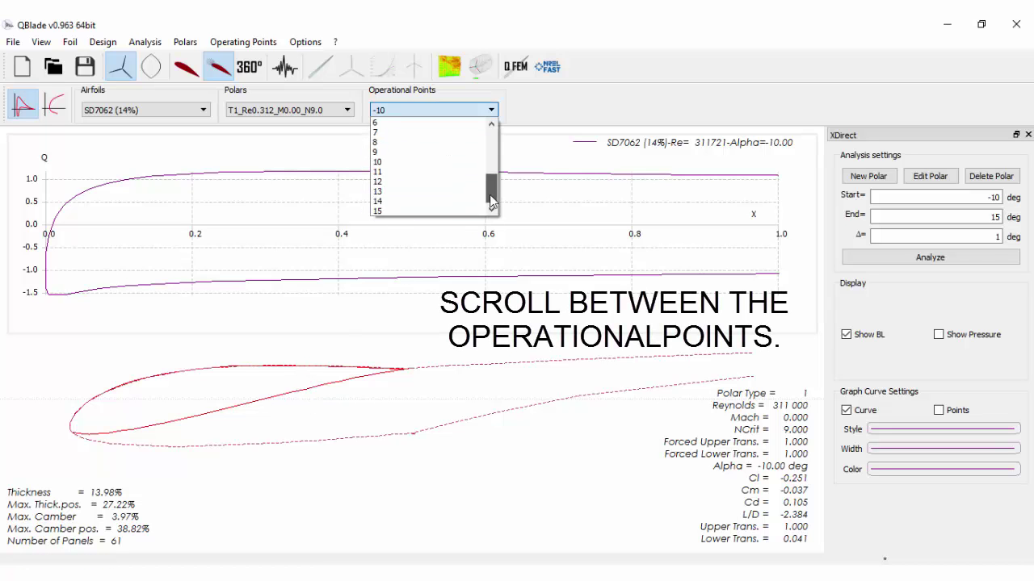
{"action": "left_click", "coordinate": [427, 115]}
{"action": "scroll", "coordinate": [428, 115], "scroll_direction": "down", "scroll_amount": 17}
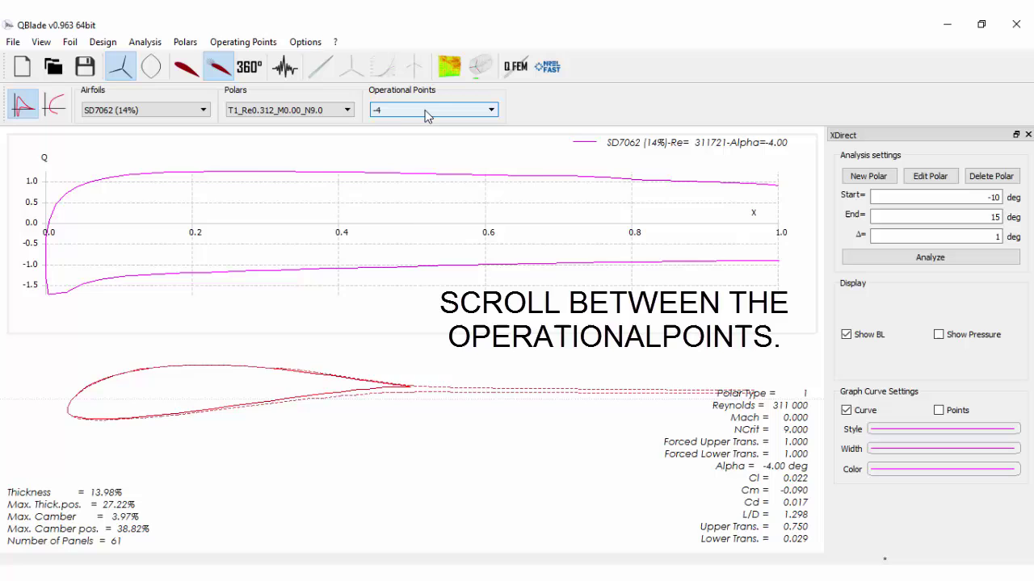
{"action": "scroll", "coordinate": [427, 115], "scroll_direction": "down", "scroll_amount": 4}
{"action": "scroll", "coordinate": [427, 116], "scroll_direction": "up", "scroll_amount": 20}
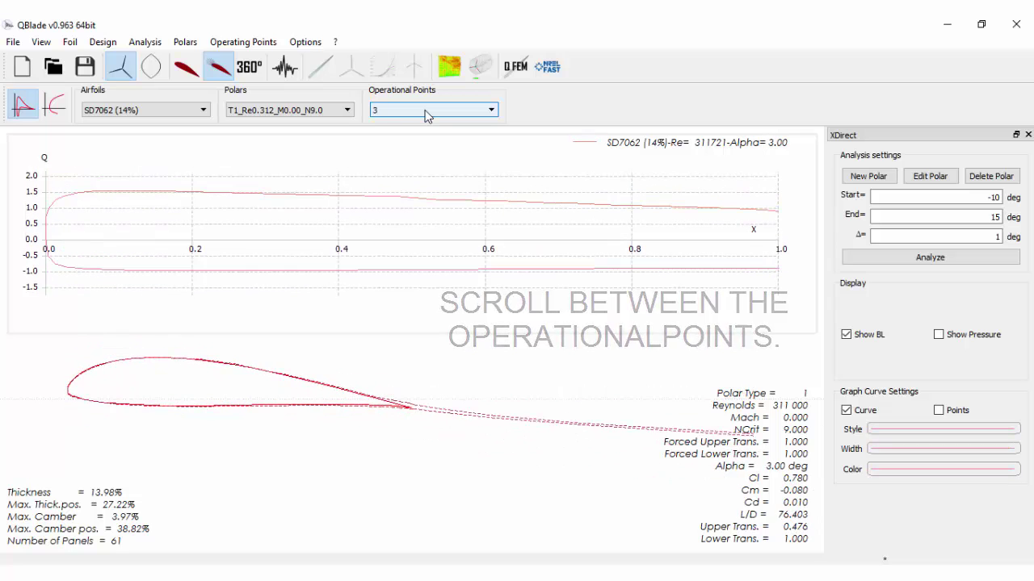
{"action": "scroll", "coordinate": [428, 116], "scroll_direction": "down", "scroll_amount": 20}
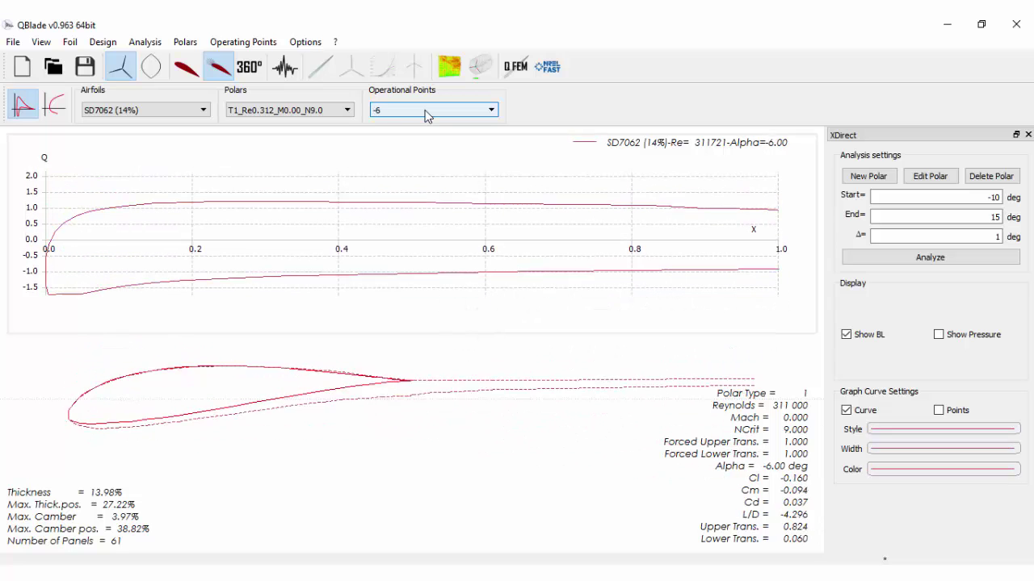
{"action": "scroll", "coordinate": [368, 232], "scroll_direction": "down", "scroll_amount": 7}
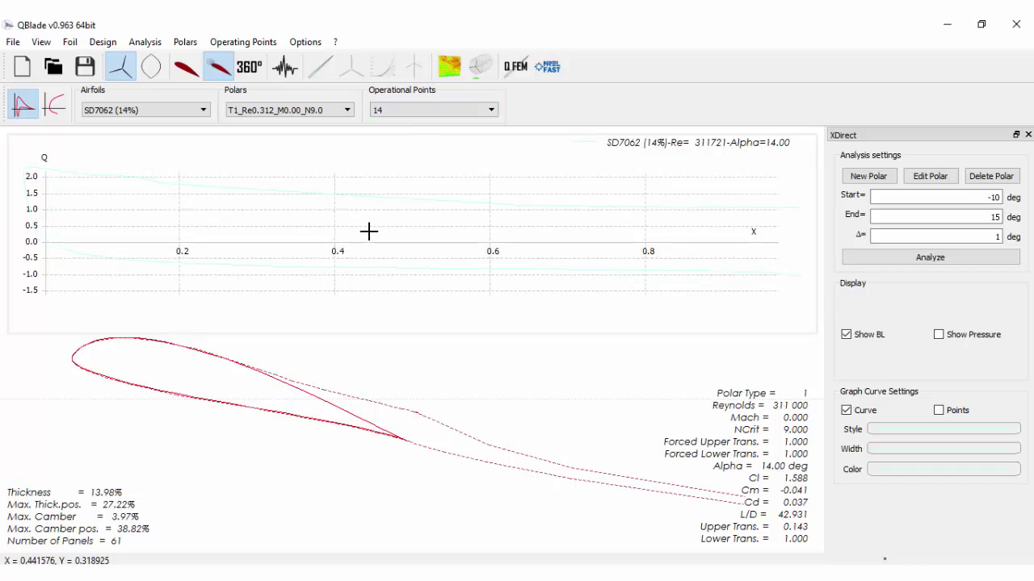
{"action": "scroll", "coordinate": [368, 232], "scroll_direction": "down", "scroll_amount": 2}
{"action": "scroll", "coordinate": [368, 231], "scroll_direction": "up", "scroll_amount": 5}
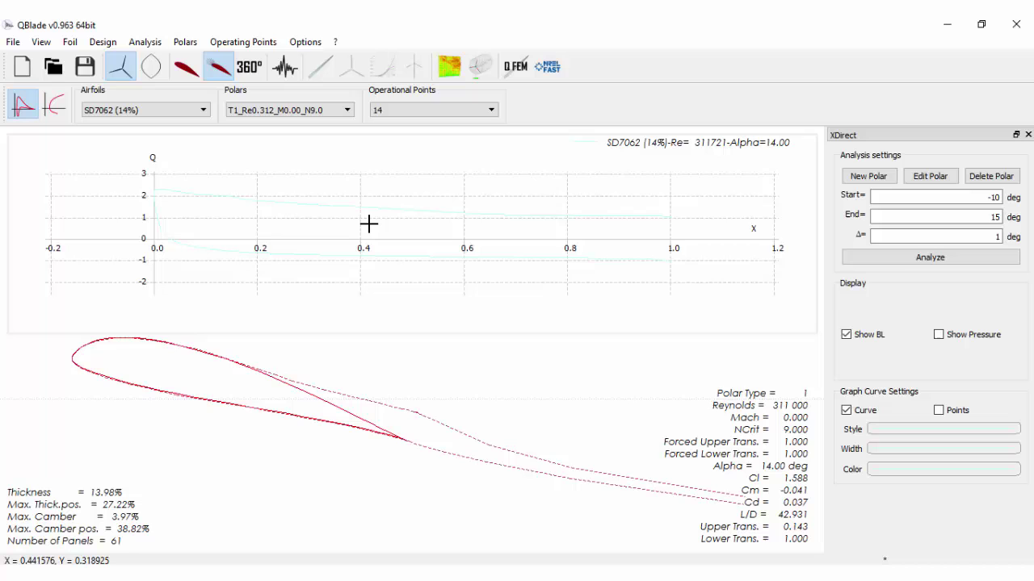
Step: Switch the plot to Cp versus chord and show the pressure distribution on the airfoil
{"action": "double_click", "coordinate": [368, 226]}
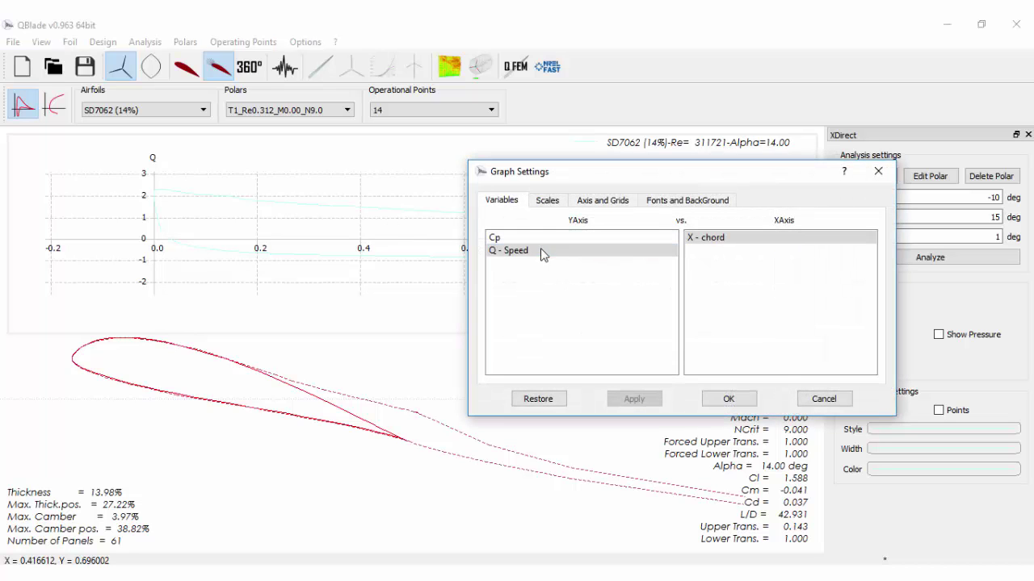
{"action": "left_click", "coordinate": [501, 239]}
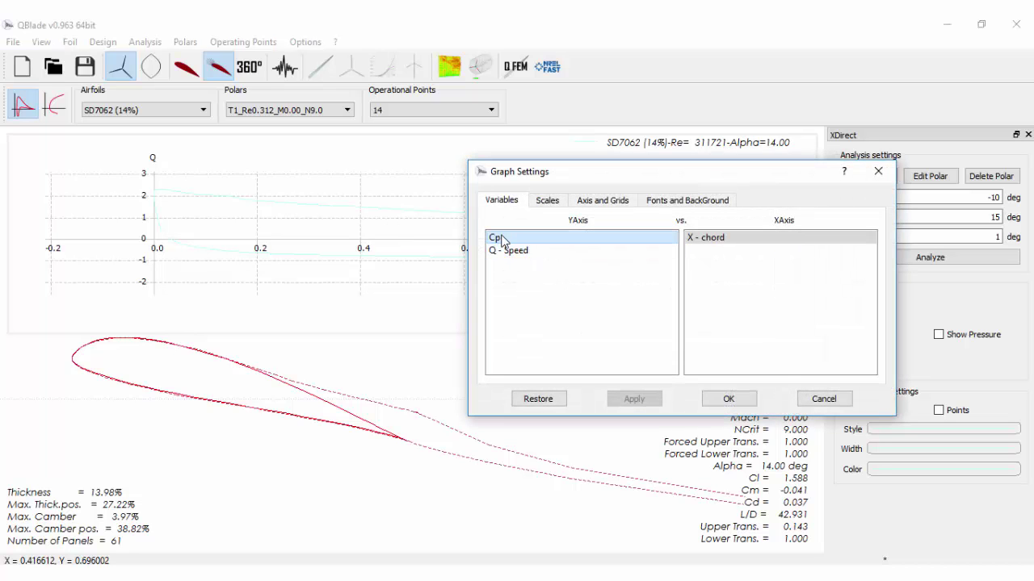
{"action": "left_click", "coordinate": [741, 405]}
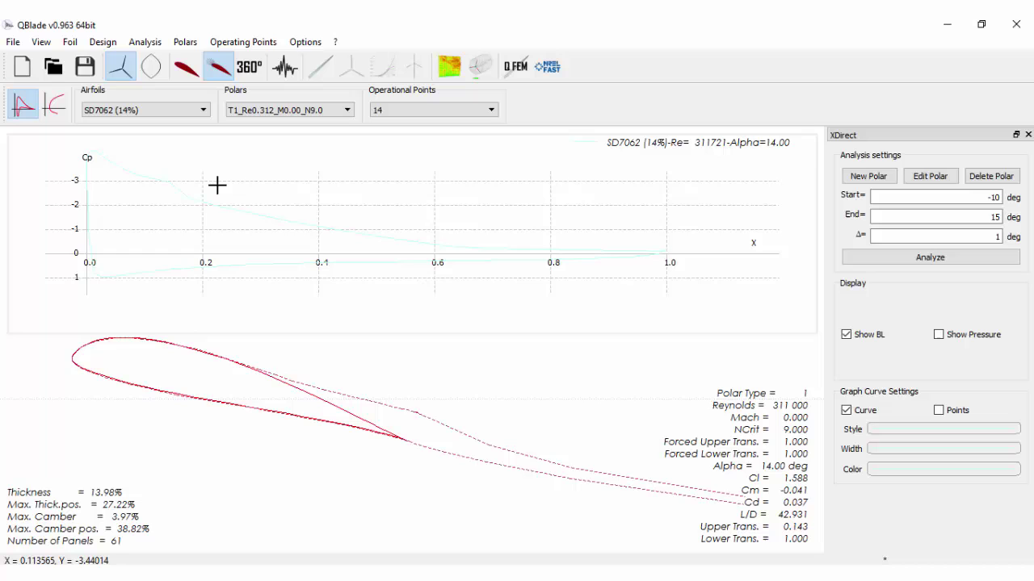
{"action": "left_click", "coordinate": [939, 335]}
Step: Step through the analysed angles from -10 to 15°, ending on Alpha 15
{"action": "left_click_drag", "start_coordinate": [167, 357], "coordinate": [290, 356]}
{"action": "scroll", "coordinate": [401, 113], "scroll_direction": "down", "scroll_amount": 1}
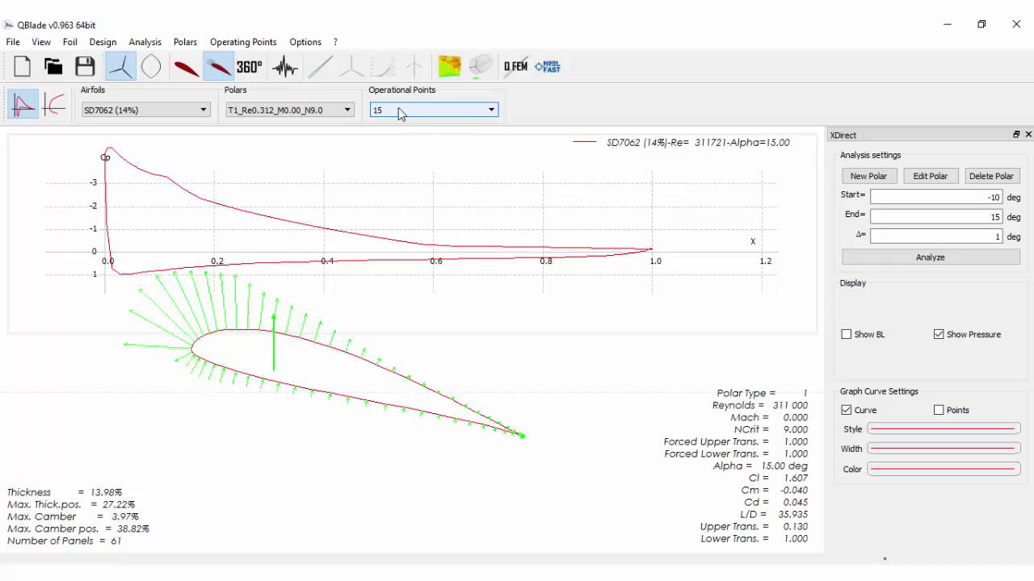
{"action": "scroll", "coordinate": [399, 113], "scroll_direction": "up", "scroll_amount": 20}
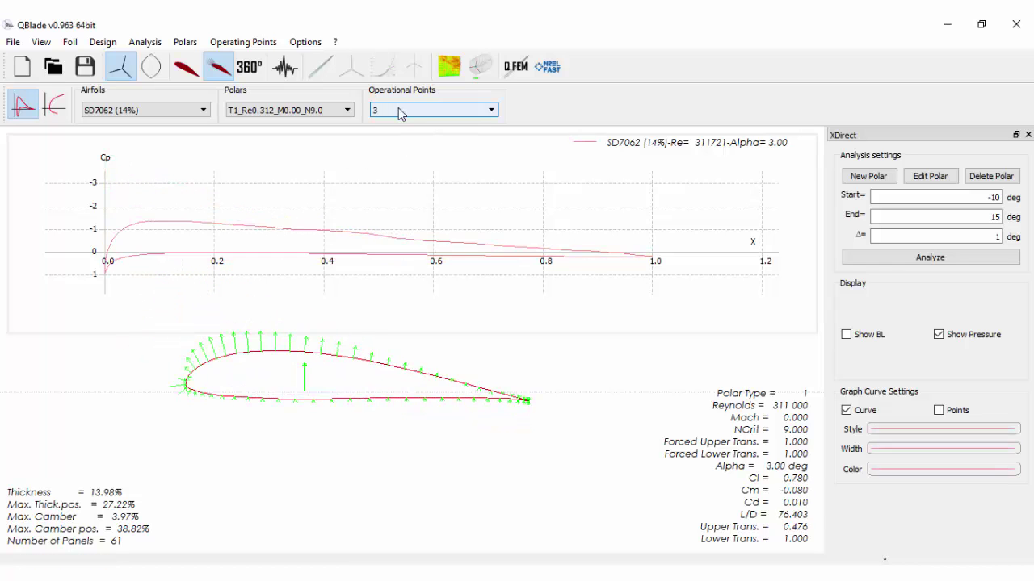
{"action": "scroll", "coordinate": [400, 113], "scroll_direction": "up", "scroll_amount": 4}
{"action": "scroll", "coordinate": [400, 113], "scroll_direction": "down", "scroll_amount": 20}
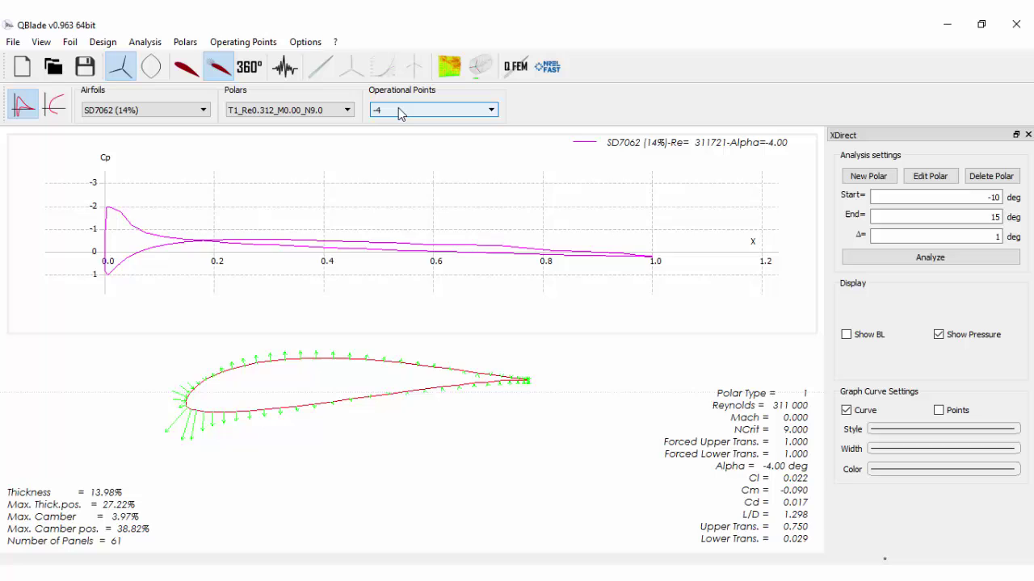
{"action": "scroll", "coordinate": [400, 113], "scroll_direction": "up", "scroll_amount": 20}
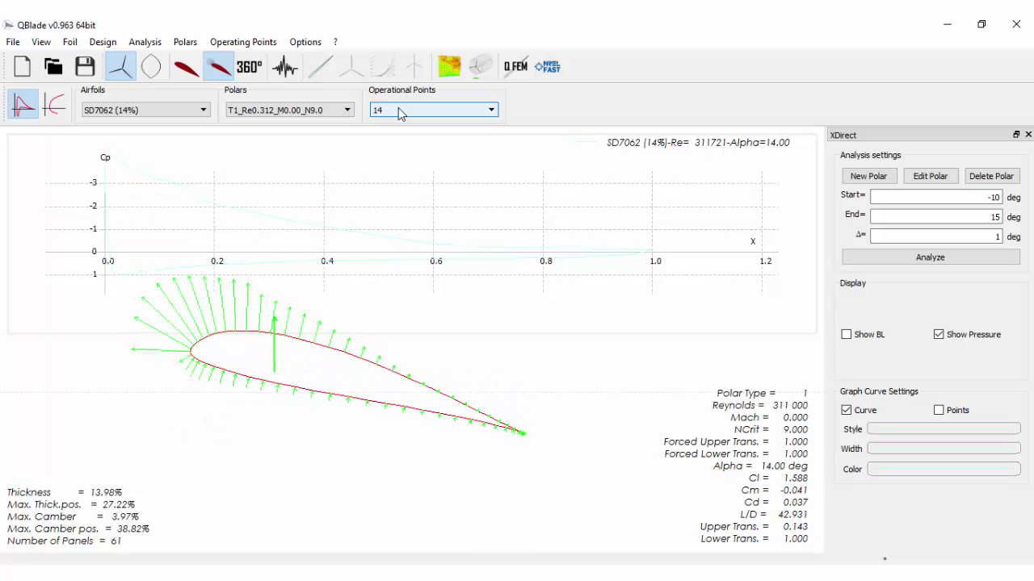
{"action": "scroll", "coordinate": [400, 113], "scroll_direction": "up", "scroll_amount": 1}
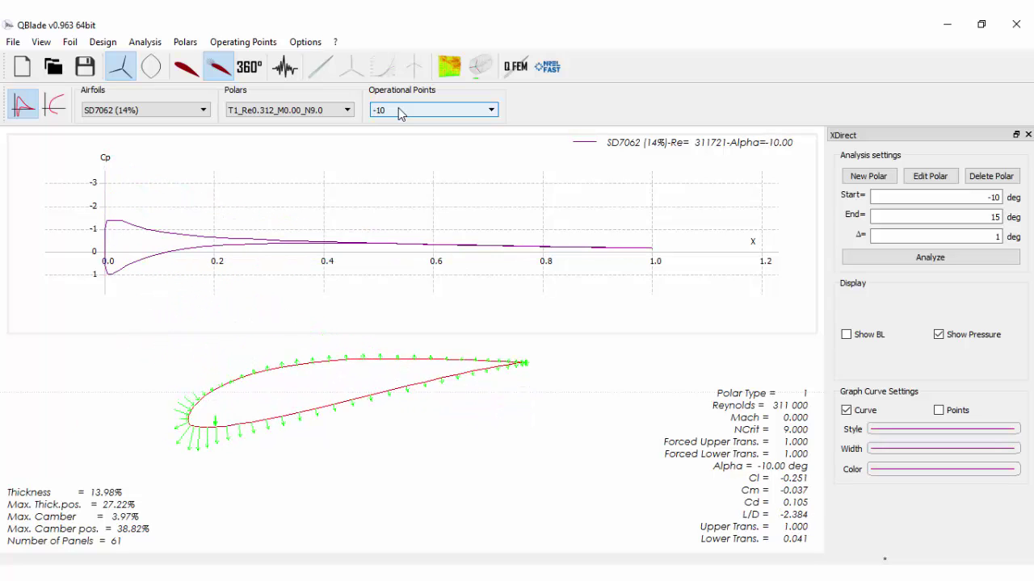
{"action": "scroll", "coordinate": [399, 113], "scroll_direction": "down", "scroll_amount": 20}
{"action": "scroll", "coordinate": [400, 113], "scroll_direction": "down", "scroll_amount": 4}
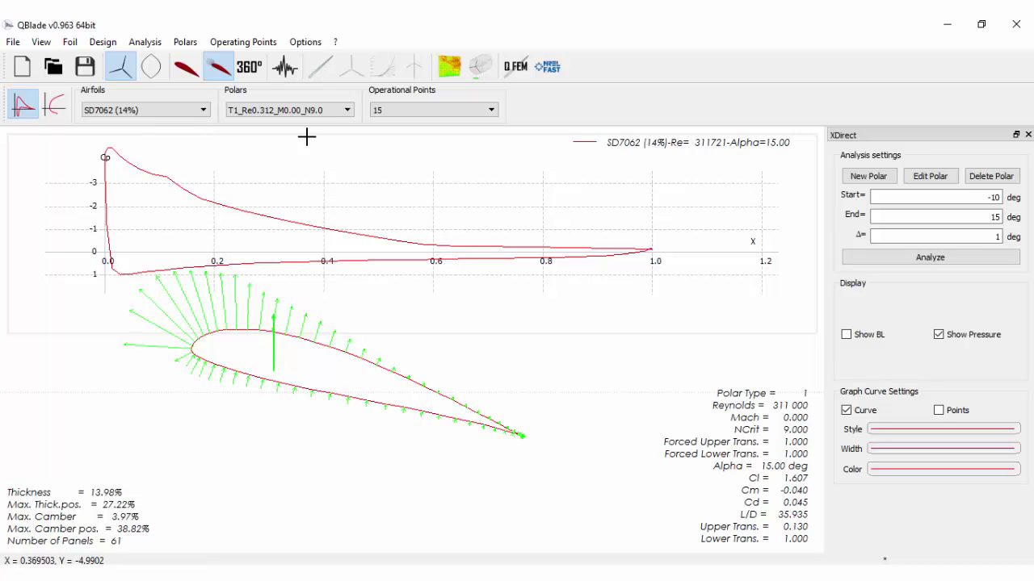
Step: Extrapolate the SD7062 polar to 360° and save it as T1_Re0.312_M0.00_N9.0 360 M
{"action": "left_click", "coordinate": [251, 69]}
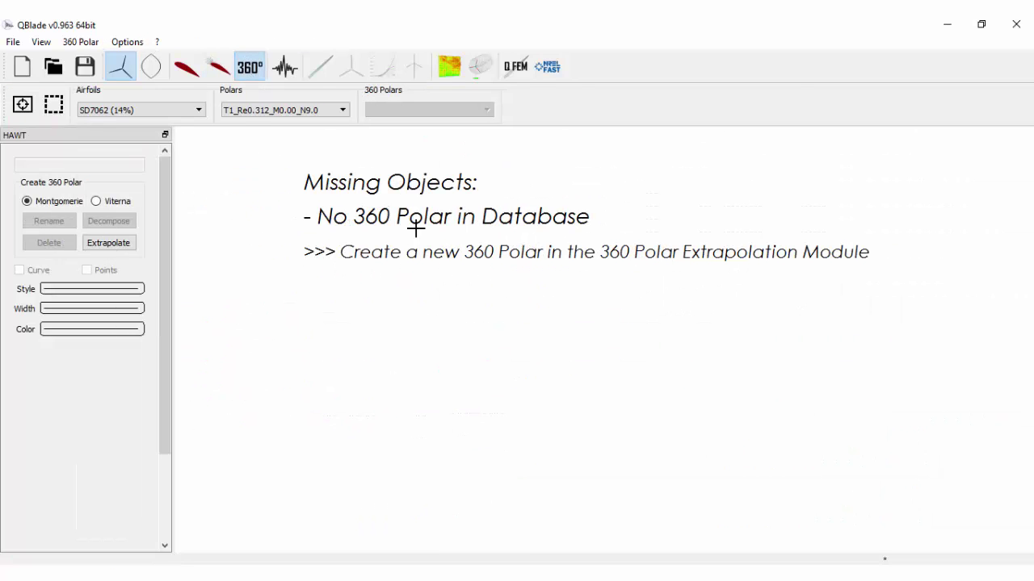
{"action": "left_click", "coordinate": [109, 243]}
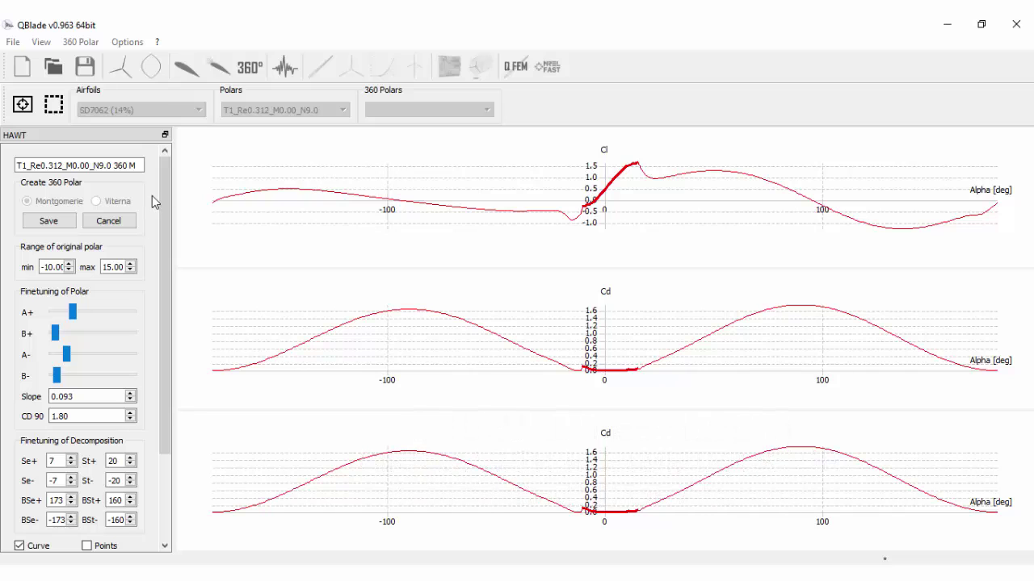
{"action": "left_click_drag", "start_coordinate": [161, 198], "coordinate": [154, 255]}
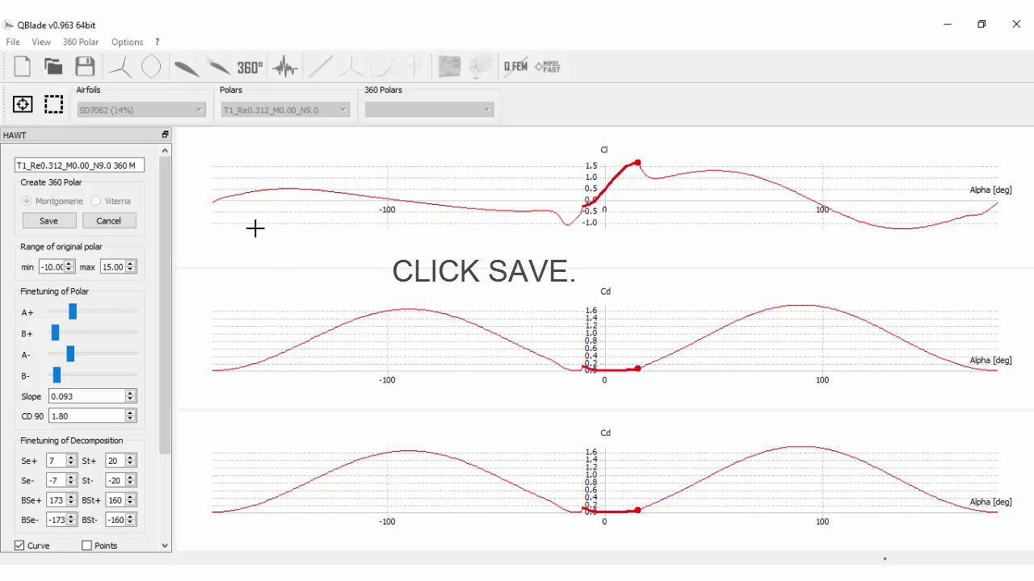
{"action": "left_click", "coordinate": [54, 223]}
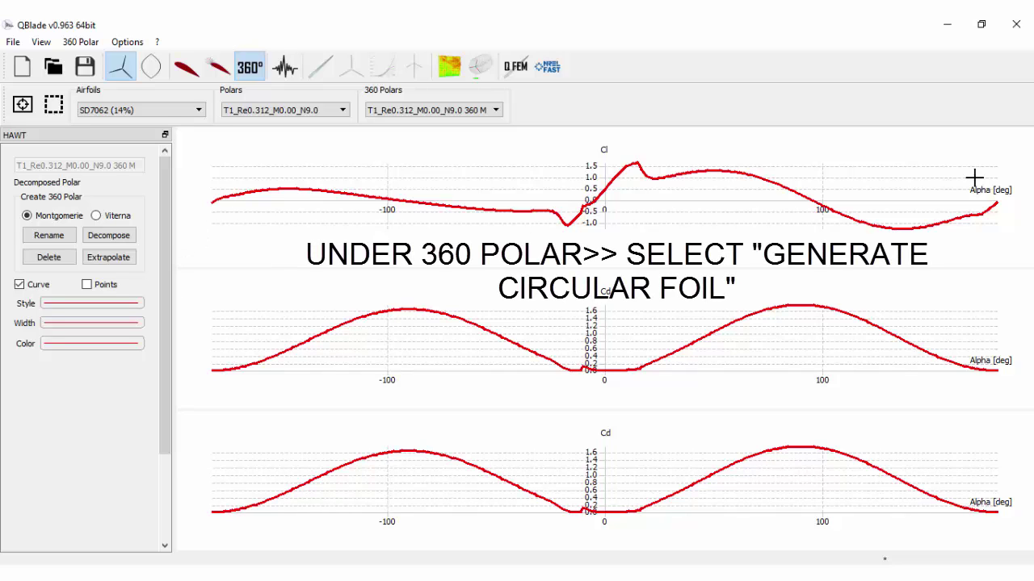
Step: Generate a Circular Foil with drag coefficient 1.2 and zoom the graphs to view its polar
{"action": "left_click", "coordinate": [81, 42]}
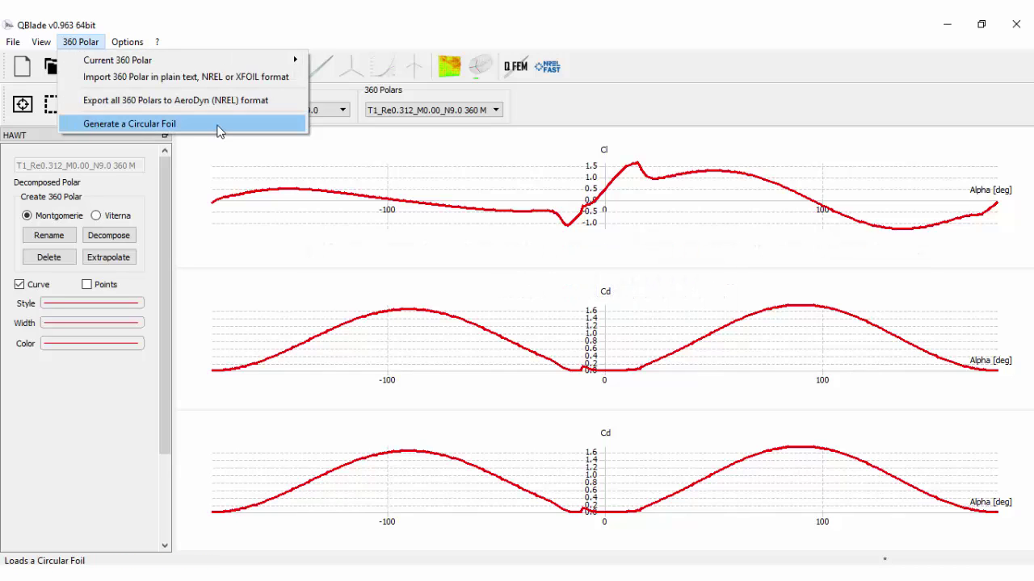
{"action": "left_click", "coordinate": [218, 128]}
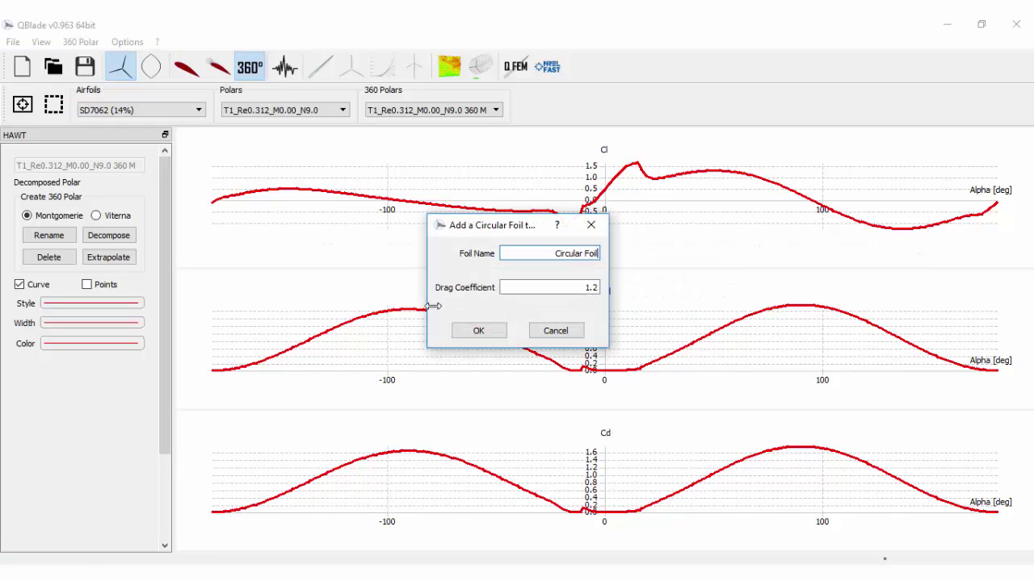
{"action": "left_click", "coordinate": [489, 332]}
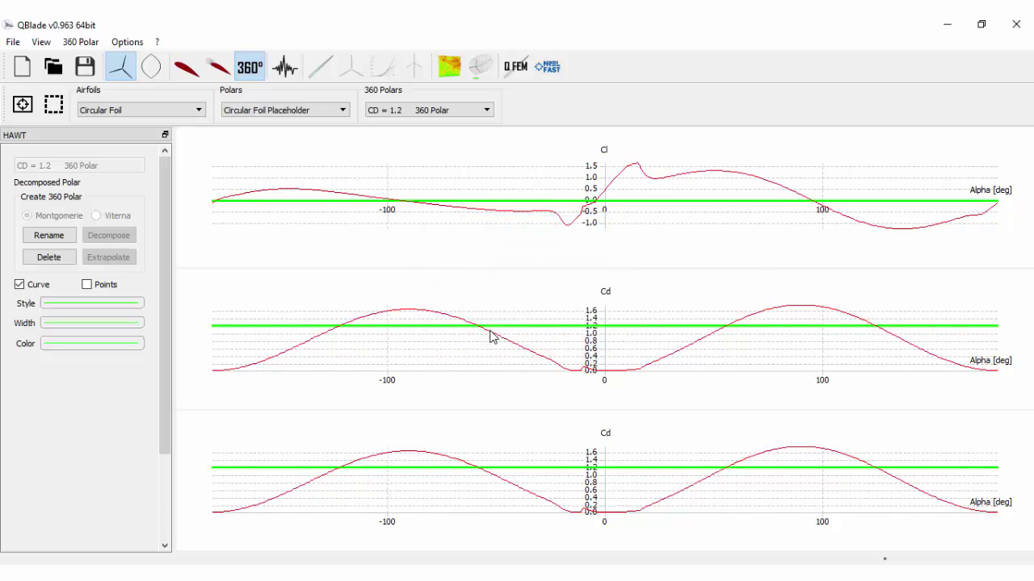
{"action": "scroll", "coordinate": [492, 256], "scroll_direction": "down", "scroll_amount": 3}
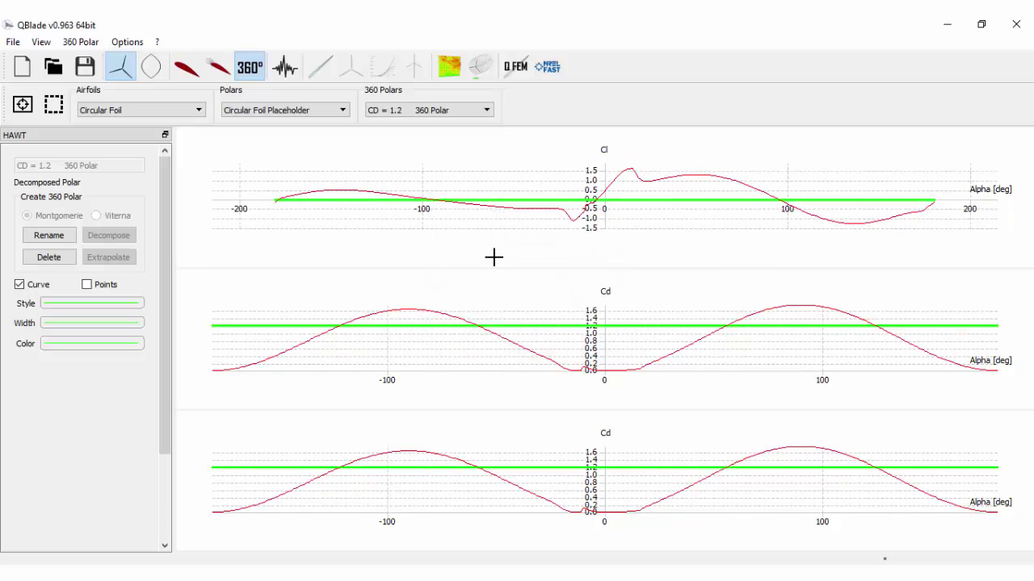
{"action": "scroll", "coordinate": [494, 256], "scroll_direction": "up", "scroll_amount": 5}
{"action": "scroll", "coordinate": [493, 256], "scroll_direction": "down", "scroll_amount": 3}
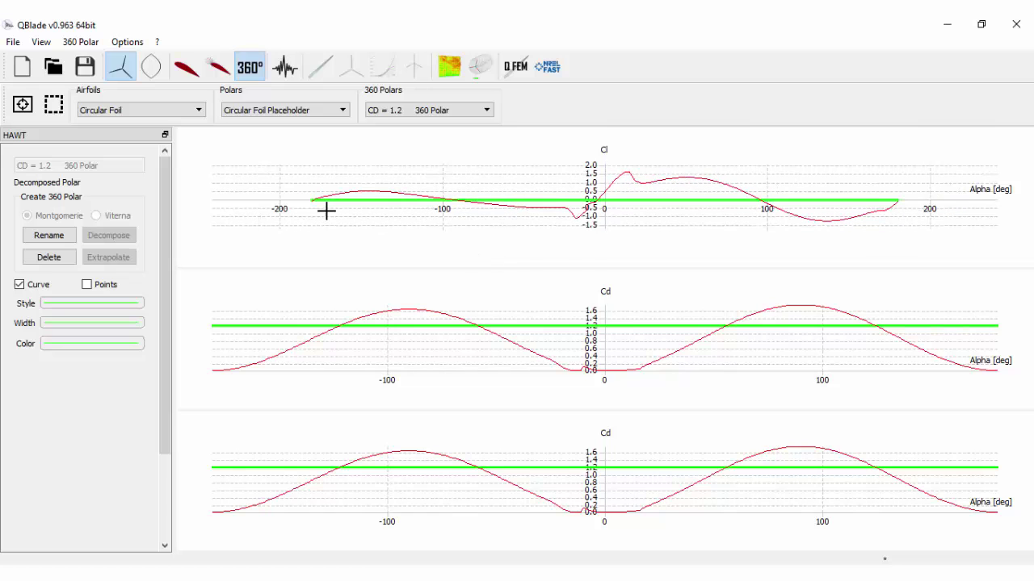
{"action": "scroll", "coordinate": [452, 233], "scroll_direction": "up", "scroll_amount": 2}
{"action": "scroll", "coordinate": [503, 355], "scroll_direction": "up", "scroll_amount": 2}
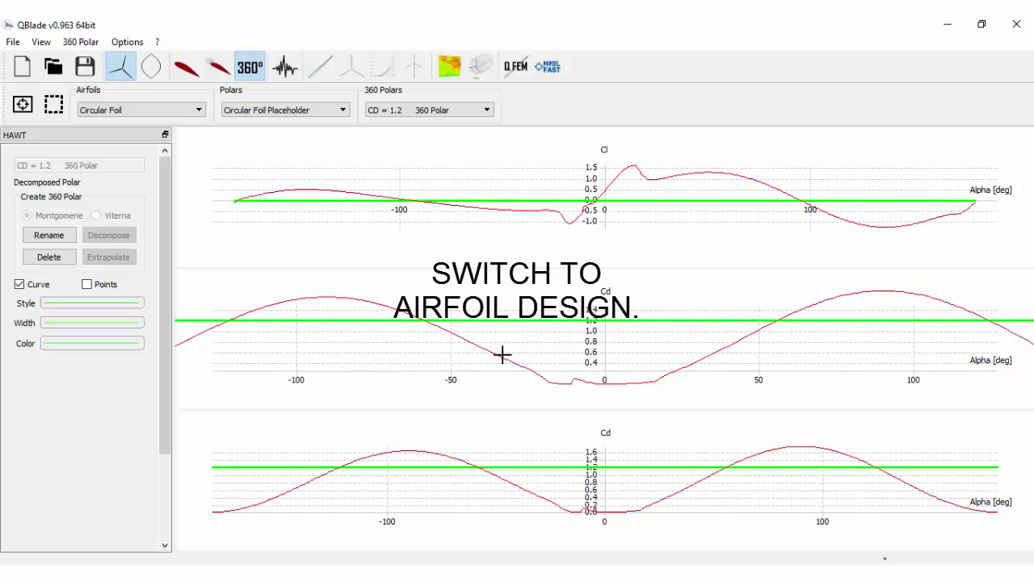
{"action": "scroll", "coordinate": [502, 353], "scroll_direction": "down", "scroll_amount": 3}
{"action": "scroll", "coordinate": [533, 479], "scroll_direction": "down", "scroll_amount": 3}
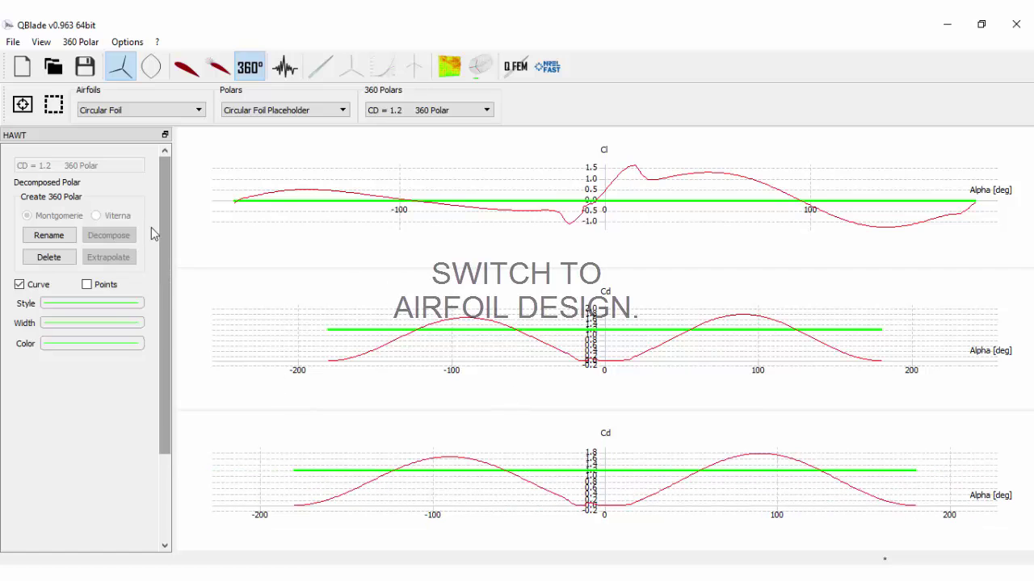
Step: View the Circular Foil enclosing SD7062 in airfoil design, then move to HAWT blade design
{"action": "left_click", "coordinate": [184, 70]}
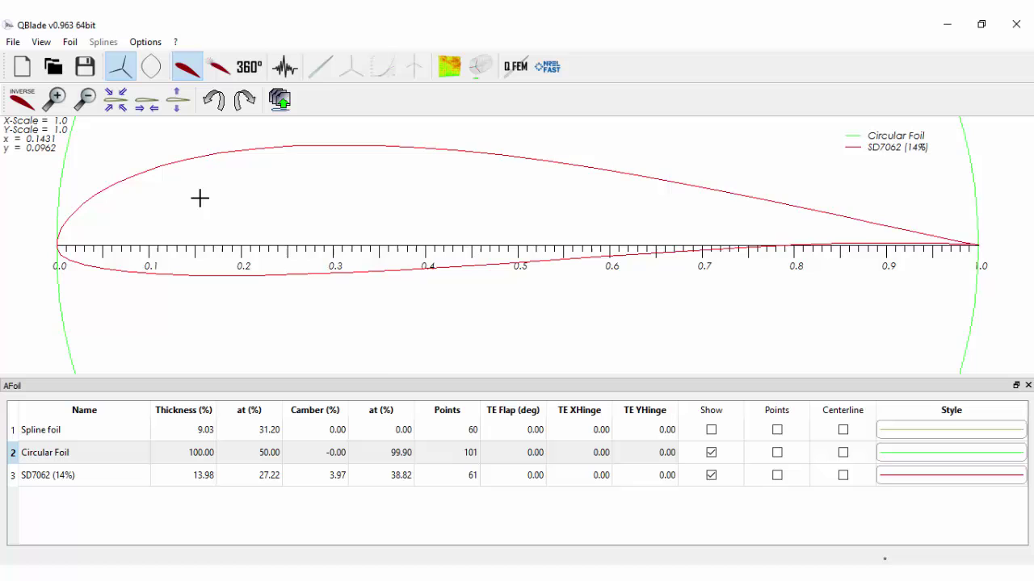
{"action": "scroll", "coordinate": [212, 218], "scroll_direction": "up", "scroll_amount": 2}
{"action": "scroll", "coordinate": [212, 220], "scroll_direction": "down", "scroll_amount": 3}
{"action": "scroll", "coordinate": [212, 219], "scroll_direction": "down", "scroll_amount": 5}
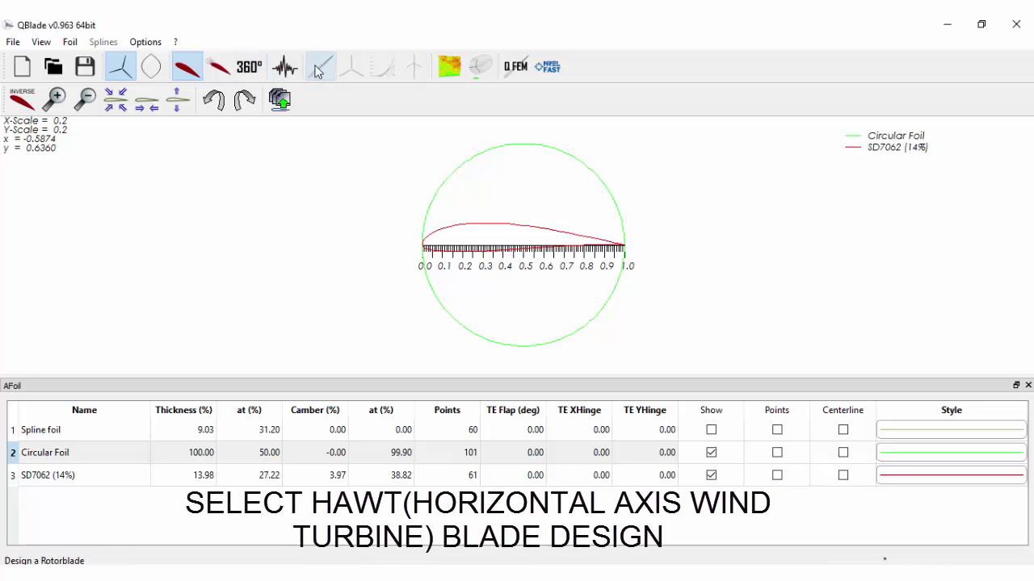
{"action": "left_click", "coordinate": [319, 71]}
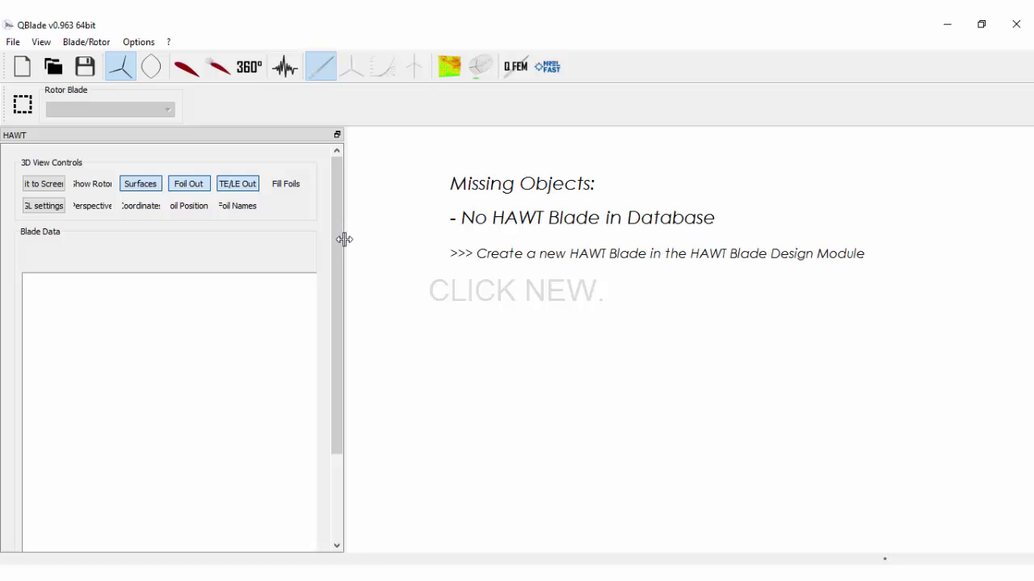
Step: Create a new blade and set sections 2–5 at positions 0.1, 0.2, 0.3 and 0.4 m
{"action": "left_click_drag", "start_coordinate": [336, 242], "coordinate": [334, 425]}
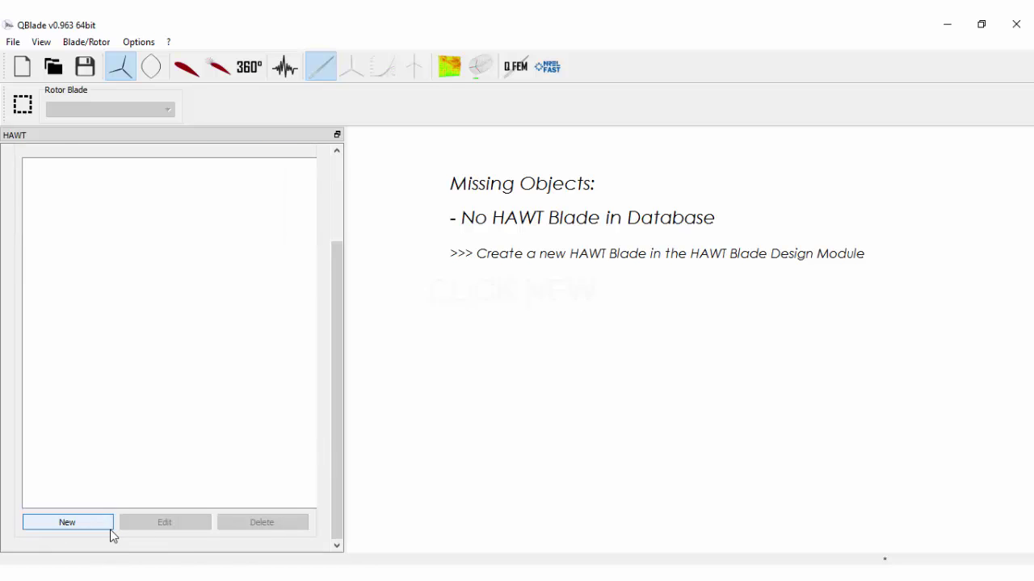
{"action": "left_click", "coordinate": [63, 524]}
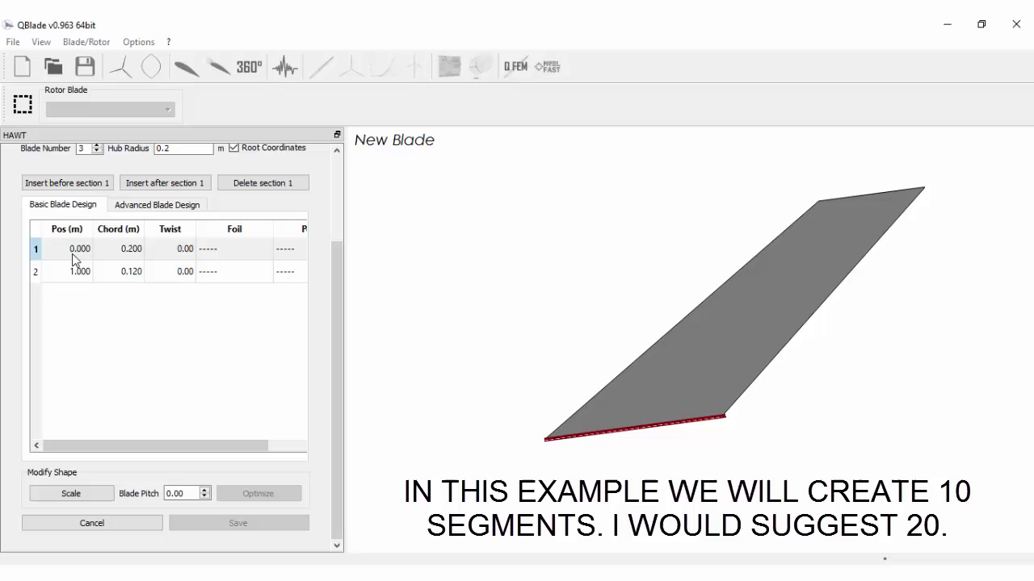
{"action": "double_click", "coordinate": [79, 271]}
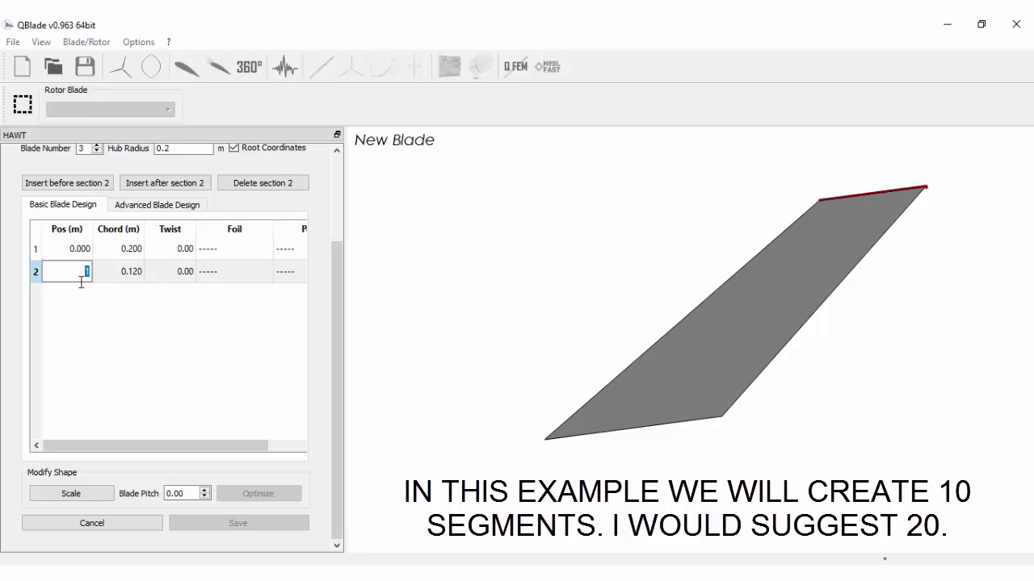
{"action": "key", "text": "Return"}
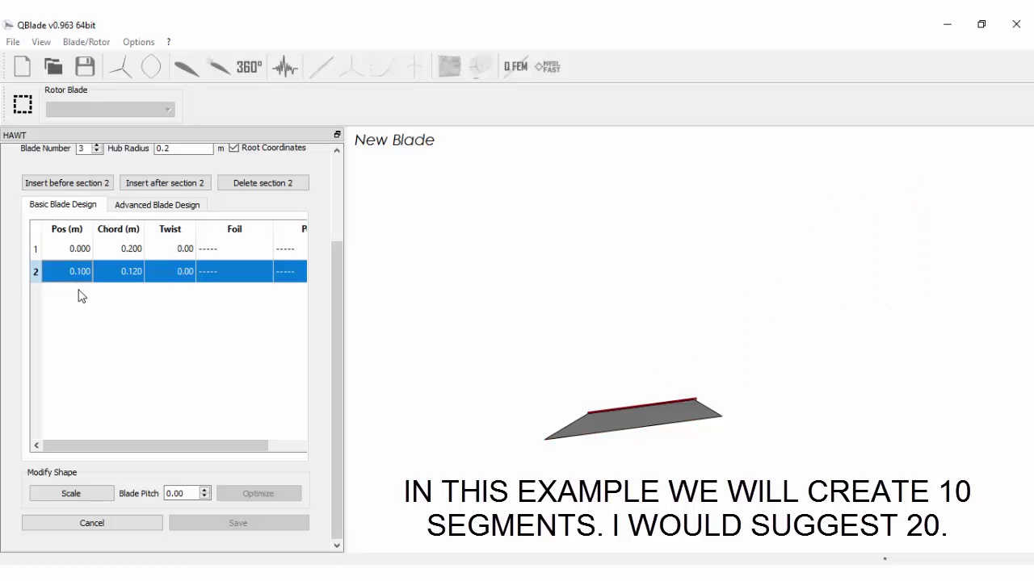
{"action": "left_click", "coordinate": [161, 183]}
{"action": "double_click", "coordinate": [68, 296]}
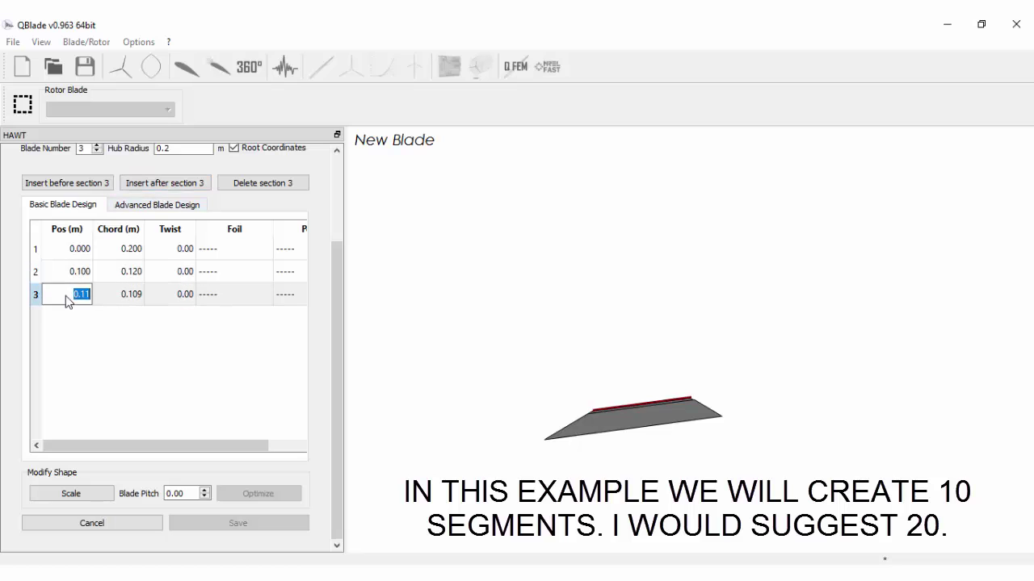
{"action": "type", "text": "0.2"}
{"action": "key", "text": "Return"}
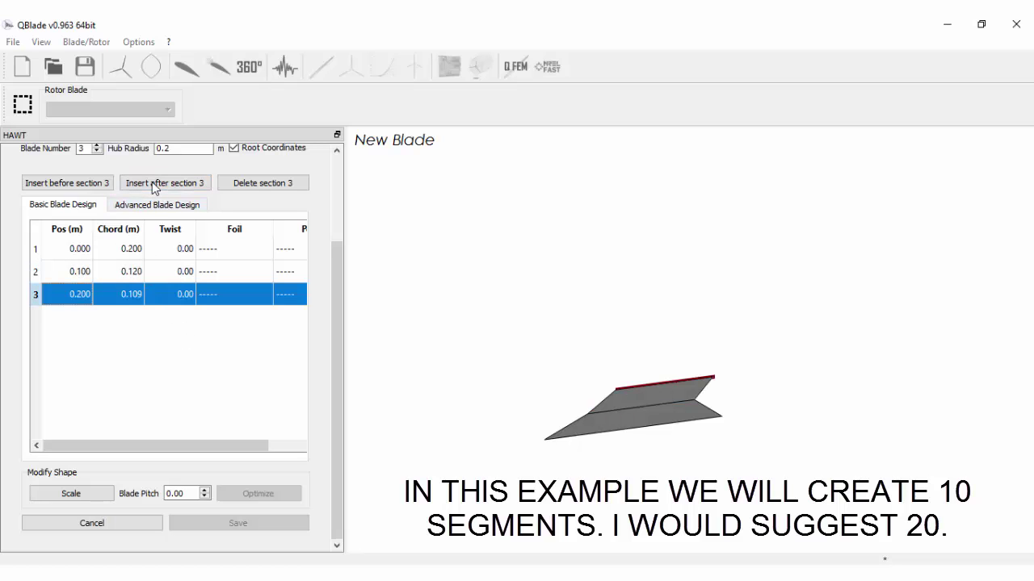
{"action": "left_click", "coordinate": [162, 183]}
{"action": "double_click", "coordinate": [81, 317]}
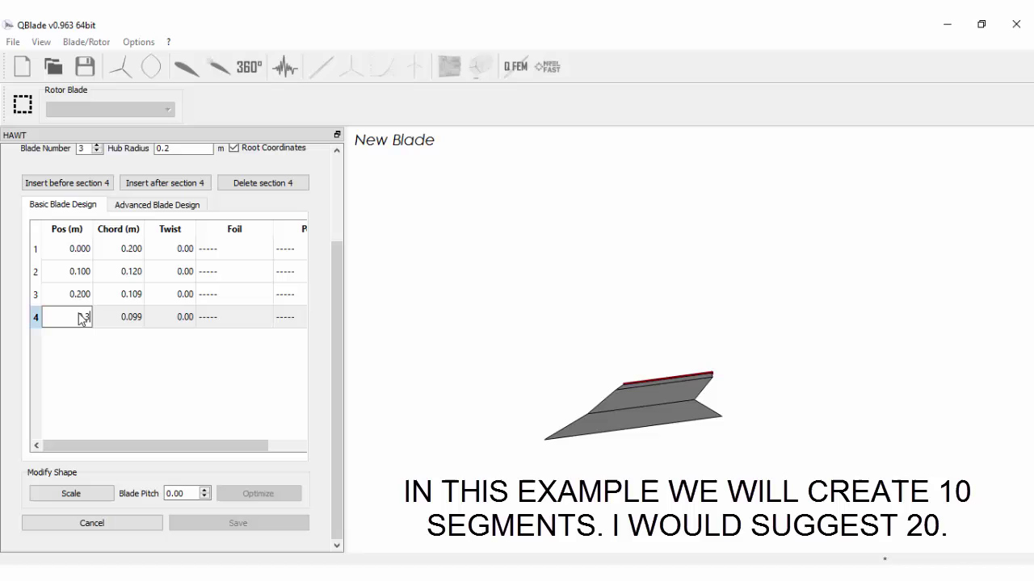
{"action": "key", "text": "Return"}
{"action": "left_click", "coordinate": [162, 183]}
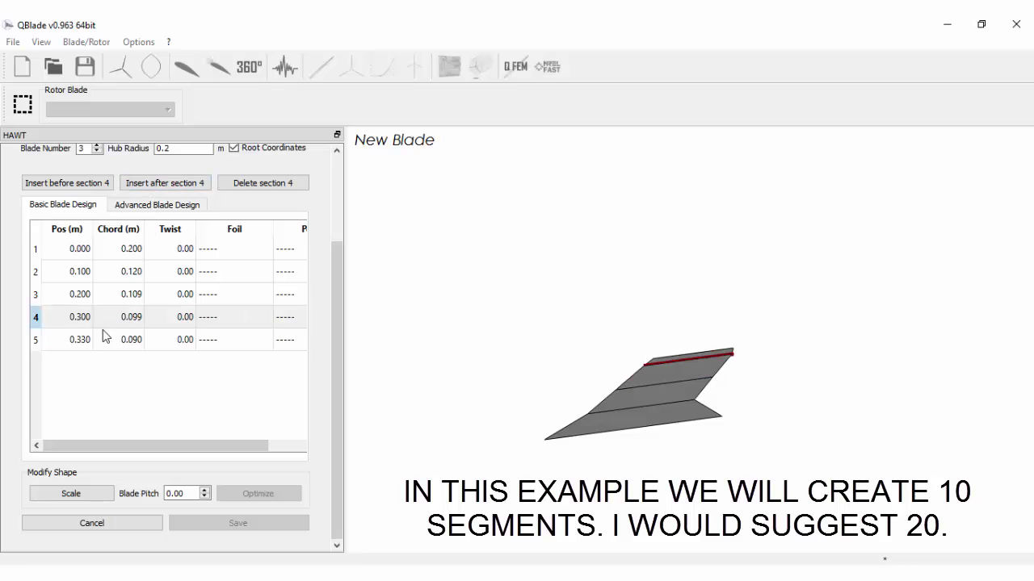
{"action": "double_click", "coordinate": [81, 340]}
{"action": "key", "text": "Return"}
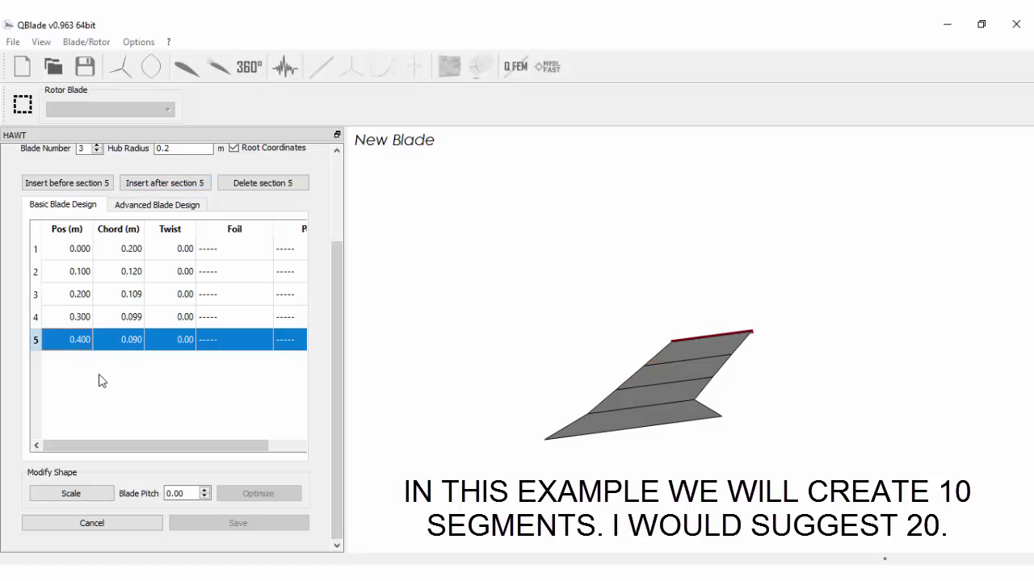
Step: Add sections 6–11 at positions 0.5, 0.6, 0.7, 0.8, 0.9 and 1.0 m
{"action": "left_click", "coordinate": [161, 184]}
{"action": "double_click", "coordinate": [81, 363]}
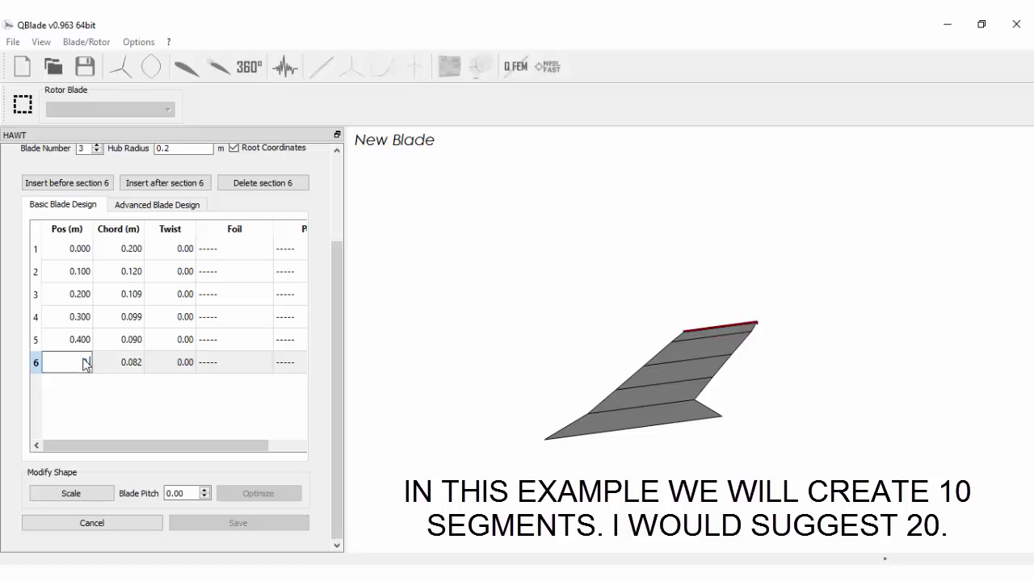
{"action": "type", "text": "0.5"}
{"action": "key", "text": "Return"}
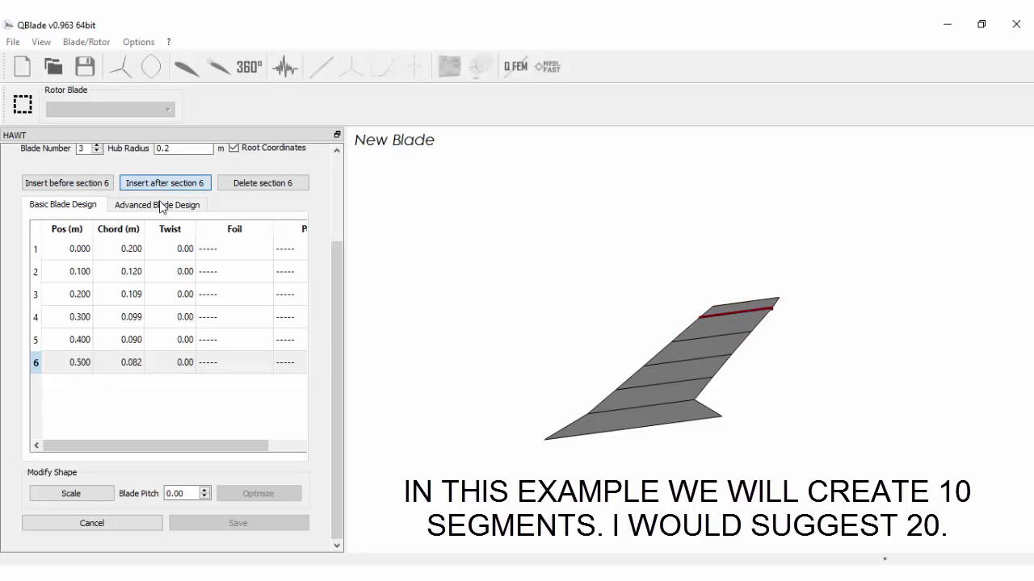
{"action": "left_click", "coordinate": [162, 184]}
{"action": "double_click", "coordinate": [84, 386]}
{"action": "type", "text": "0."}
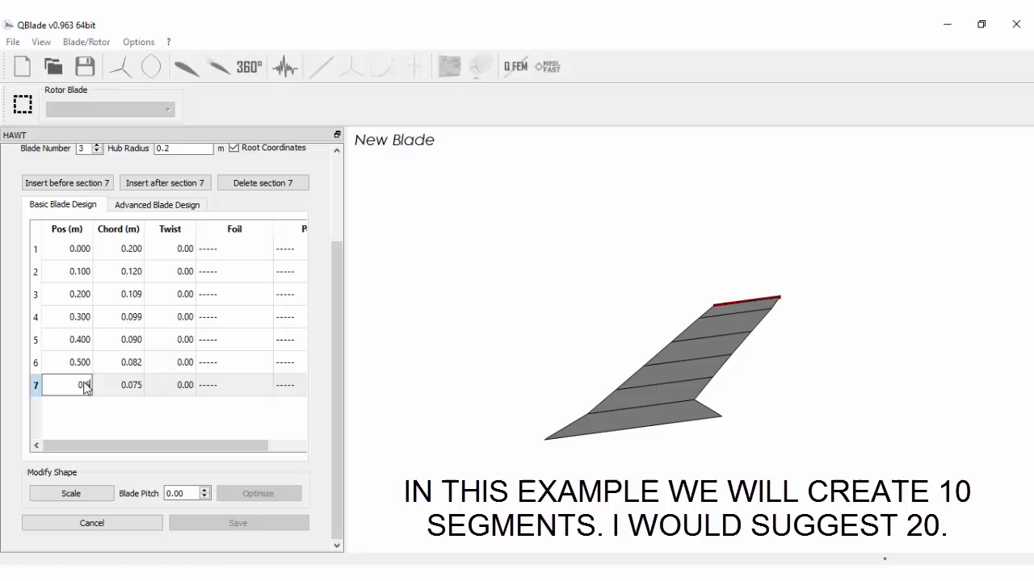
{"action": "type", "text": "6"}
{"action": "key", "text": "Return"}
{"action": "left_click", "coordinate": [154, 184]}
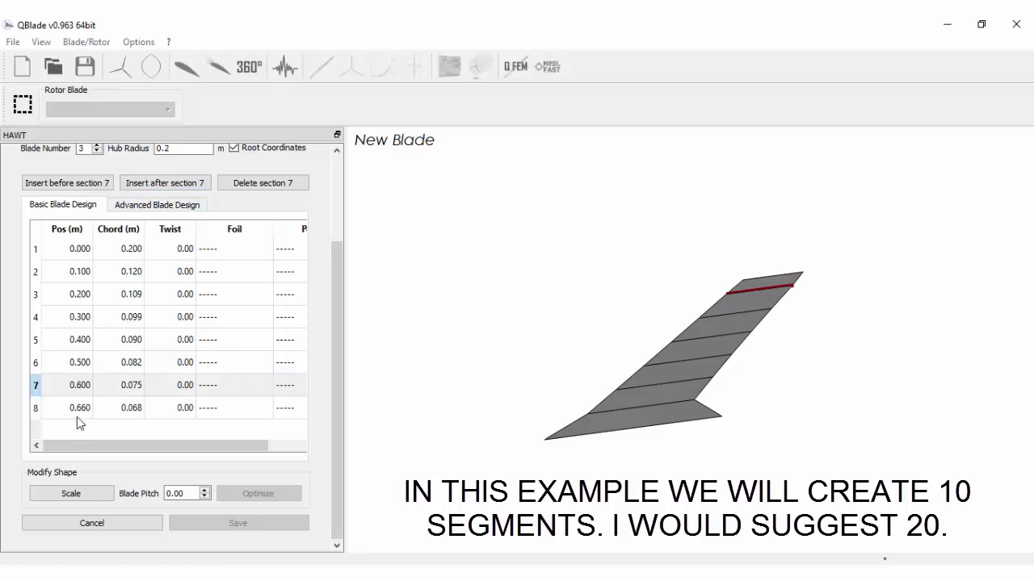
{"action": "double_click", "coordinate": [91, 410]}
{"action": "key", "text": "Return"}
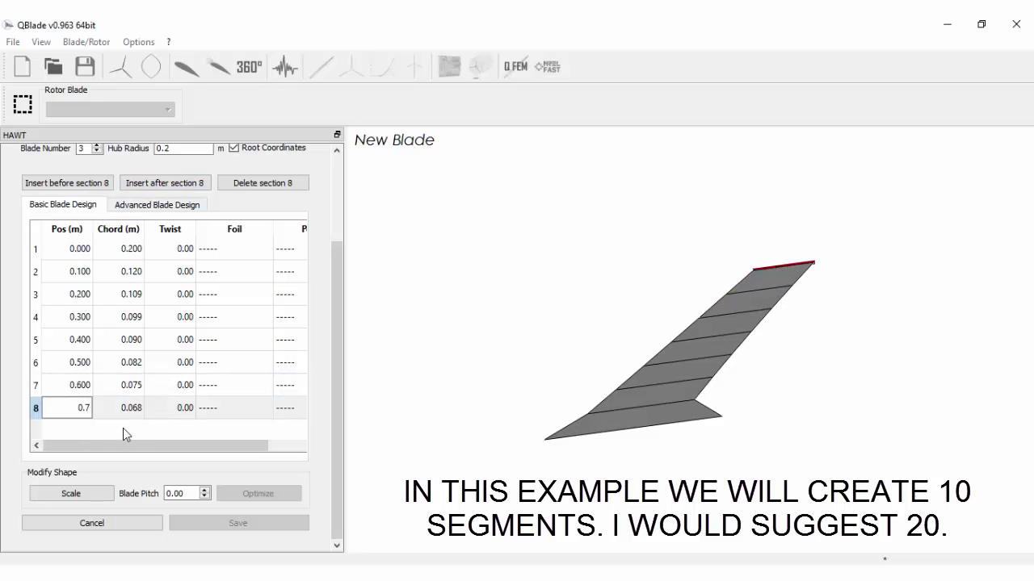
{"action": "left_click", "coordinate": [139, 188]}
{"action": "left_click", "coordinate": [80, 427]}
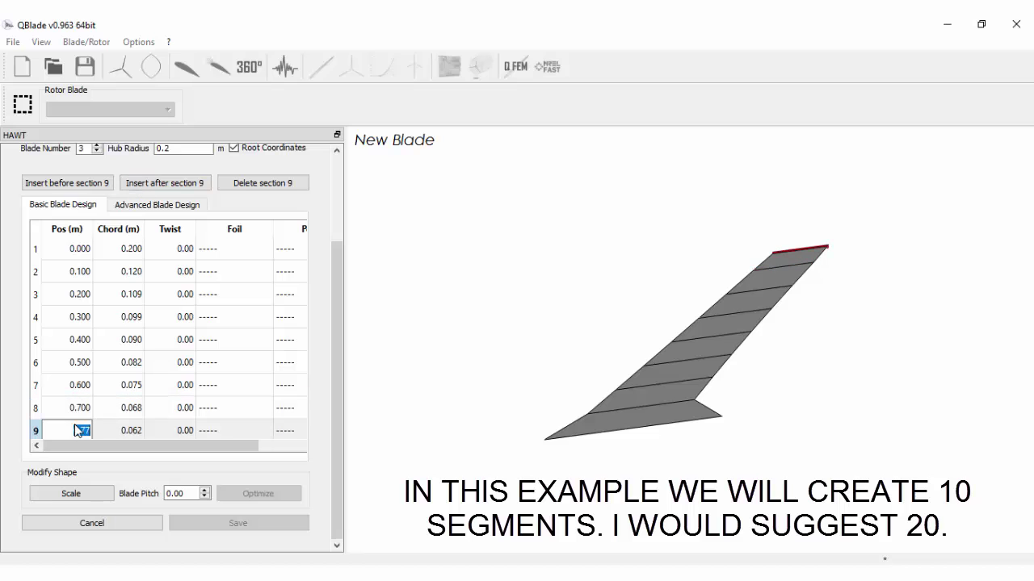
{"action": "left_click", "coordinate": [80, 428]}
{"action": "left_click", "coordinate": [165, 184]}
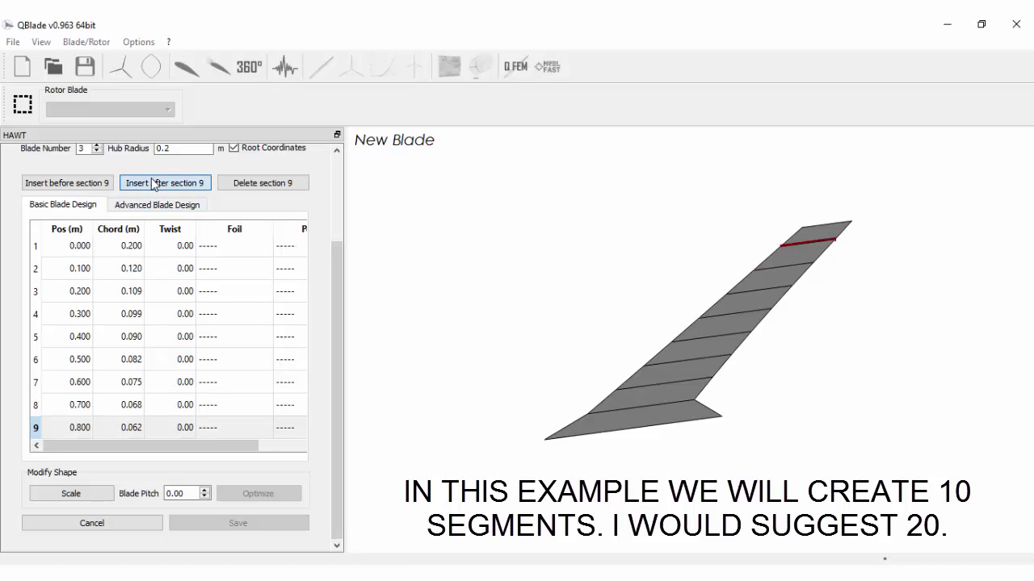
{"action": "left_click", "coordinate": [69, 431]}
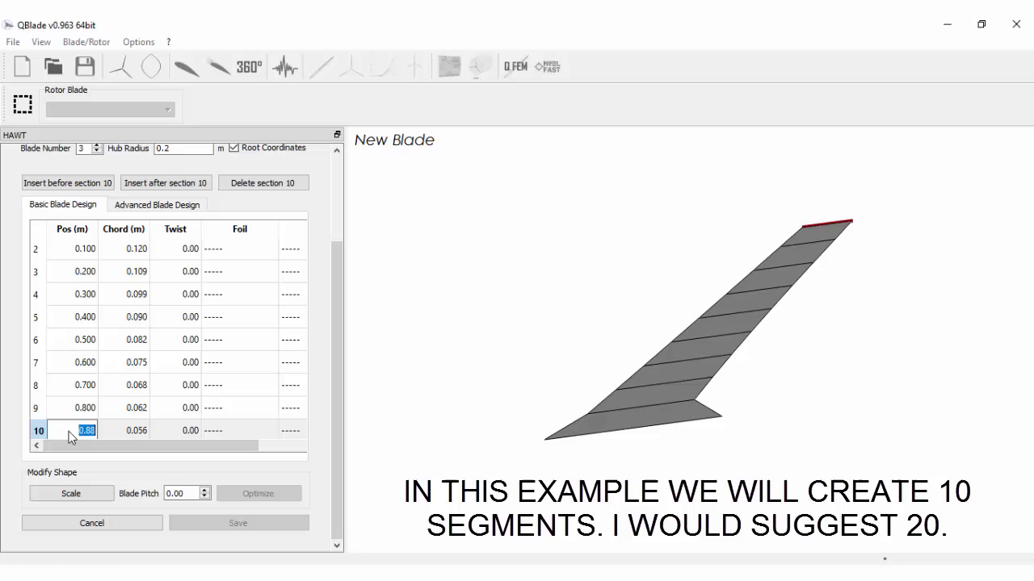
{"action": "type", "text": "0.9"}
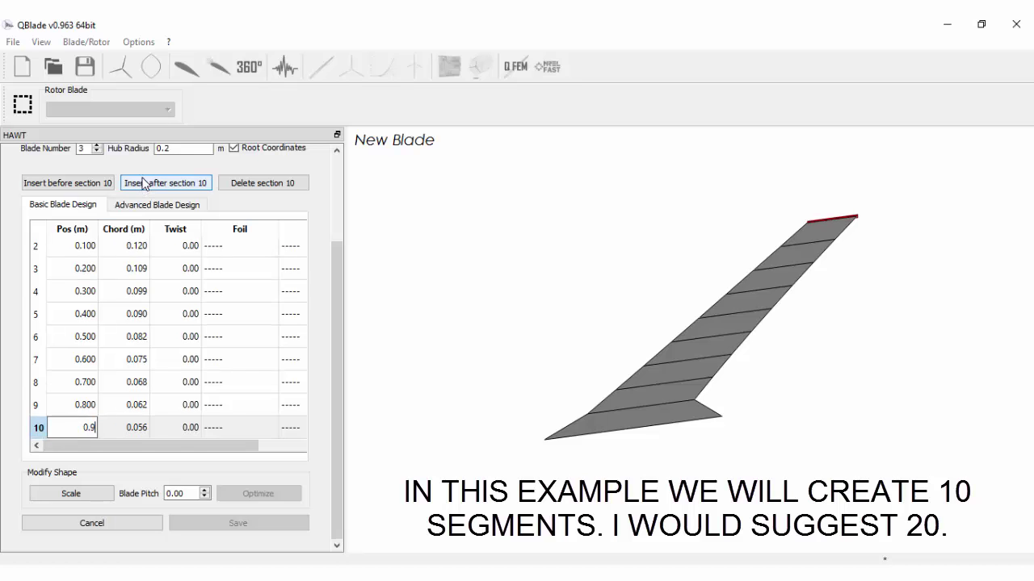
{"action": "left_click", "coordinate": [166, 184]}
{"action": "left_click", "coordinate": [79, 428]}
{"action": "left_click", "coordinate": [80, 428]}
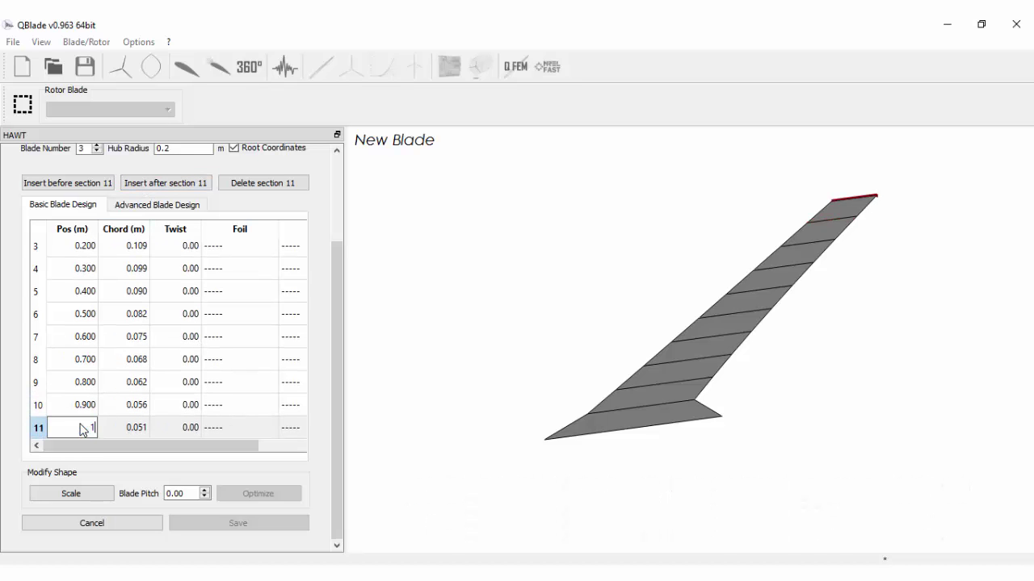
{"action": "key", "text": "Return"}
{"action": "scroll", "coordinate": [336, 354], "scroll_direction": "up", "scroll_amount": 2}
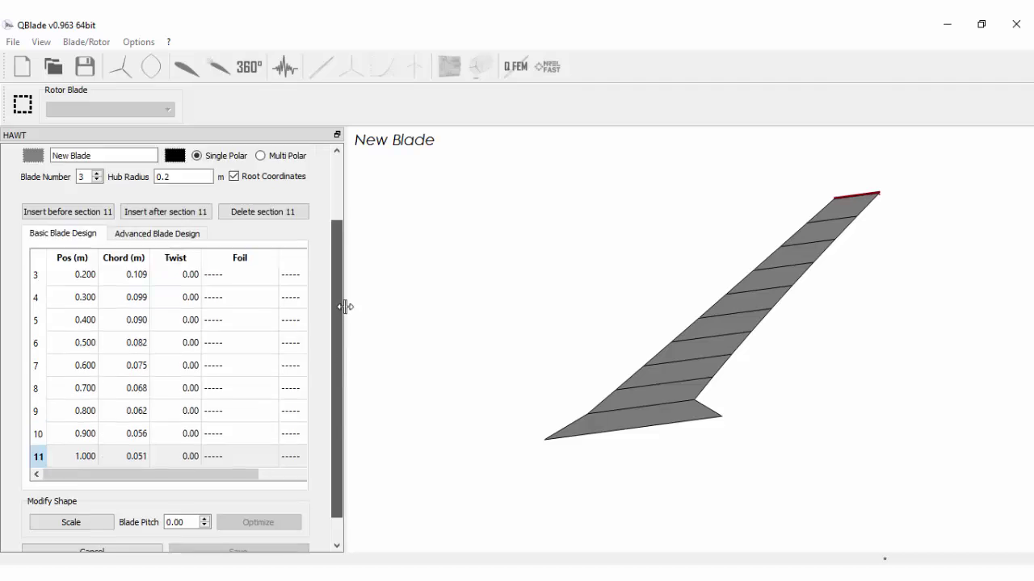
Step: Orbit the blade flat and inspect the chord values of sections 3 to 5
{"action": "left_click_drag", "start_coordinate": [729, 409], "coordinate": [778, 349]}
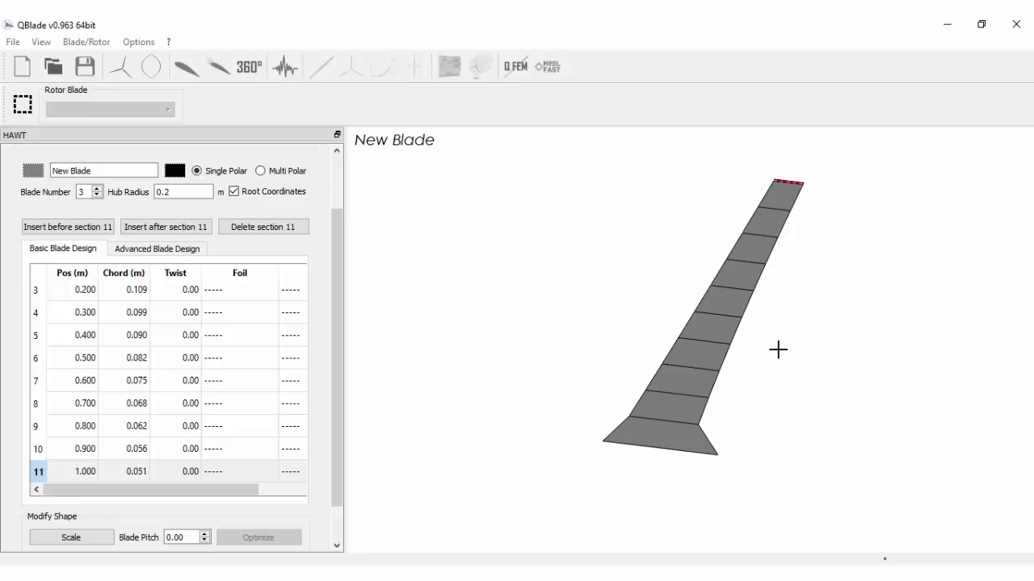
{"action": "double_click", "coordinate": [136, 313]}
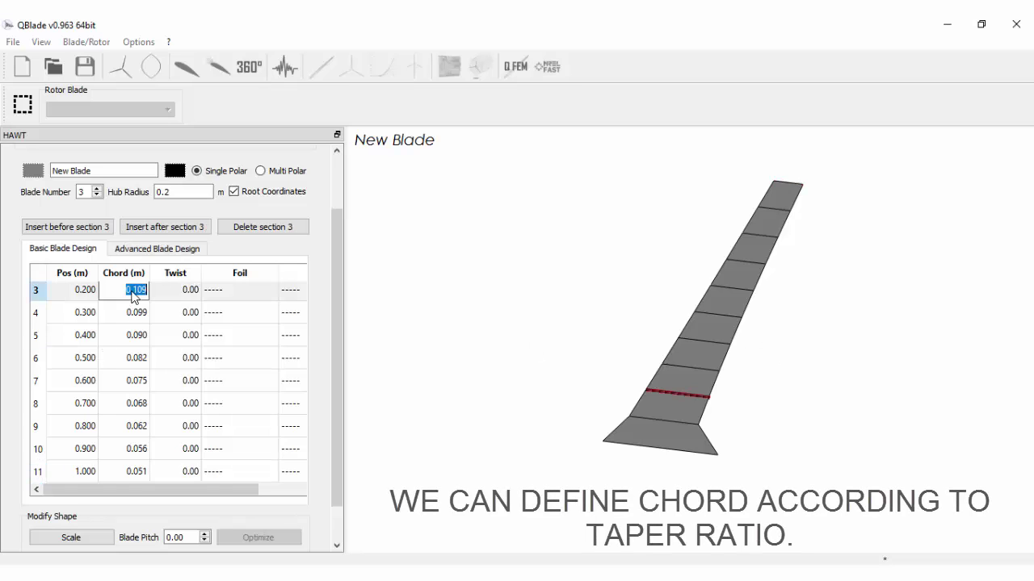
{"action": "double_click", "coordinate": [141, 339]}
{"action": "double_click", "coordinate": [142, 326]}
{"action": "double_click", "coordinate": [139, 294]}
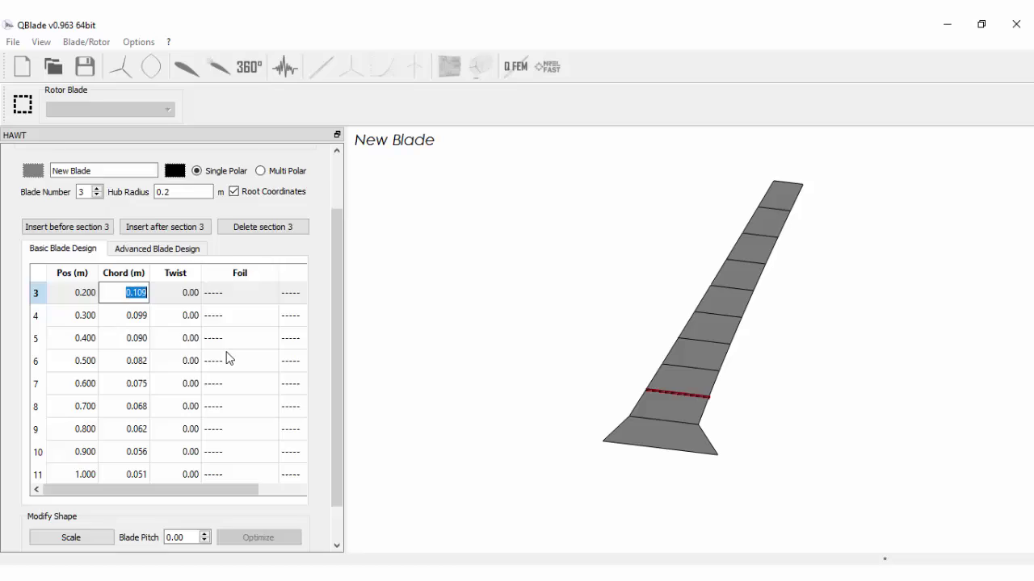
{"action": "scroll", "coordinate": [228, 359], "scroll_direction": "up", "scroll_amount": 3}
Step: Try 0.100 for section 2's chord, then restore it to 0.190 m
{"action": "double_click", "coordinate": [139, 361]}
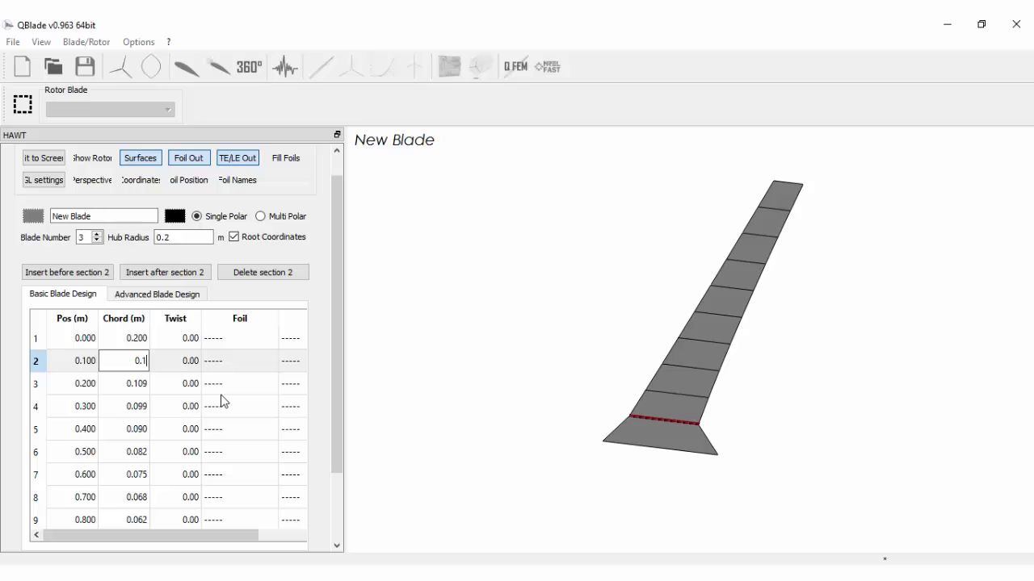
{"action": "key", "text": "Return"}
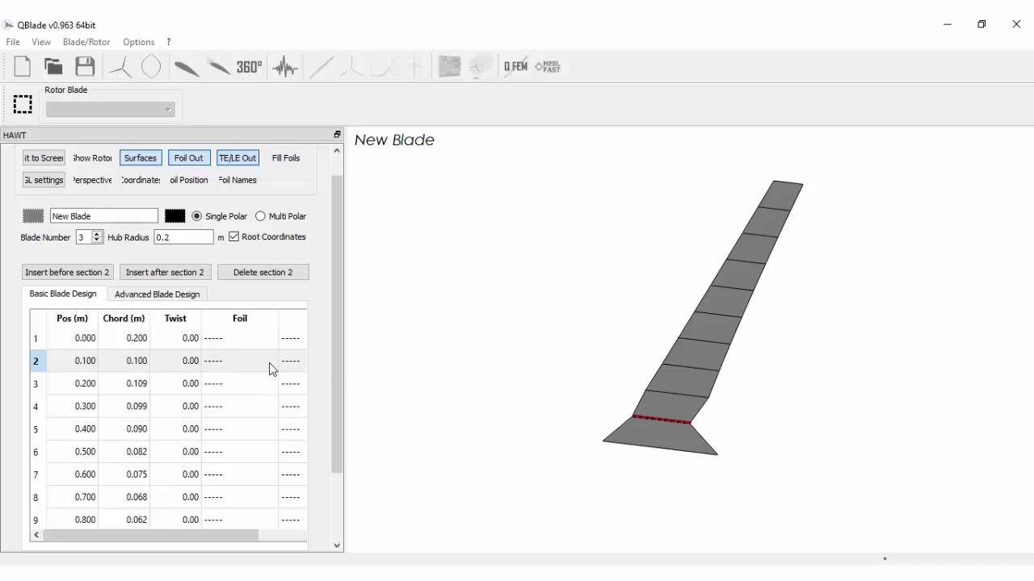
{"action": "left_click", "coordinate": [136, 360]}
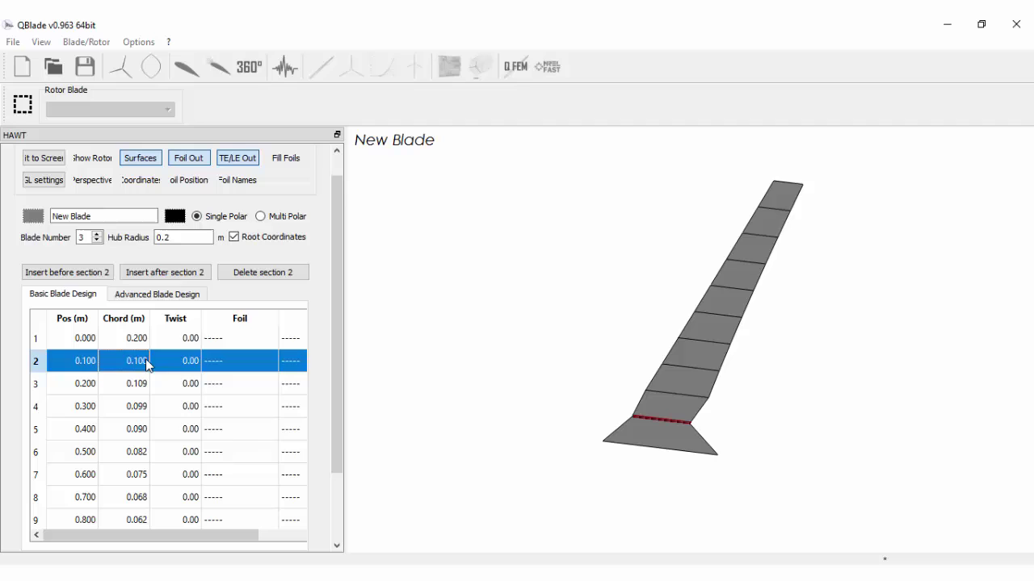
{"action": "left_click", "coordinate": [136, 361]}
{"action": "double_click", "coordinate": [136, 361]}
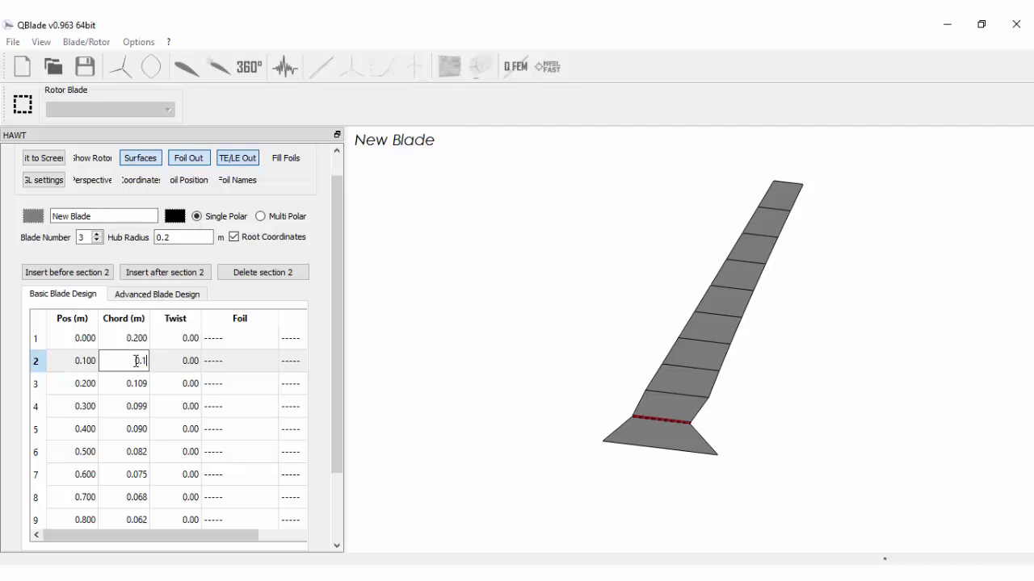
{"action": "key", "text": "Return"}
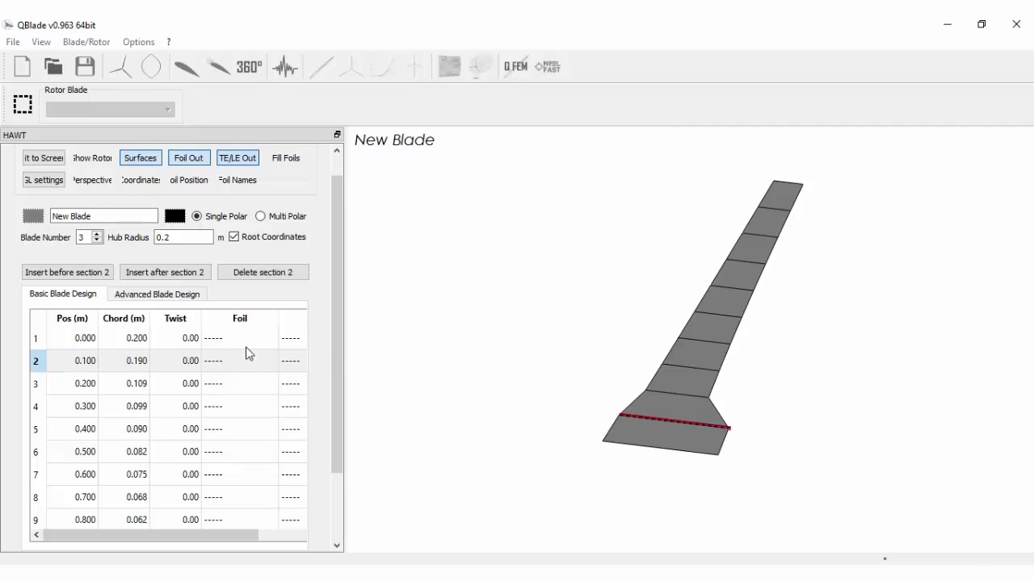
Step: Set section 2's chord to 0.160 m and check the root and section 3 chords
{"action": "left_click", "coordinate": [142, 361]}
{"action": "double_click", "coordinate": [142, 360]}
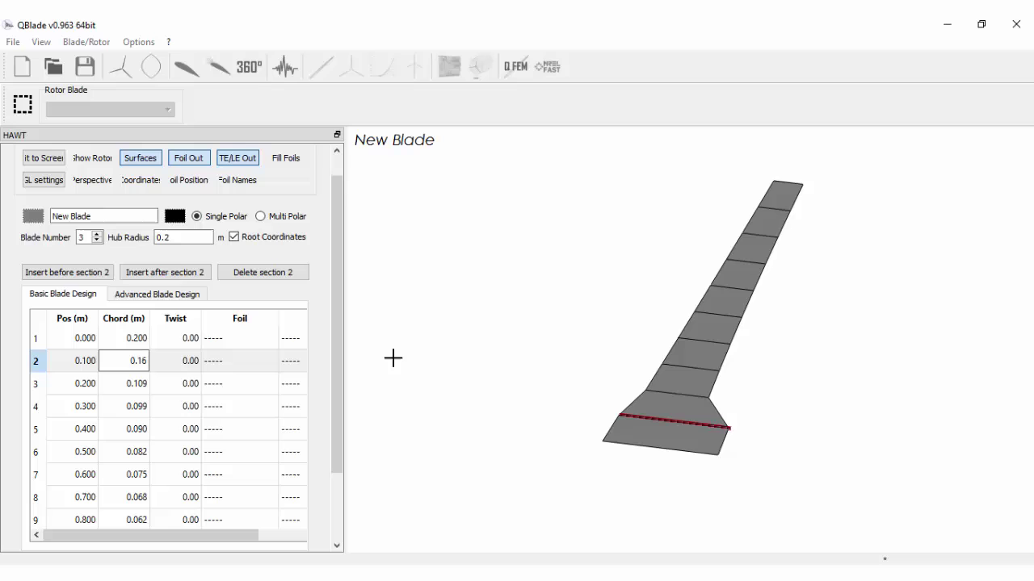
{"action": "type", "text": "0.16"}
{"action": "key", "text": "Return"}
{"action": "double_click", "coordinate": [141, 338]}
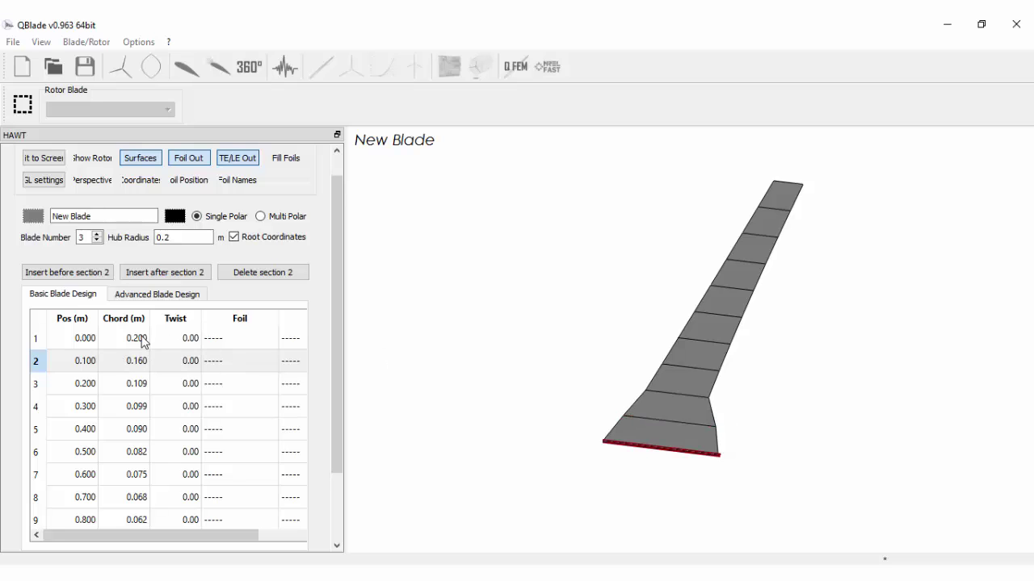
{"action": "double_click", "coordinate": [138, 386]}
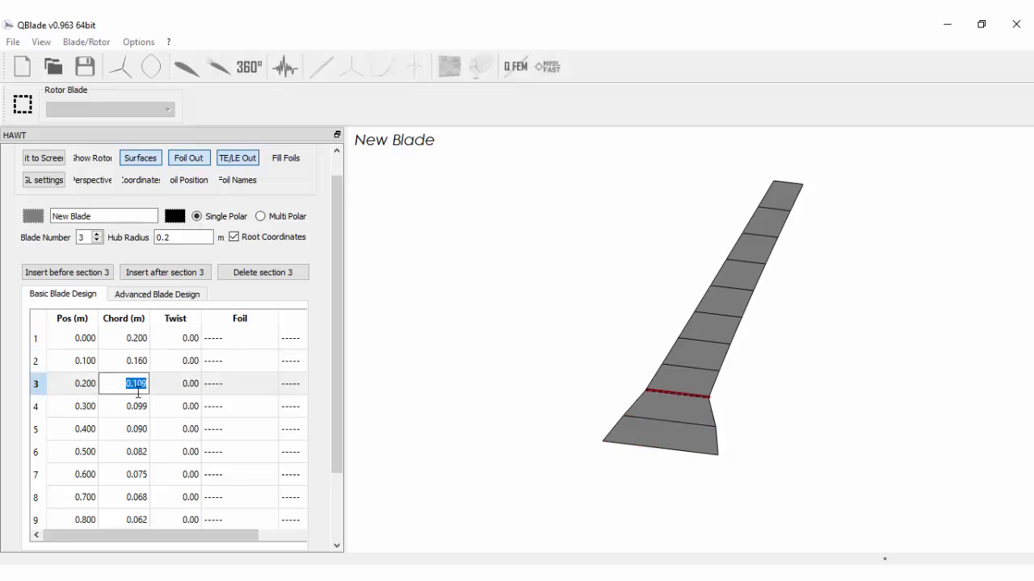
{"action": "left_click_drag", "start_coordinate": [433, 369], "coordinate": [560, 410]}
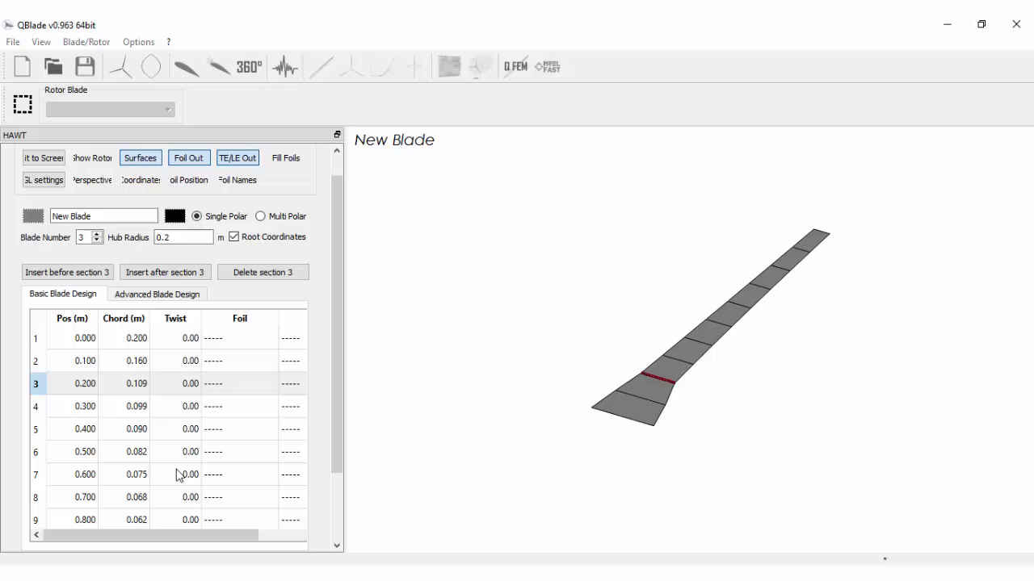
Step: Give the root section and section 2 the Circular Foil
{"action": "left_click", "coordinate": [236, 340]}
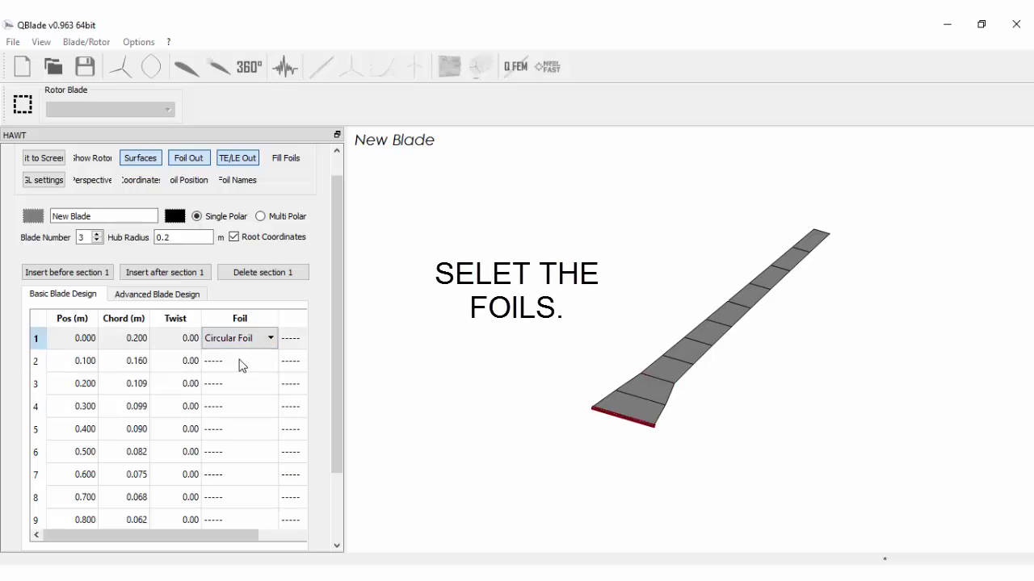
{"action": "left_click", "coordinate": [241, 361]}
{"action": "left_click", "coordinate": [404, 342]}
{"action": "mouse_move", "coordinate": [501, 415]}
{"action": "left_mouse_down"}
{"action": "mouse_move", "coordinate": [411, 420]}
{"action": "mouse_move", "coordinate": [489, 417]}
{"action": "left_mouse_up"}
Step: Assign the SD7062 (14%) foil to sections 3 and 4
{"action": "left_click", "coordinate": [240, 383]}
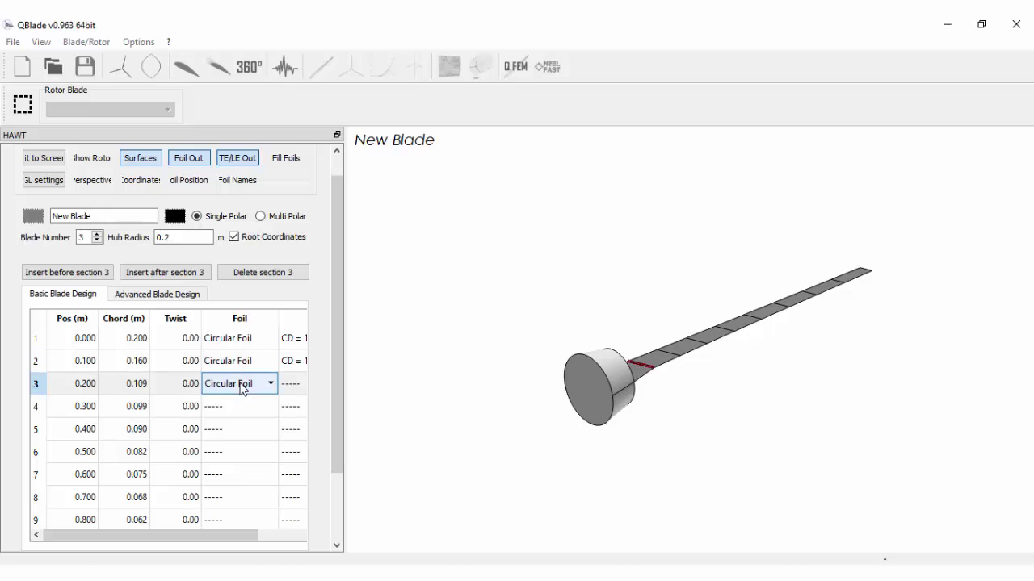
{"action": "left_click", "coordinate": [243, 383]}
{"action": "left_click", "coordinate": [251, 413]}
{"action": "left_click", "coordinate": [476, 411]}
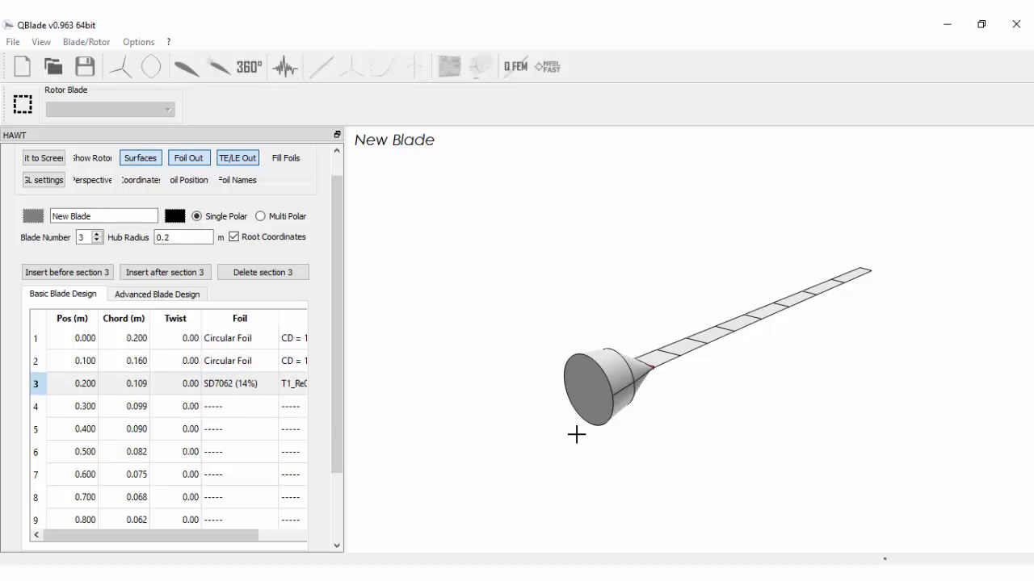
{"action": "left_click_drag", "start_coordinate": [576, 435], "coordinate": [453, 431]}
{"action": "left_click", "coordinate": [233, 409]}
{"action": "left_click", "coordinate": [232, 411]}
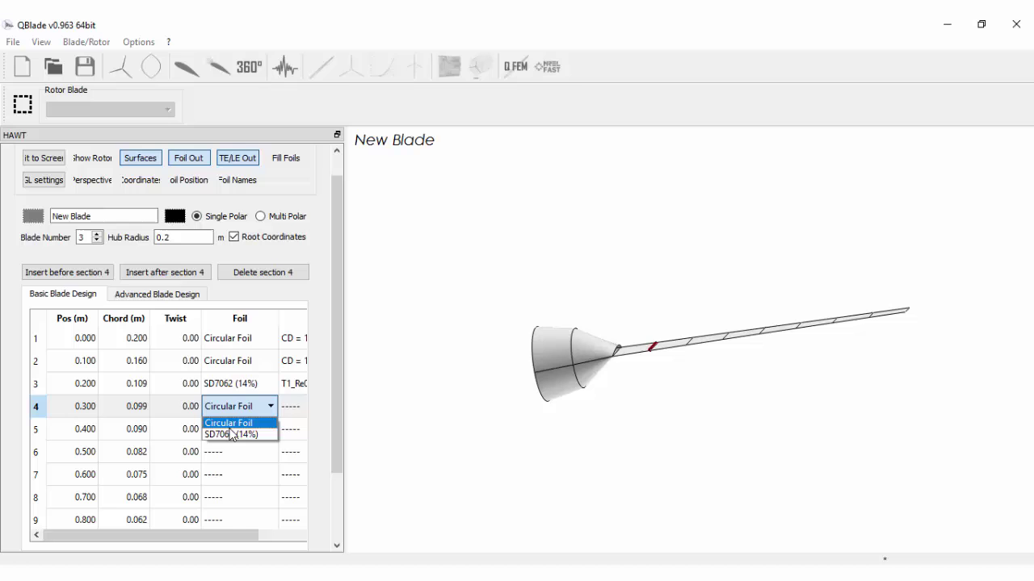
{"action": "left_click", "coordinate": [232, 435]}
{"action": "left_click_drag", "start_coordinate": [332, 347], "coordinate": [333, 393]}
Step: Assign the SD7062 (14%) foil to sections 5 through 8
{"action": "left_click", "coordinate": [247, 371]}
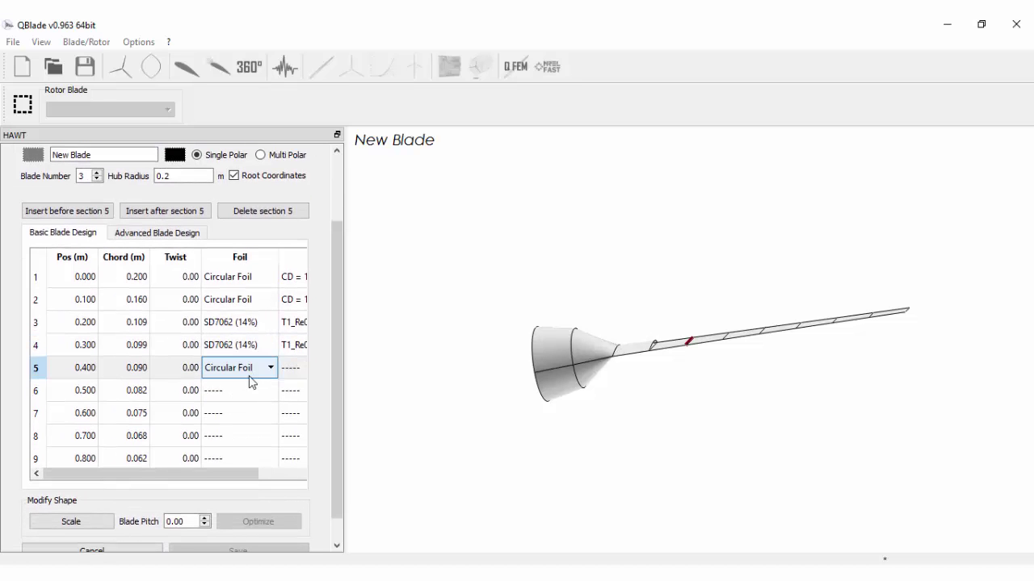
{"action": "left_click", "coordinate": [248, 373]}
{"action": "left_click", "coordinate": [246, 396]}
{"action": "left_click", "coordinate": [242, 395]}
{"action": "left_click", "coordinate": [242, 395]}
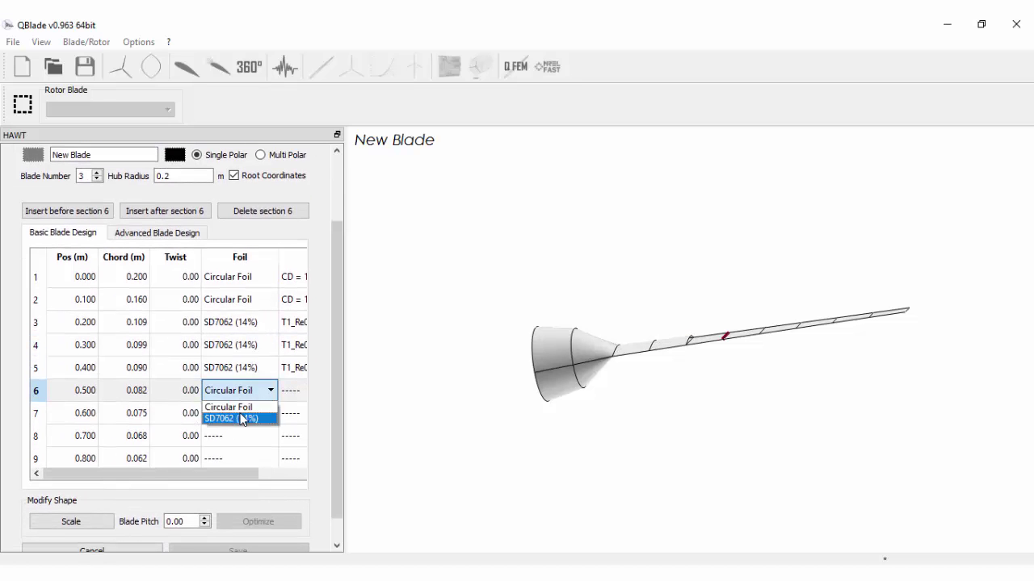
{"action": "left_click", "coordinate": [242, 418]}
{"action": "left_click", "coordinate": [245, 412]}
{"action": "left_click", "coordinate": [245, 413]}
{"action": "left_click", "coordinate": [240, 441]}
{"action": "left_click", "coordinate": [244, 436]}
{"action": "left_click", "coordinate": [244, 436]}
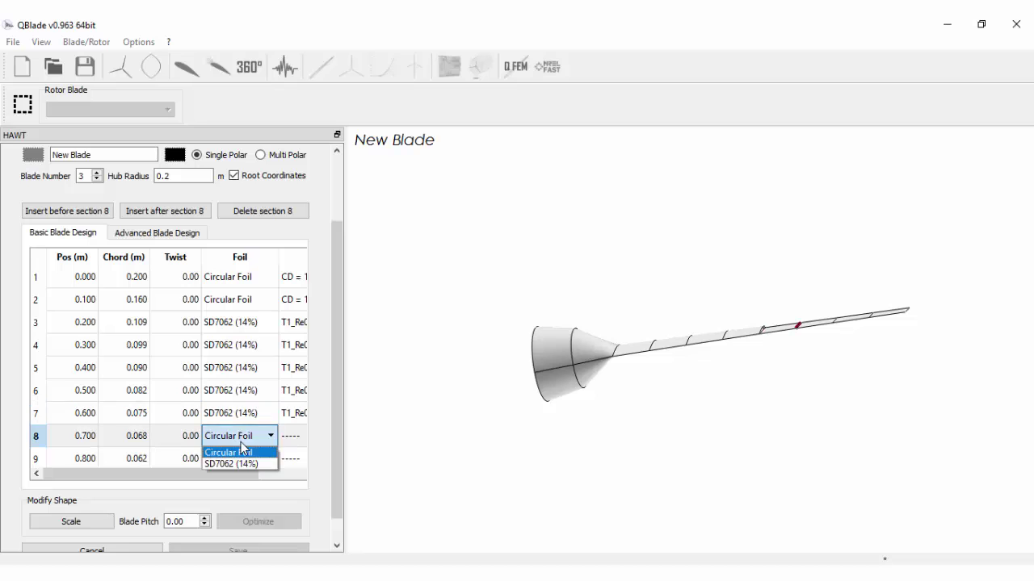
{"action": "left_click", "coordinate": [247, 464]}
{"action": "scroll", "coordinate": [260, 381], "scroll_direction": "down", "scroll_amount": 2}
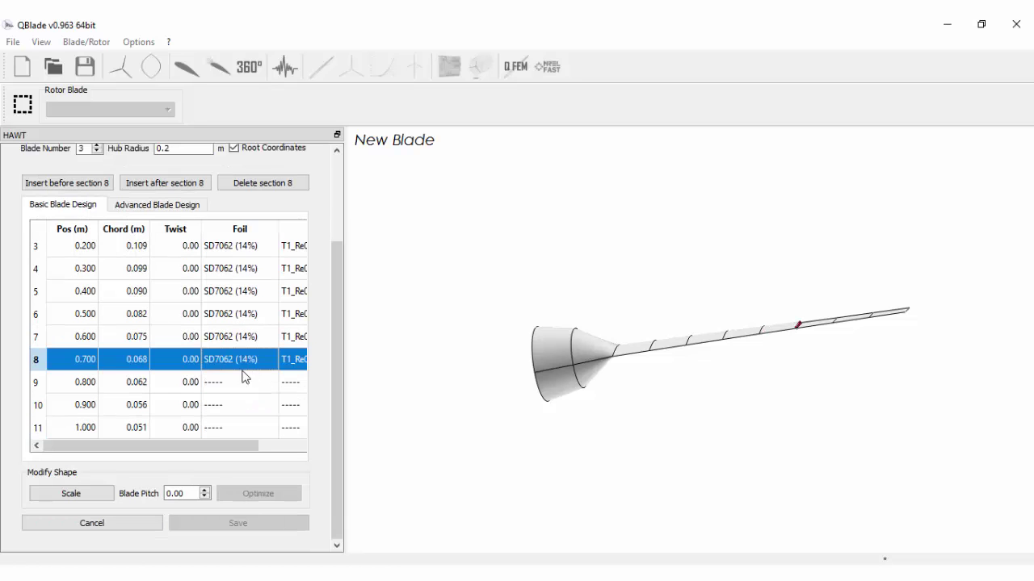
Step: Assign SD7062 (14%) to sections 9 to 11 and commit the tip section's foil
{"action": "left_click", "coordinate": [238, 382]}
{"action": "left_click", "coordinate": [239, 382]}
{"action": "left_click", "coordinate": [237, 410]}
{"action": "left_click", "coordinate": [232, 405]}
{"action": "left_click", "coordinate": [231, 405]}
{"action": "left_click", "coordinate": [232, 432]}
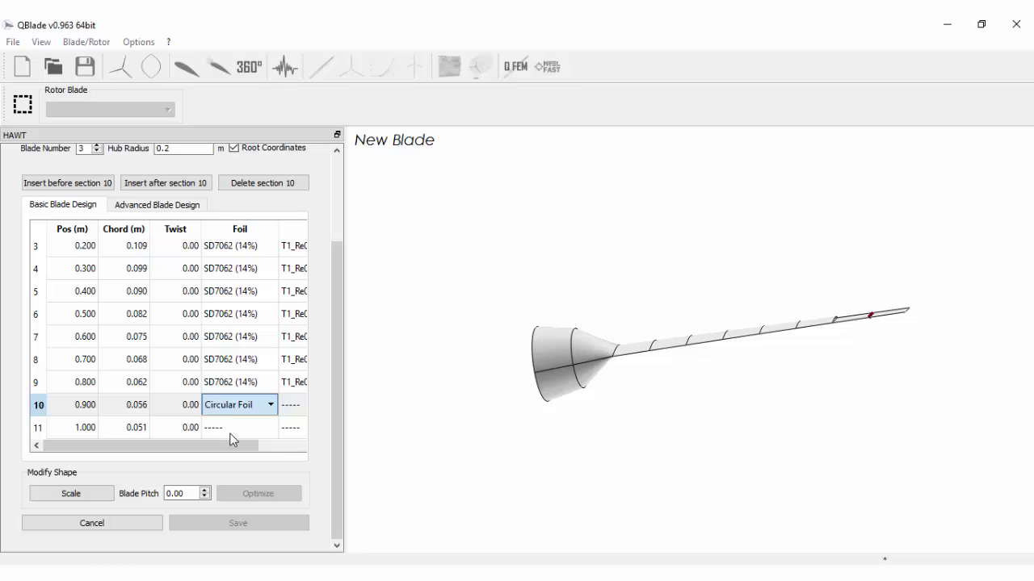
{"action": "left_click", "coordinate": [238, 428]}
{"action": "left_click", "coordinate": [238, 428]}
{"action": "left_click", "coordinate": [249, 454]}
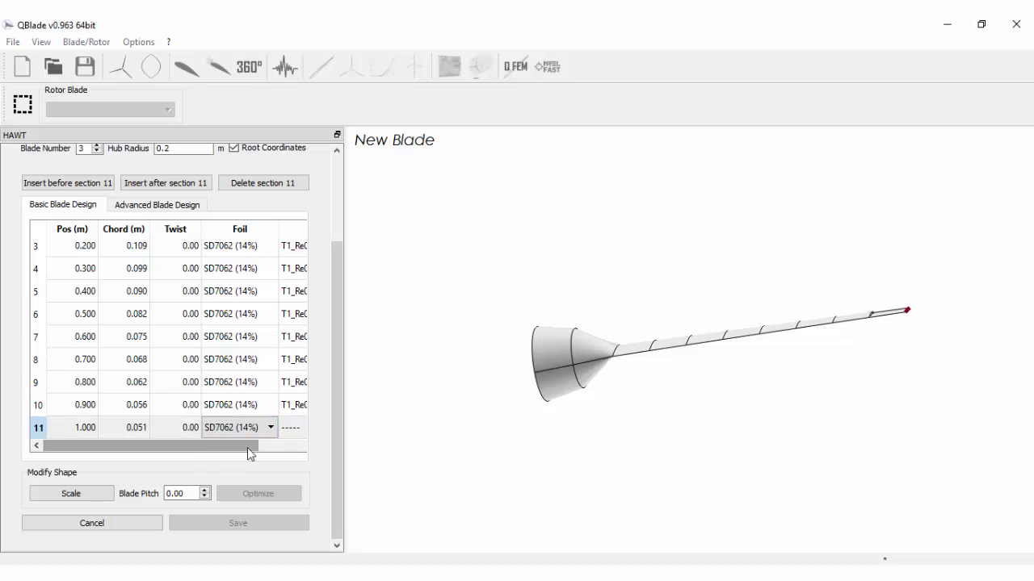
{"action": "left_click", "coordinate": [356, 446]}
{"action": "left_click_drag", "start_coordinate": [484, 420], "coordinate": [546, 344]}
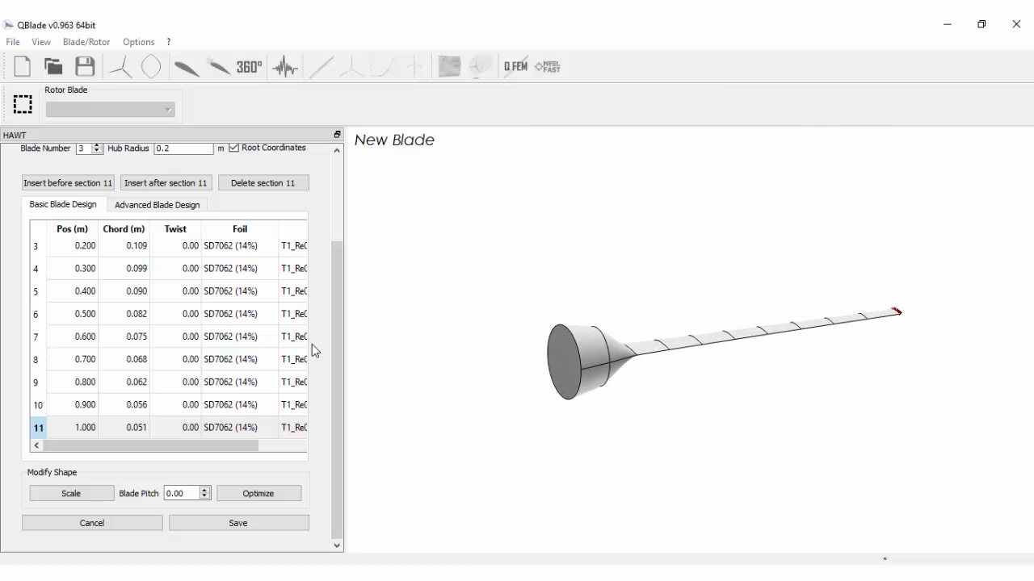
{"action": "left_click_drag", "start_coordinate": [341, 346], "coordinate": [242, 358]}
Step: Set the chords of root sections 1 and 2 to 0.05 m
{"action": "scroll", "coordinate": [271, 351], "scroll_direction": "up", "scroll_amount": 1}
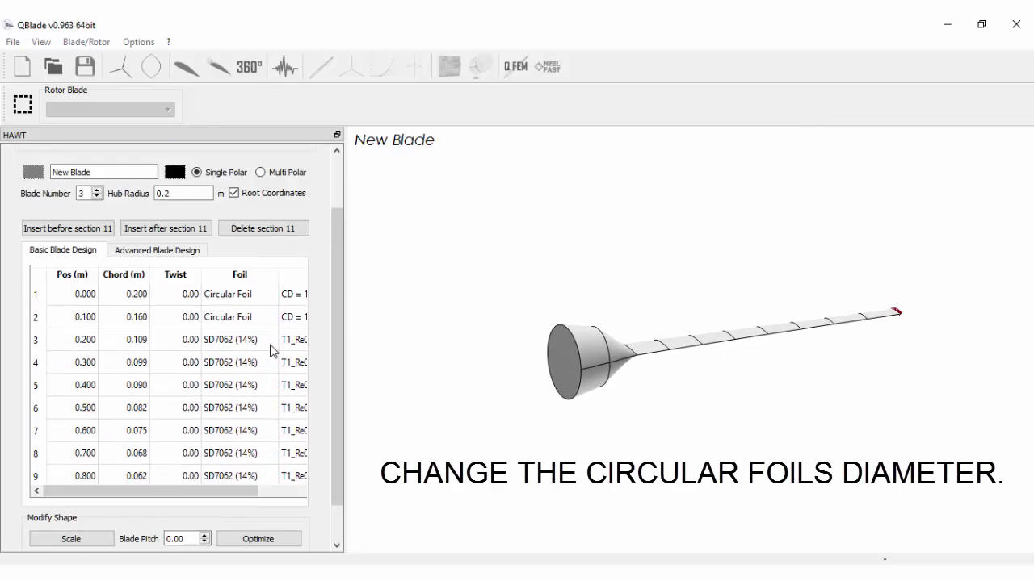
{"action": "scroll", "coordinate": [272, 350], "scroll_direction": "up", "scroll_amount": 1}
{"action": "double_click", "coordinate": [127, 340]}
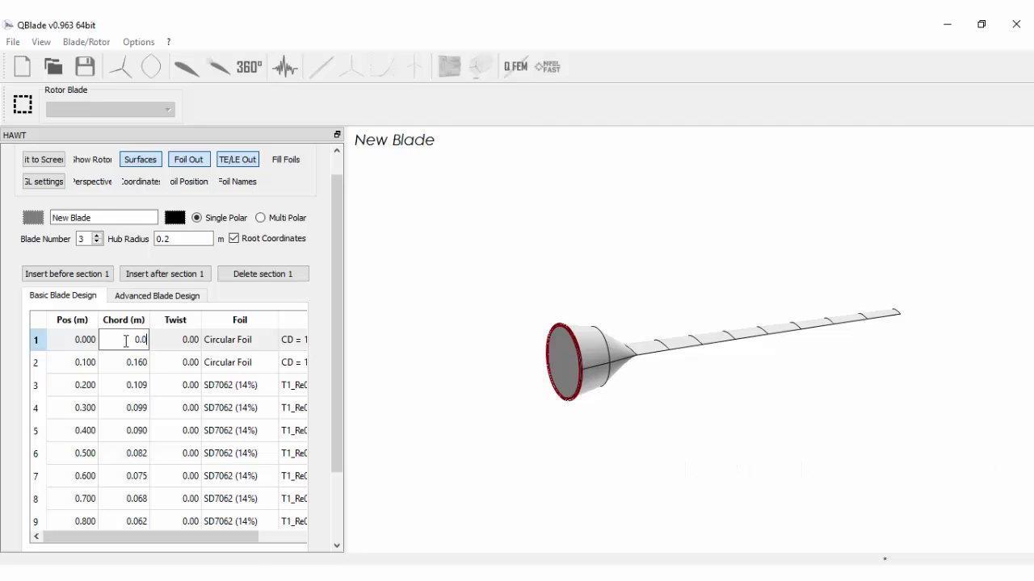
{"action": "key", "text": "Return"}
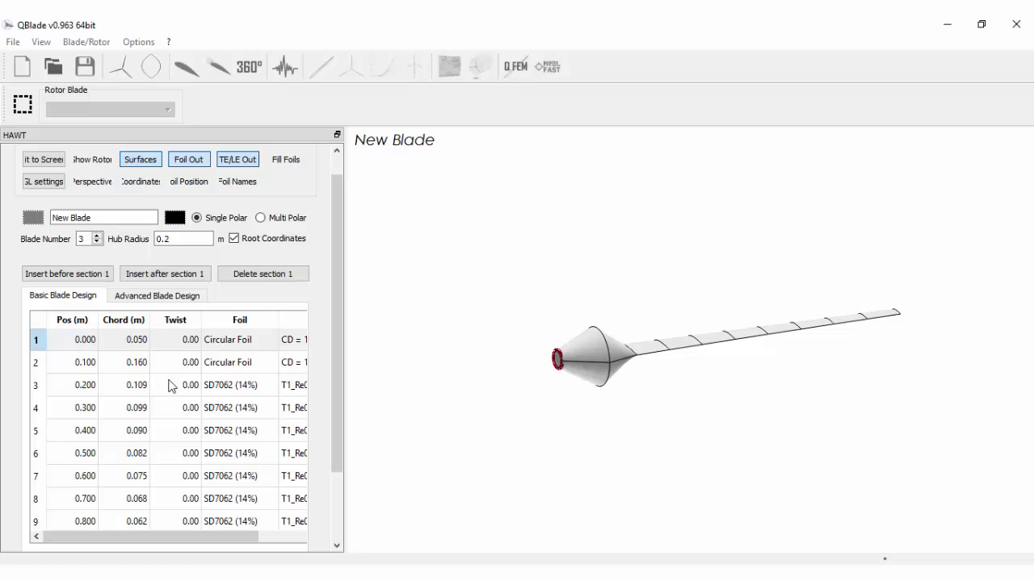
{"action": "double_click", "coordinate": [138, 367]}
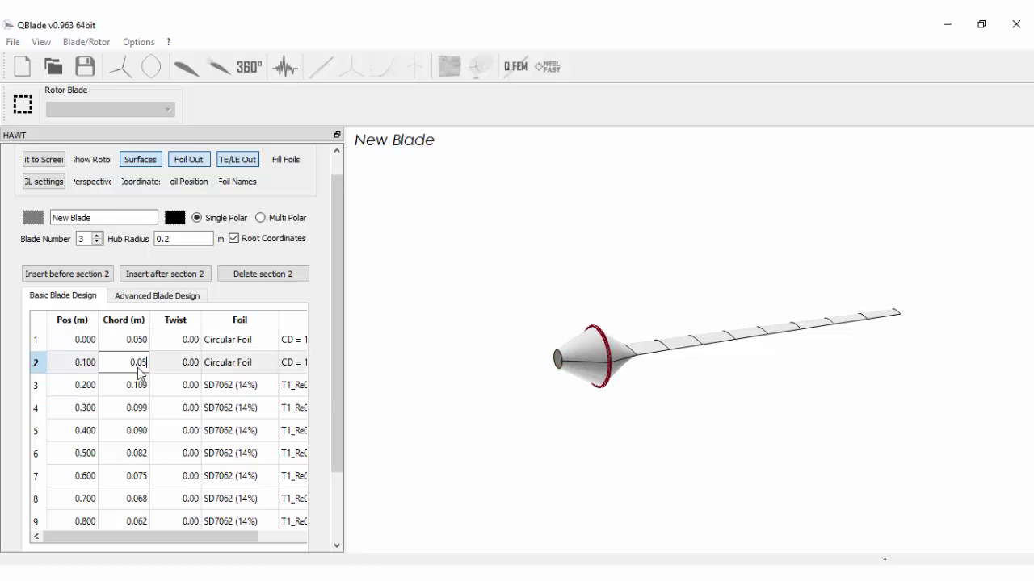
{"action": "type", "text": "0.05"}
{"action": "key", "text": "Return"}
{"action": "scroll", "coordinate": [541, 376], "scroll_direction": "up", "scroll_amount": 5}
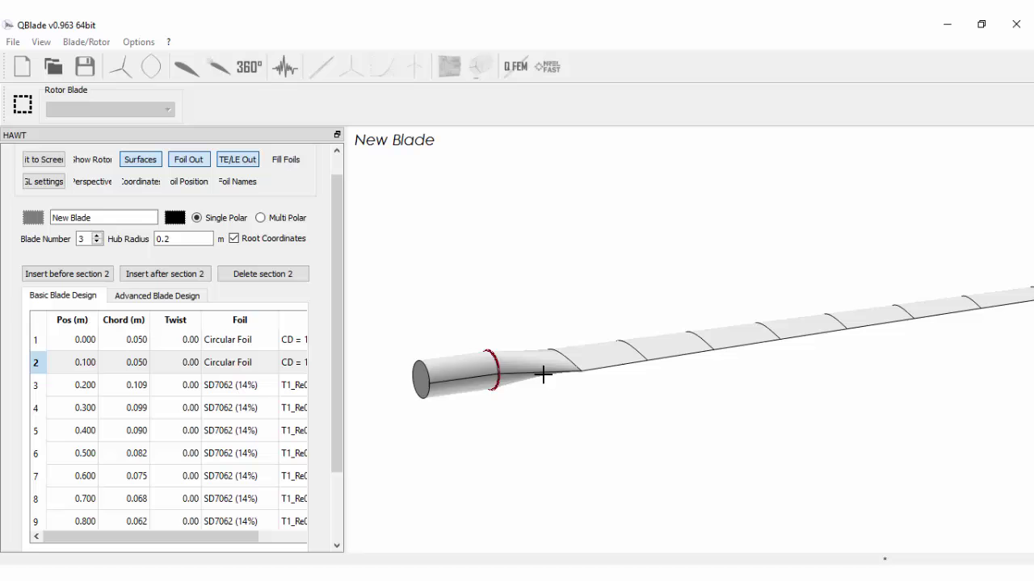
{"action": "left_click_drag", "start_coordinate": [541, 372], "coordinate": [546, 394]}
Step: Reduce both root section chords further to 0.030 m and inspect the slim root
{"action": "left_click", "coordinate": [133, 343]}
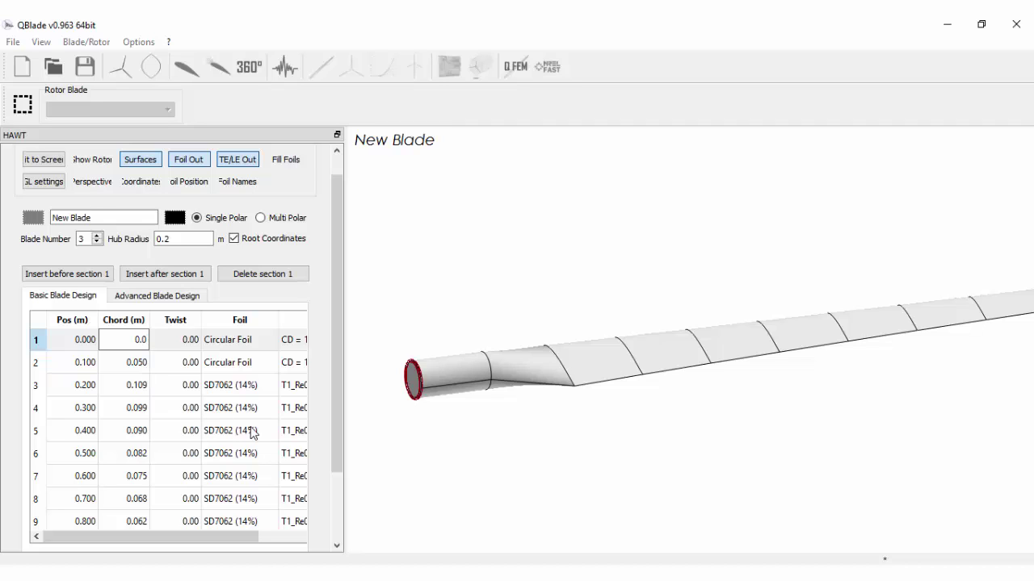
{"action": "left_click", "coordinate": [135, 365]}
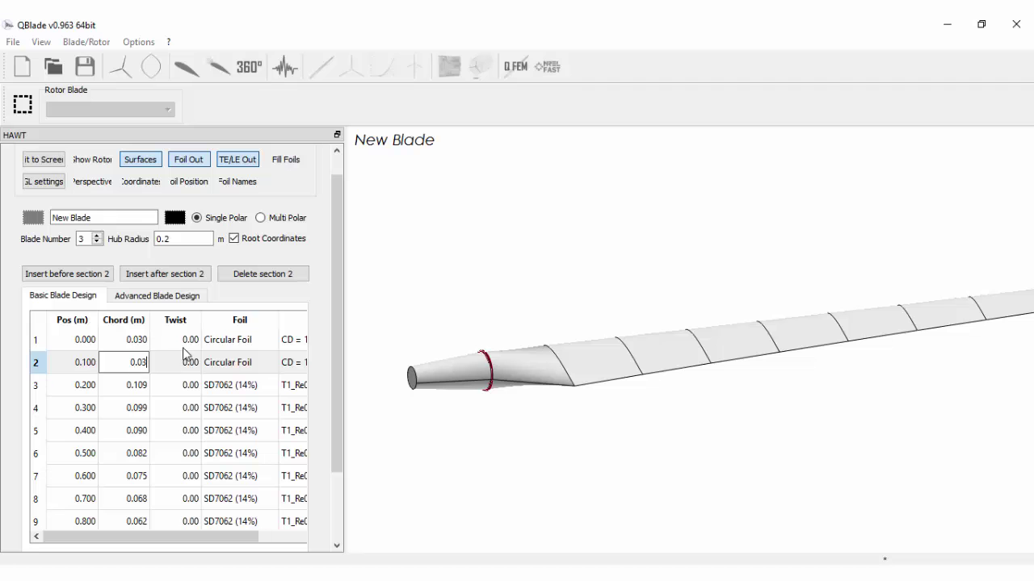
{"action": "key", "text": "Return"}
{"action": "left_click_drag", "start_coordinate": [485, 390], "coordinate": [655, 364]}
{"action": "scroll", "coordinate": [533, 299], "scroll_direction": "down", "scroll_amount": 2}
{"action": "scroll", "coordinate": [533, 299], "scroll_direction": "up", "scroll_amount": 5}
{"action": "scroll", "coordinate": [690, 353], "scroll_direction": "down", "scroll_amount": 2}
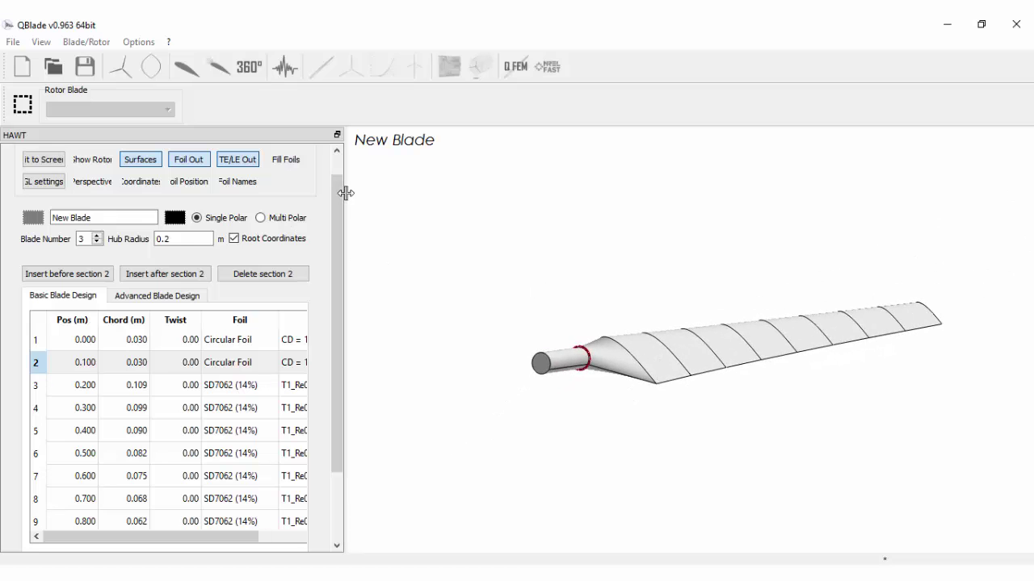
{"action": "left_click_drag", "start_coordinate": [331, 195], "coordinate": [334, 162]}
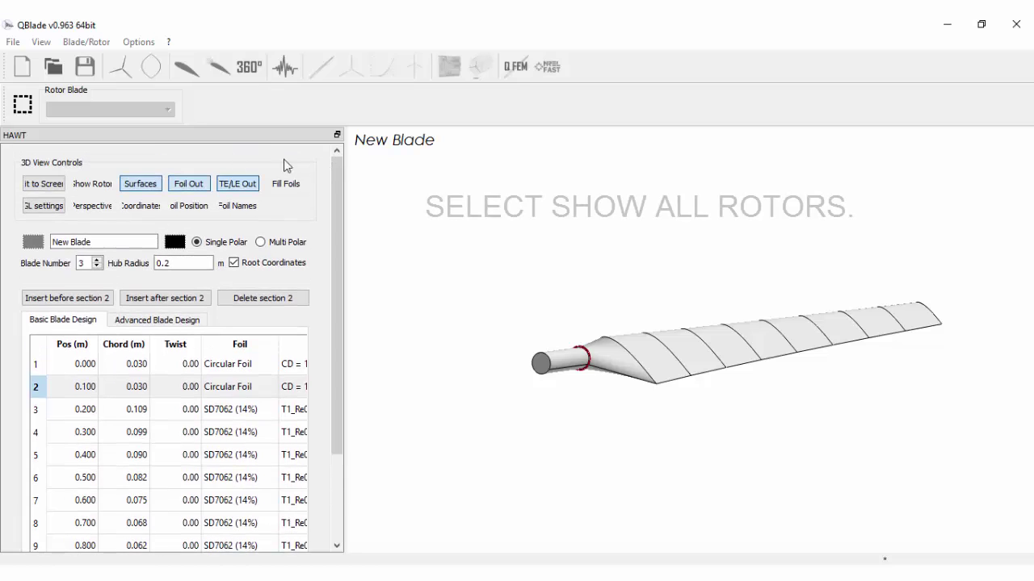
Step: Show the full three-bladed rotor facing the viewer
{"action": "left_click", "coordinate": [94, 185]}
{"action": "left_click_drag", "start_coordinate": [596, 380], "coordinate": [795, 387]}
{"action": "scroll", "coordinate": [713, 340], "scroll_direction": "up", "scroll_amount": 3}
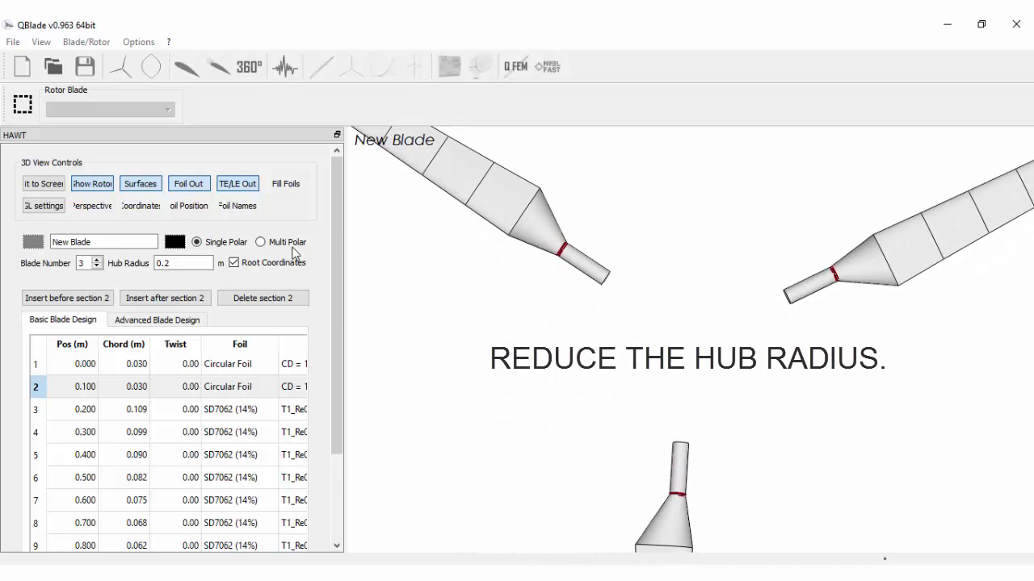
Step: Change the hub radius from 0.2 to 0.03 m
{"action": "left_click_drag", "start_coordinate": [206, 264], "coordinate": [144, 263]}
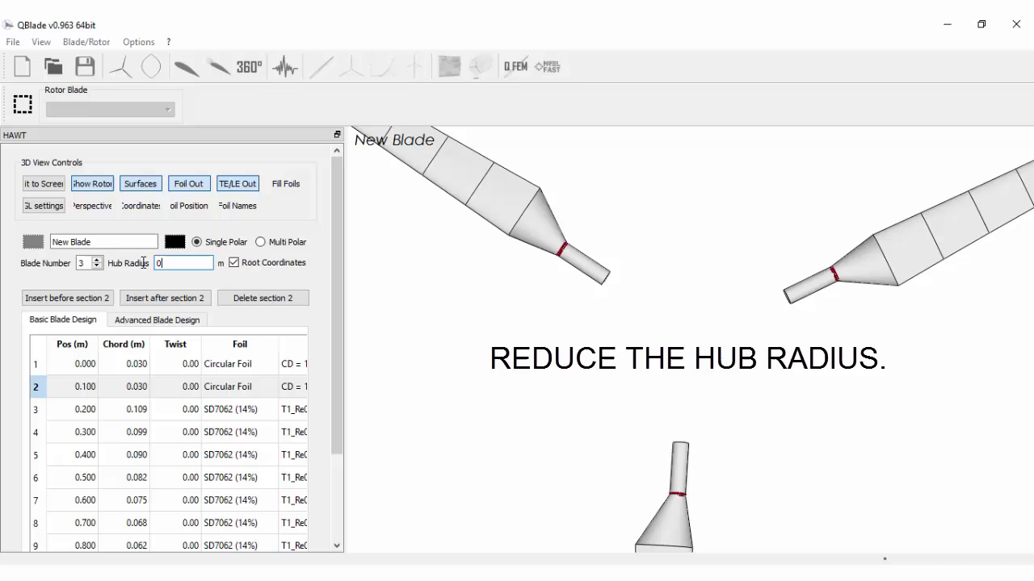
{"action": "type", "text": "0.03"}
{"action": "key", "text": "Return"}
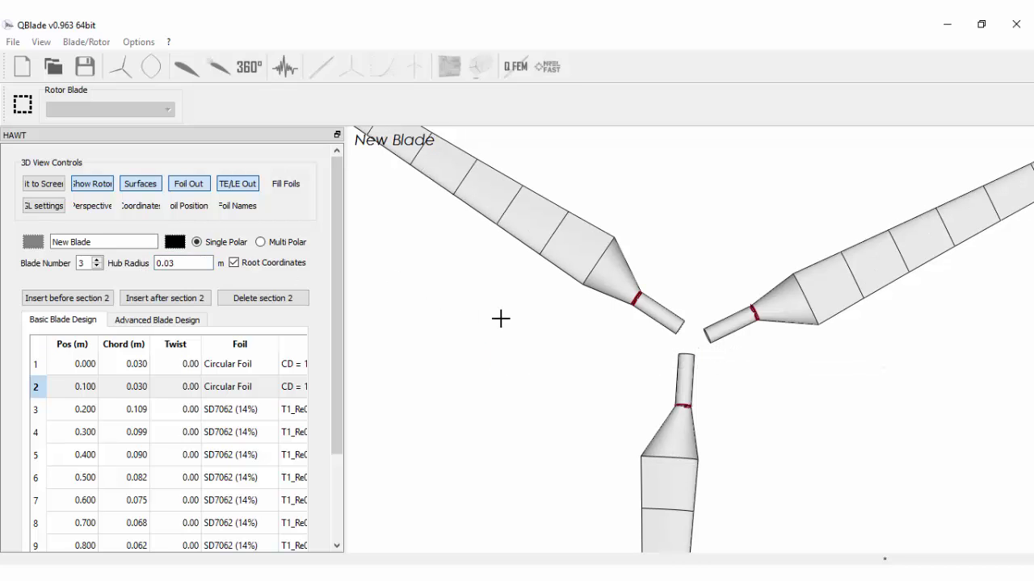
{"action": "scroll", "coordinate": [691, 343], "scroll_direction": "up", "scroll_amount": 10}
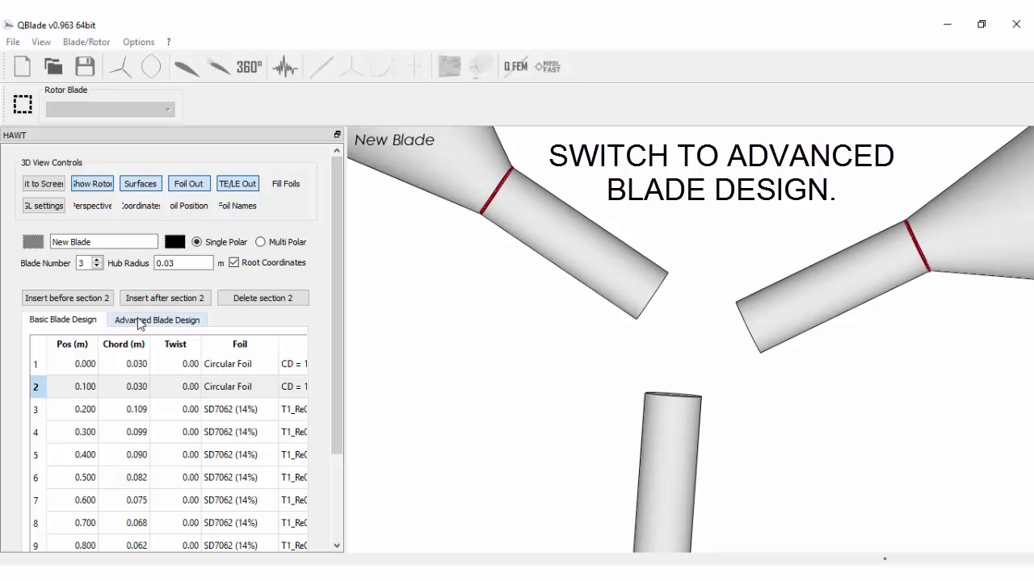
Step: Thread the blade sections at the centerline of maximum thickness in Advanced Blade Design
{"action": "left_click", "coordinate": [174, 323]}
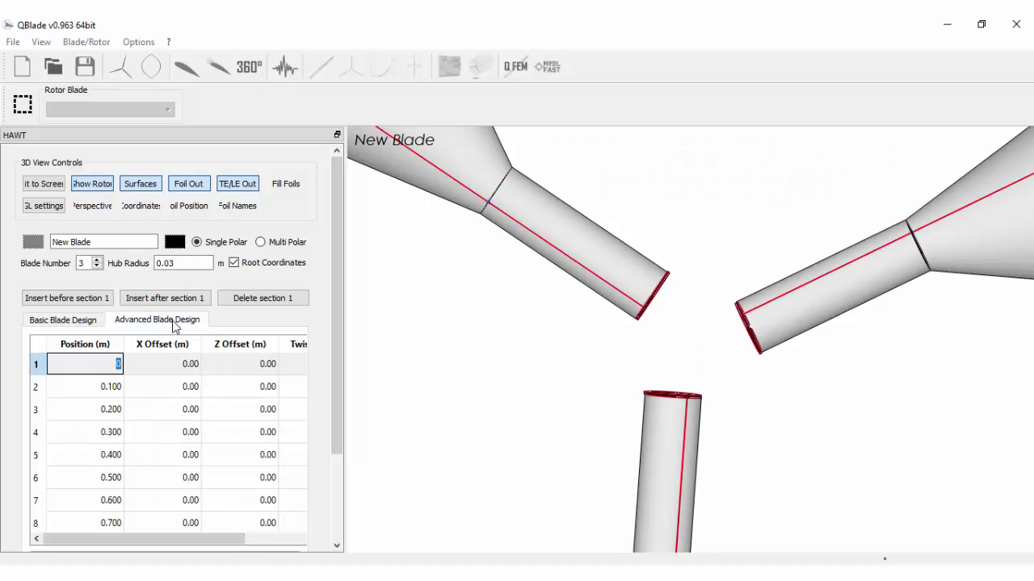
{"action": "left_click_drag", "start_coordinate": [342, 274], "coordinate": [323, 417]}
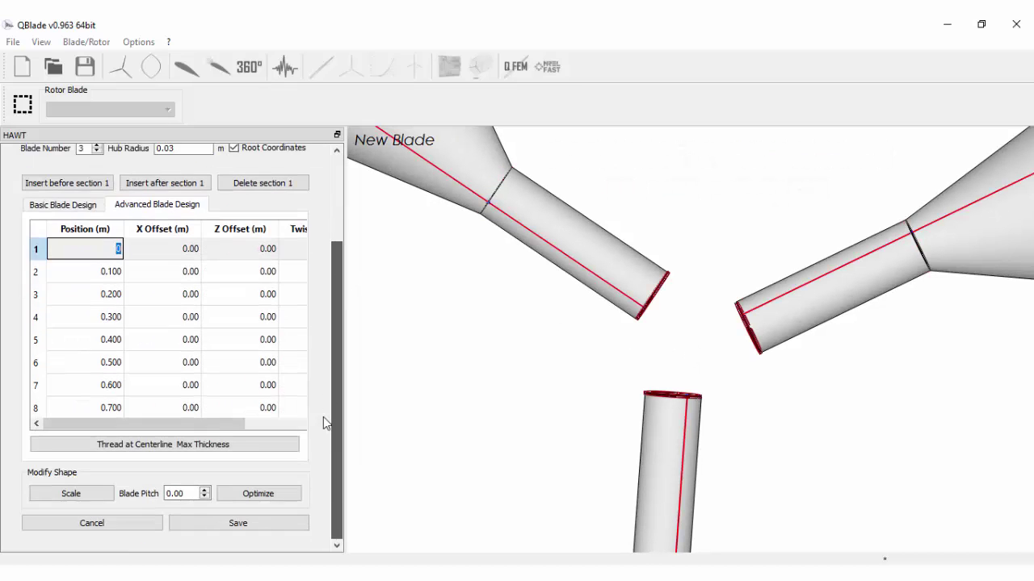
{"action": "left_click", "coordinate": [202, 445]}
{"action": "scroll", "coordinate": [694, 338], "scroll_direction": "down", "scroll_amount": 5}
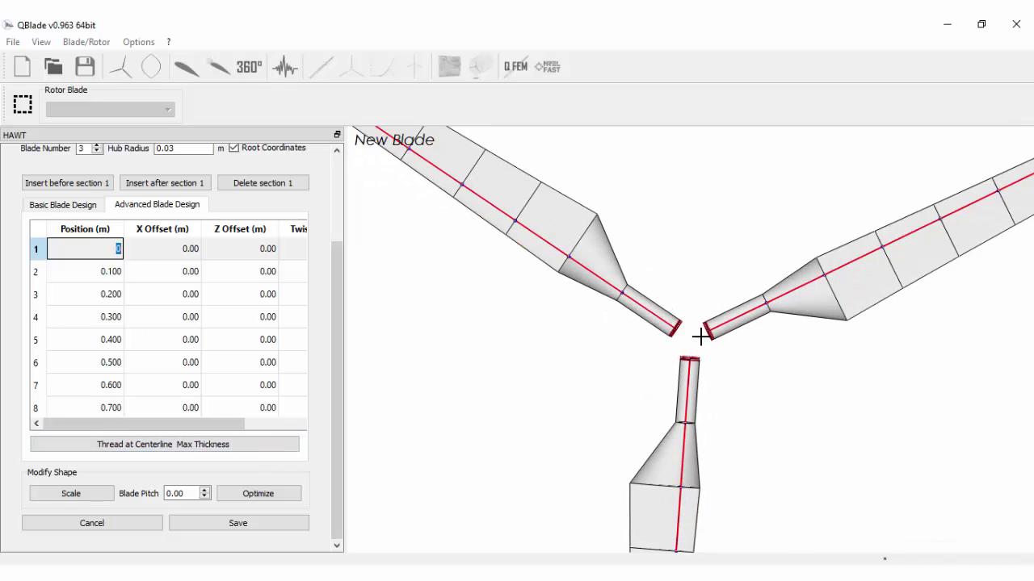
{"action": "left_click_drag", "start_coordinate": [699, 338], "coordinate": [727, 266]}
{"action": "scroll", "coordinate": [729, 341], "scroll_direction": "up", "scroll_amount": 5}
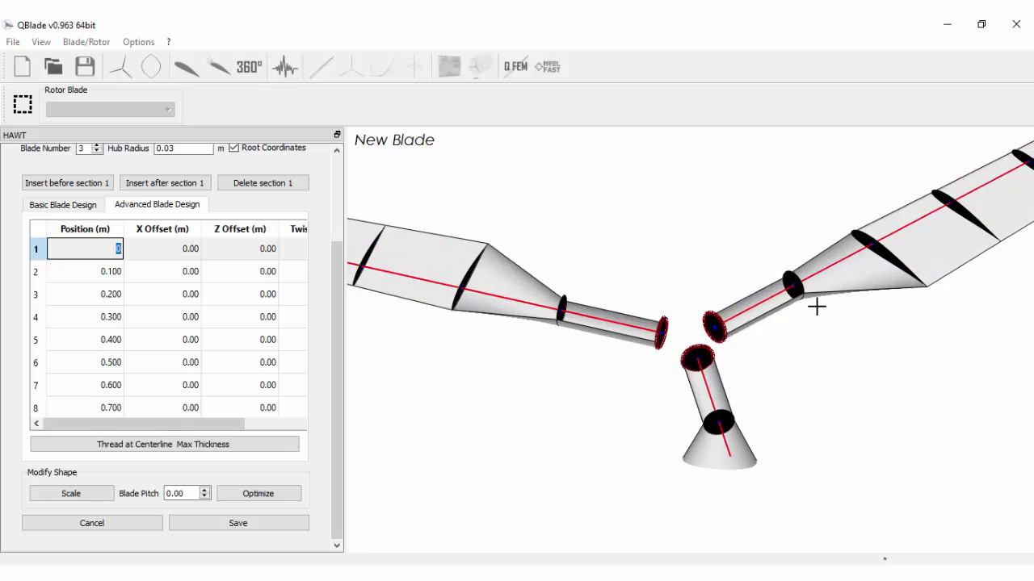
{"action": "left_click_drag", "start_coordinate": [816, 307], "coordinate": [846, 367]}
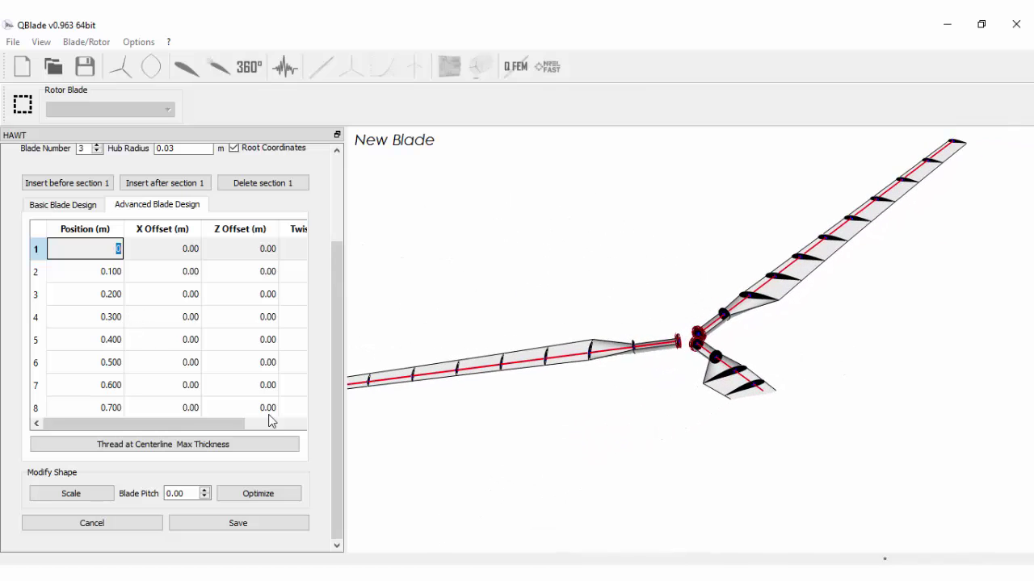
{"action": "scroll", "coordinate": [333, 322], "scroll_direction": "up", "scroll_amount": 3}
Step: Return to the Basic Blade Design table and rotate the rotor flatter
{"action": "left_click", "coordinate": [63, 286]}
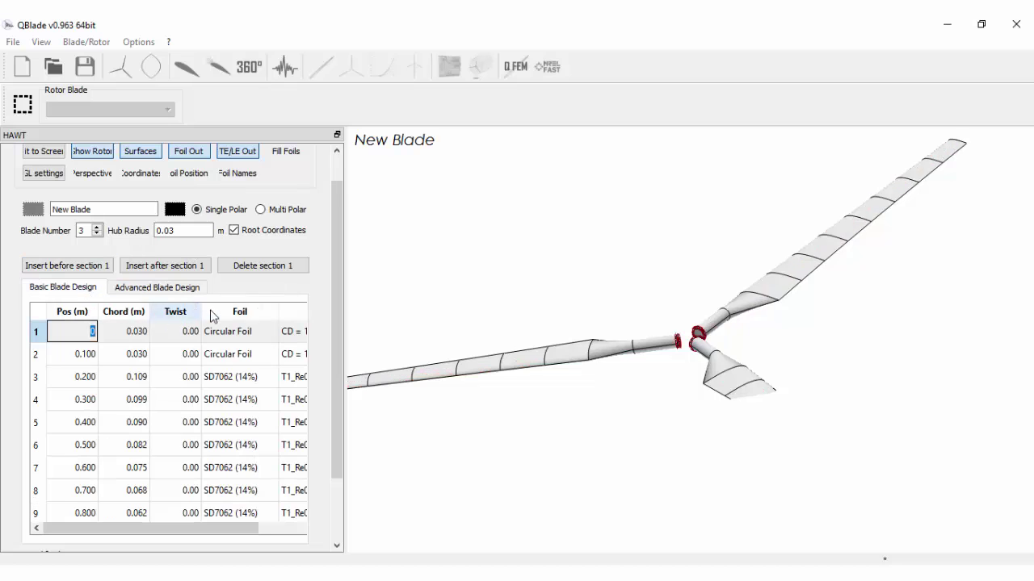
{"action": "left_click_drag", "start_coordinate": [339, 288], "coordinate": [330, 454]}
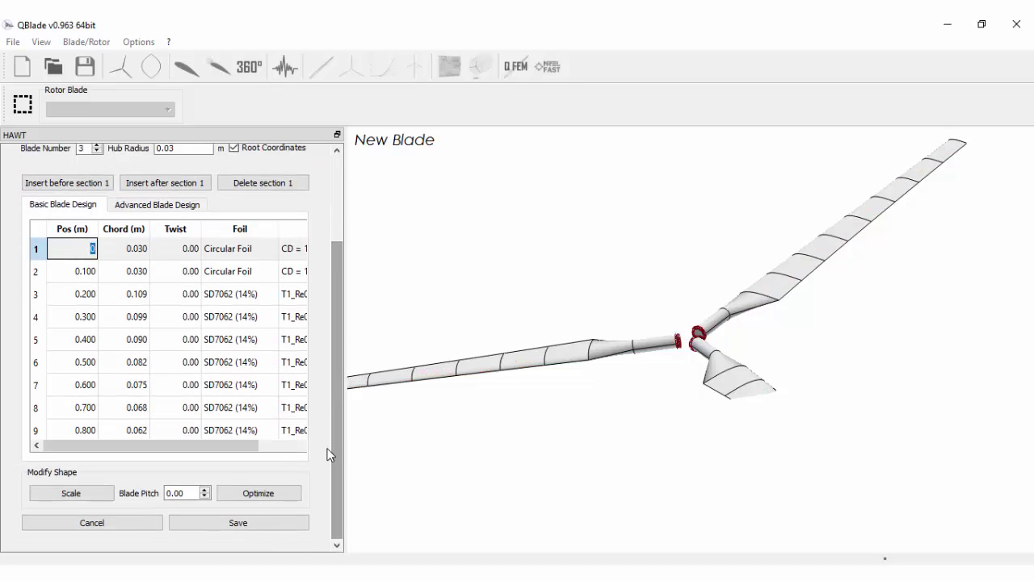
{"action": "left_click_drag", "start_coordinate": [537, 415], "coordinate": [655, 419]}
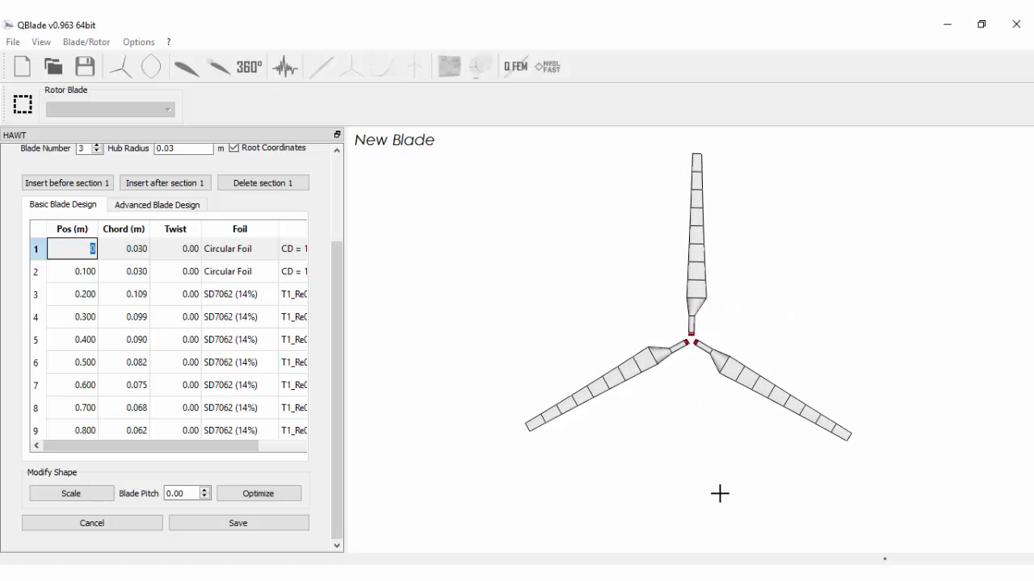
{"action": "left_click", "coordinate": [274, 499]}
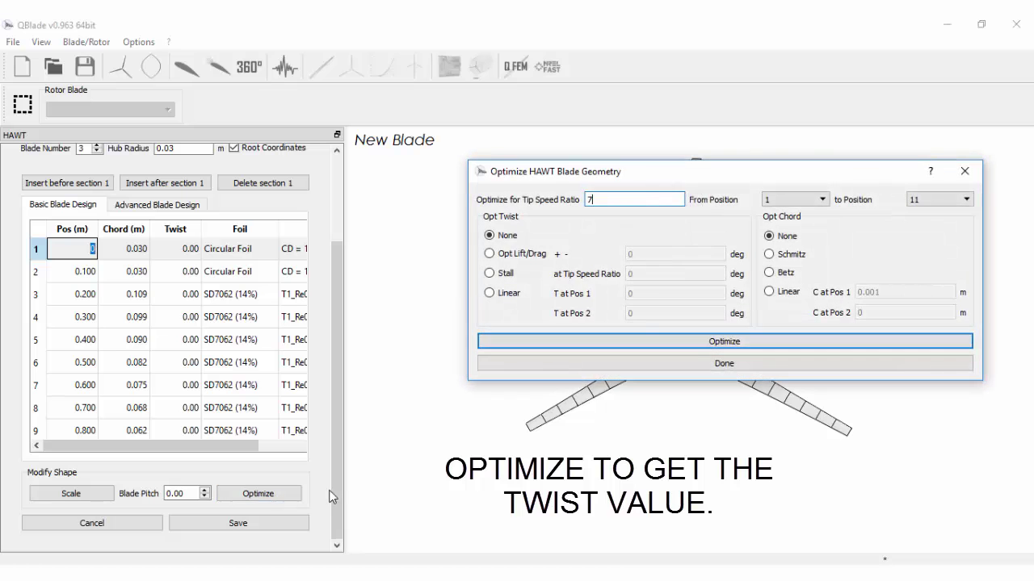
{"action": "left_click_drag", "start_coordinate": [661, 182], "coordinate": [280, 138]}
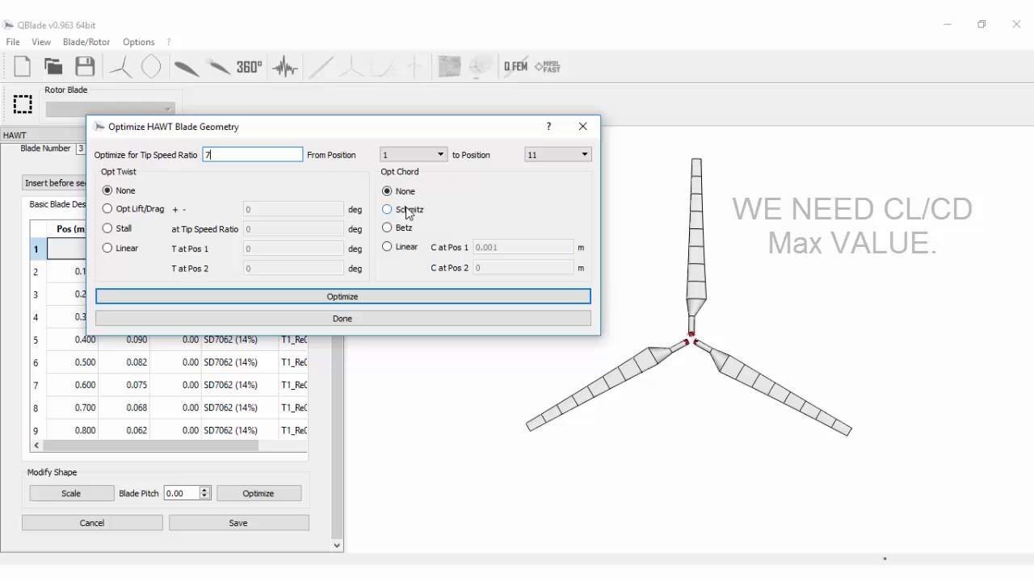
{"action": "left_click", "coordinate": [121, 211]}
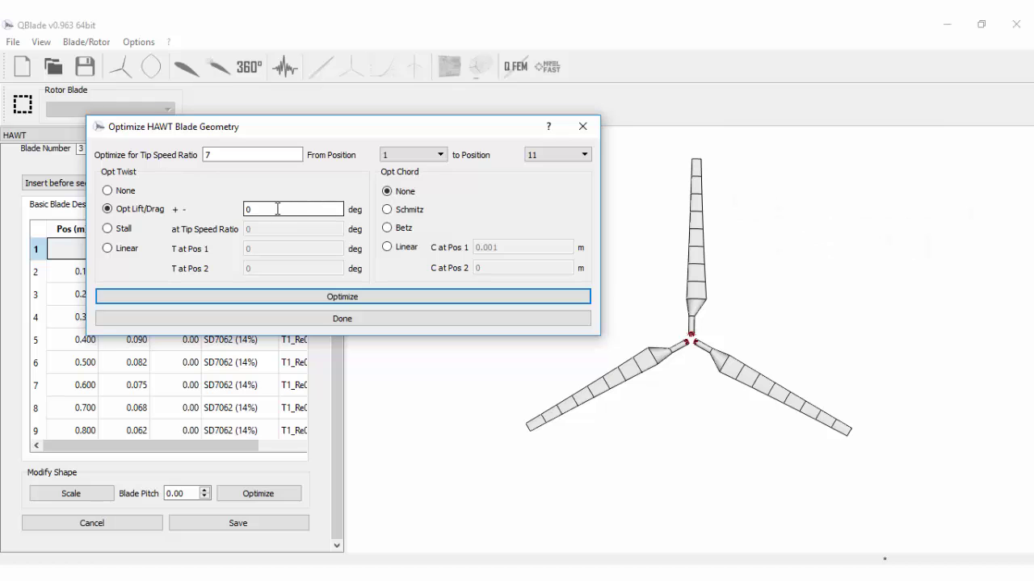
{"action": "left_click_drag", "start_coordinate": [341, 129], "coordinate": [625, 187]}
{"action": "left_click", "coordinate": [619, 376]}
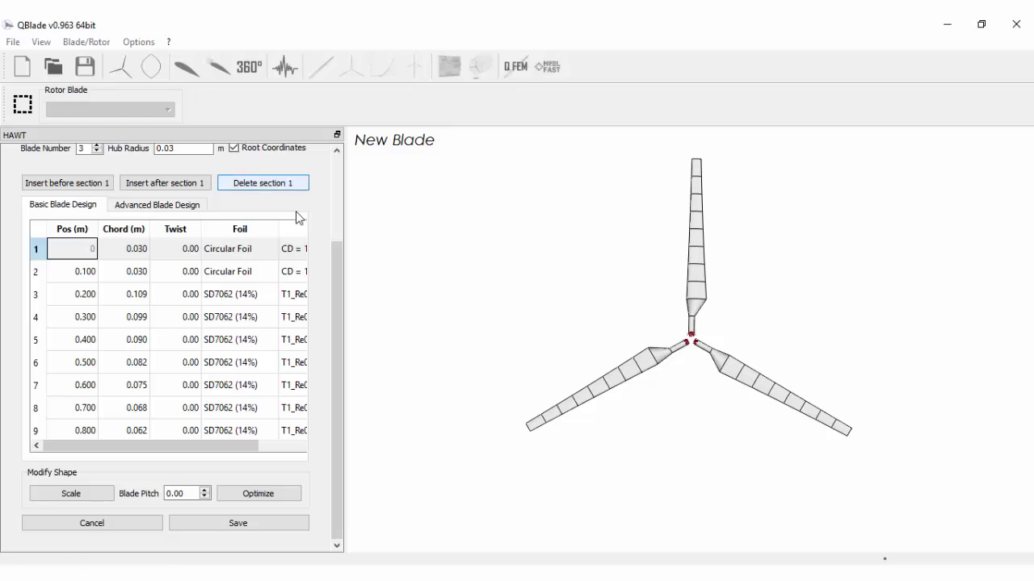
Step: Save the blade and show the airfoil polar graphs in XDirect
{"action": "left_click", "coordinate": [220, 523]}
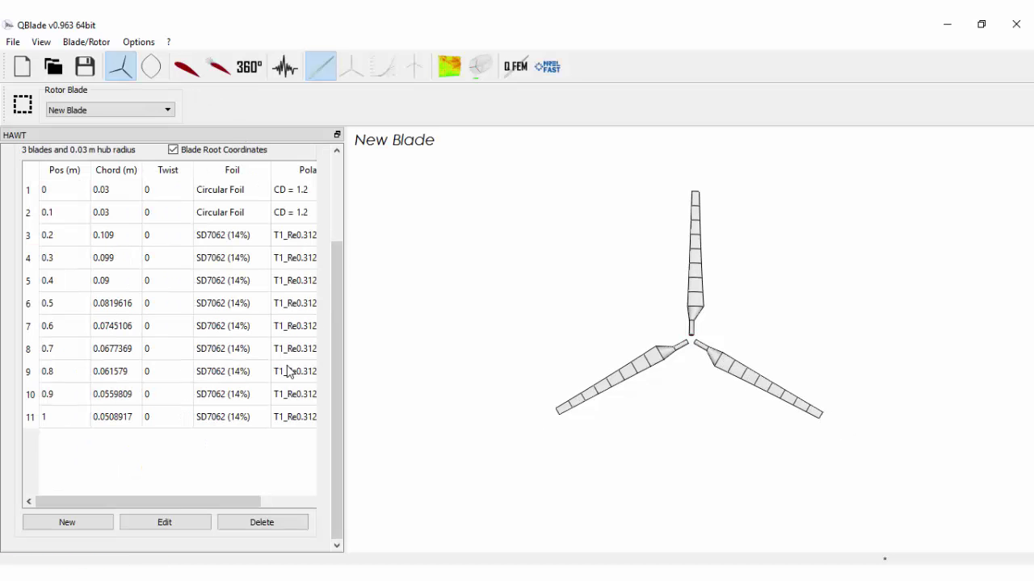
{"action": "left_click", "coordinate": [187, 68]}
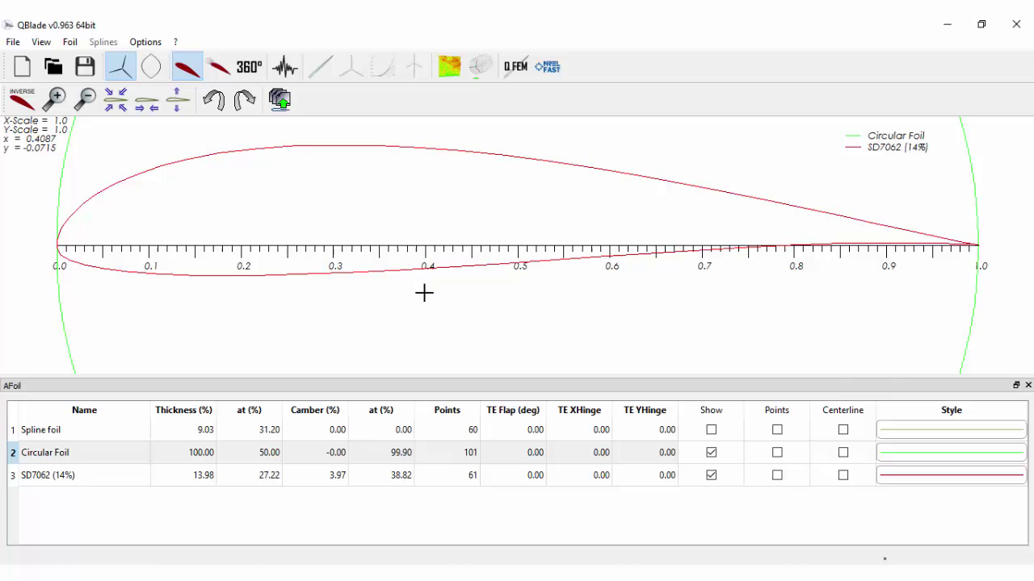
{"action": "left_click", "coordinate": [218, 67]}
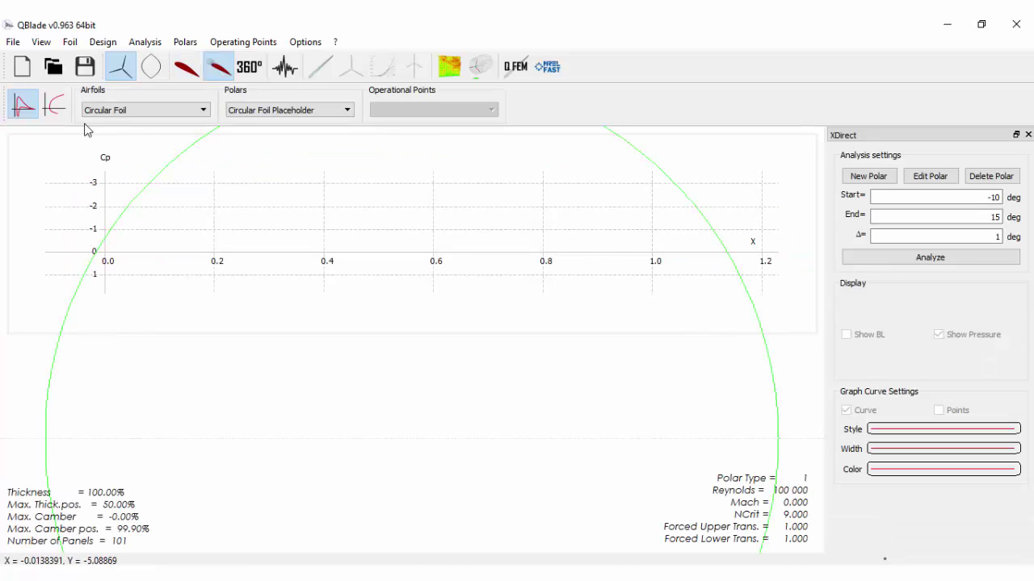
{"action": "left_click", "coordinate": [54, 105]}
Step: Zoom into the SD7062 Cl/Cd vs Alpha graph to find its peak near 6.5°
{"action": "scroll", "coordinate": [725, 399], "scroll_direction": "down", "scroll_amount": 4}
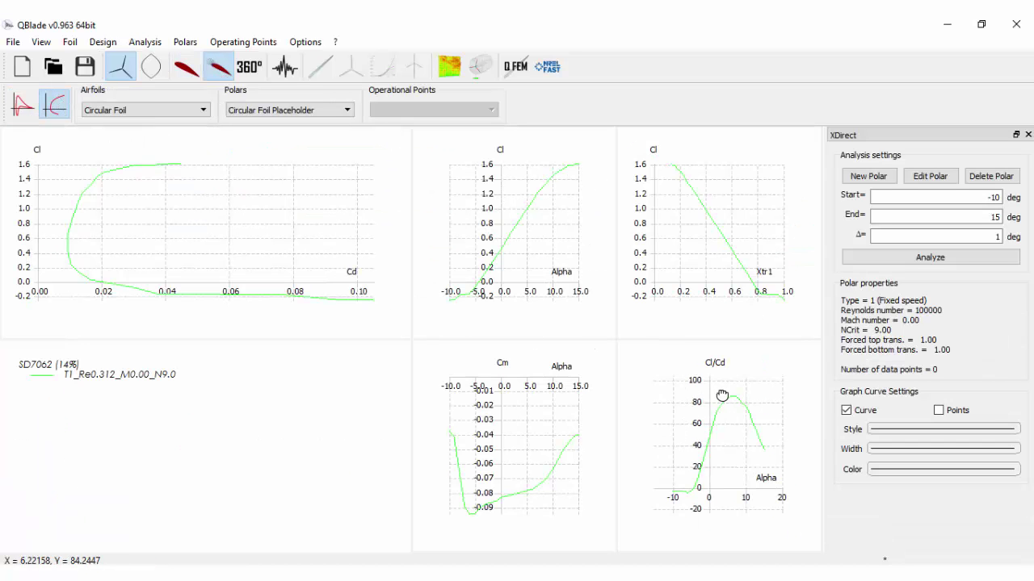
{"action": "scroll", "coordinate": [724, 407], "scroll_direction": "up", "scroll_amount": 2}
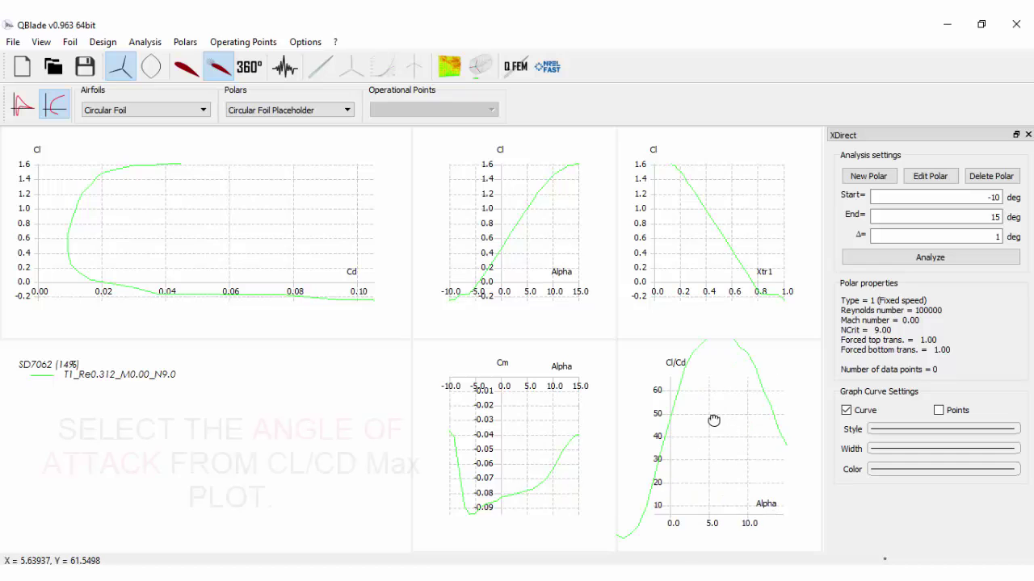
{"action": "scroll", "coordinate": [711, 424], "scroll_direction": "up", "scroll_amount": 3}
{"action": "left_click_drag", "start_coordinate": [713, 469], "coordinate": [724, 448]}
{"action": "scroll", "coordinate": [714, 455], "scroll_direction": "up", "scroll_amount": 3}
{"action": "scroll", "coordinate": [724, 448], "scroll_direction": "up", "scroll_amount": 1}
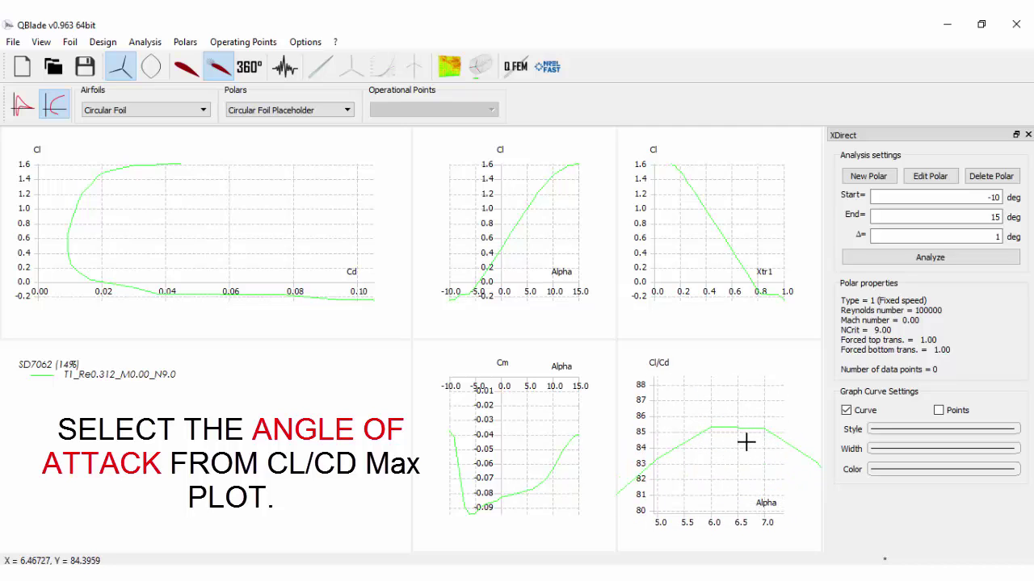
{"action": "scroll", "coordinate": [735, 430], "scroll_direction": "up", "scroll_amount": 1}
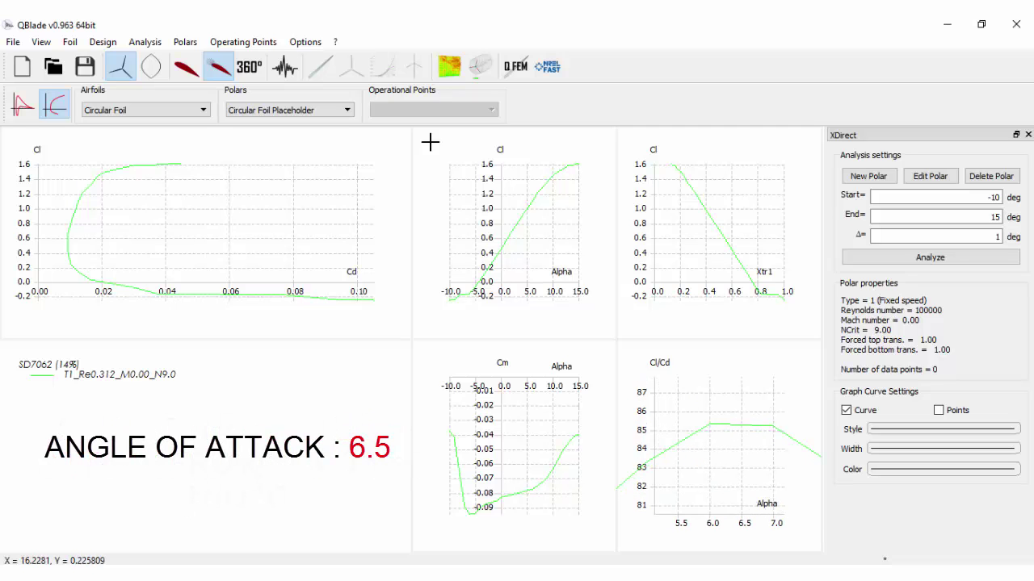
Step: Unlock New Blade for editing and set the optimizer to Betz chord, no twist optimization
{"action": "left_click", "coordinate": [319, 68]}
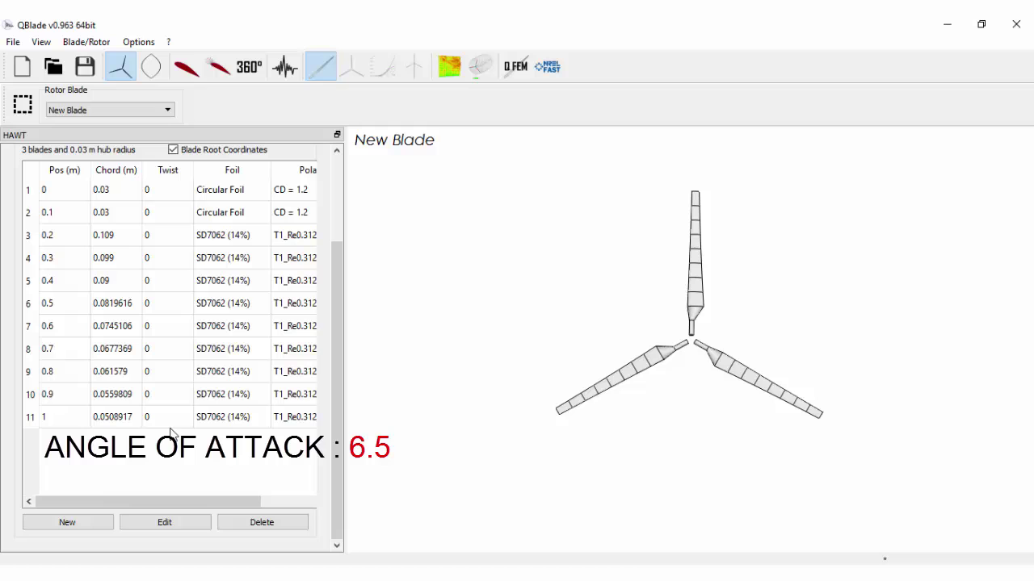
{"action": "left_click", "coordinate": [173, 522]}
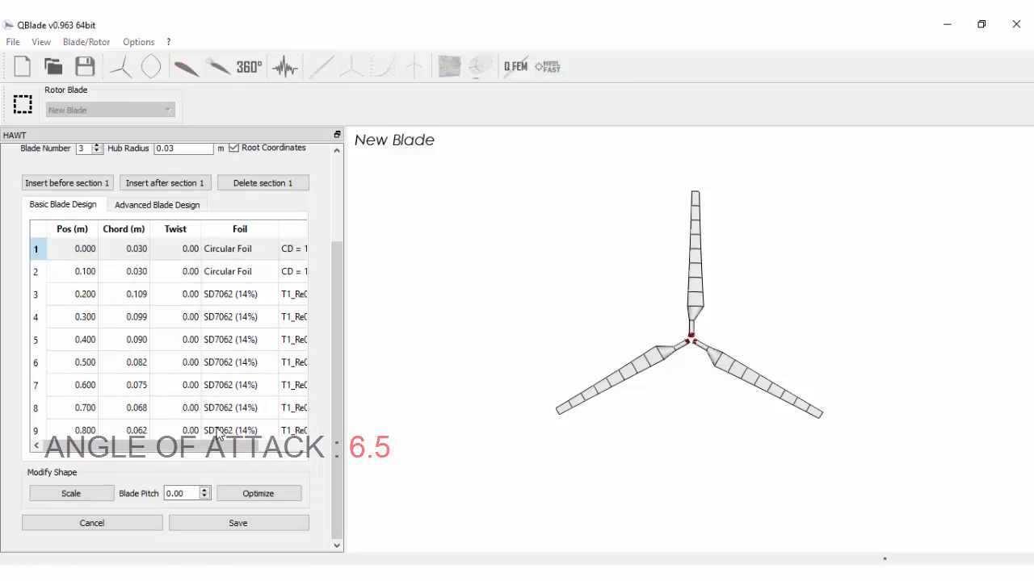
{"action": "left_click", "coordinate": [258, 493]}
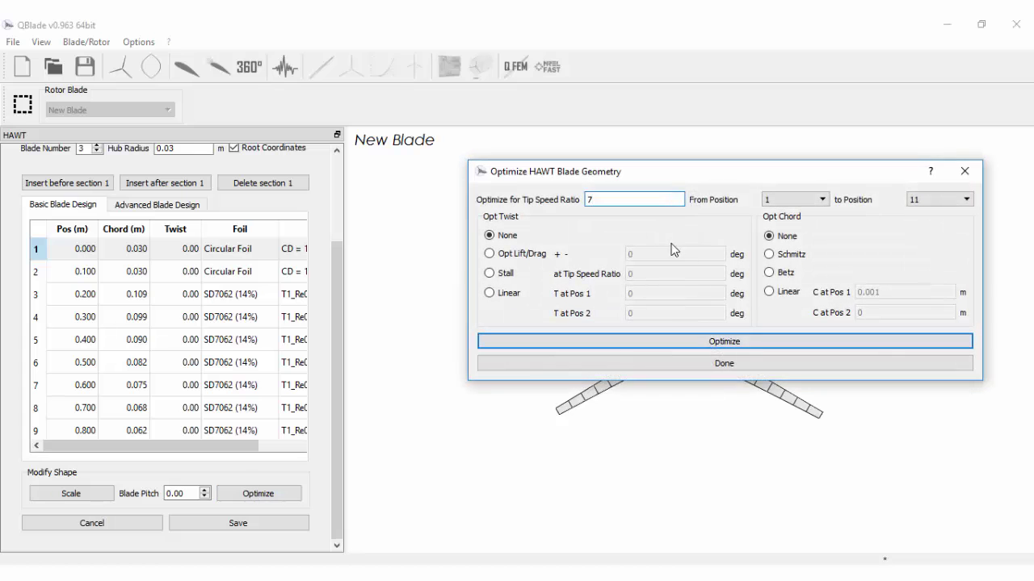
{"action": "left_click", "coordinate": [515, 256]}
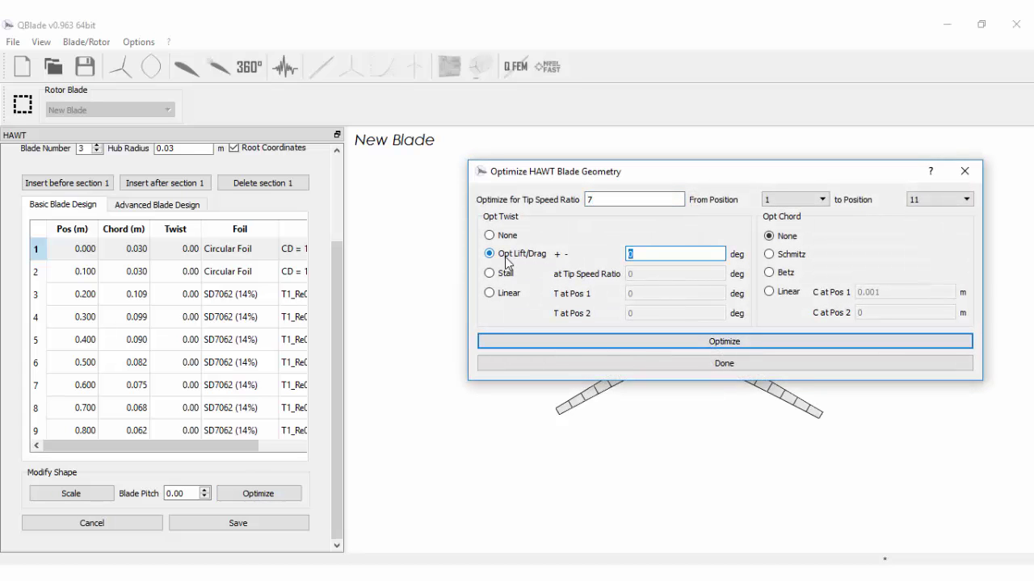
{"action": "type", "text": "6.5"}
{"action": "left_click", "coordinate": [495, 233]}
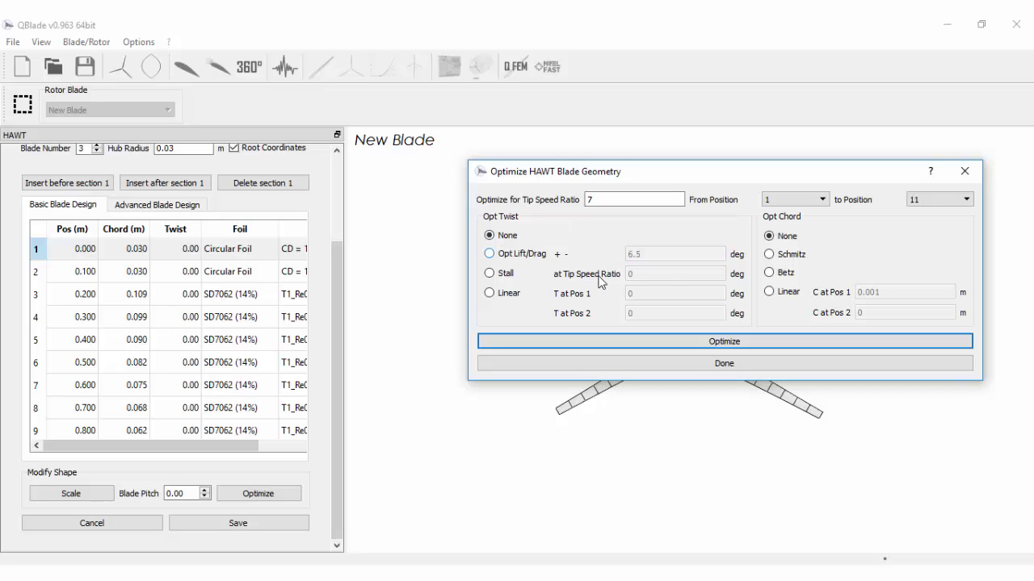
{"action": "left_click", "coordinate": [772, 275]}
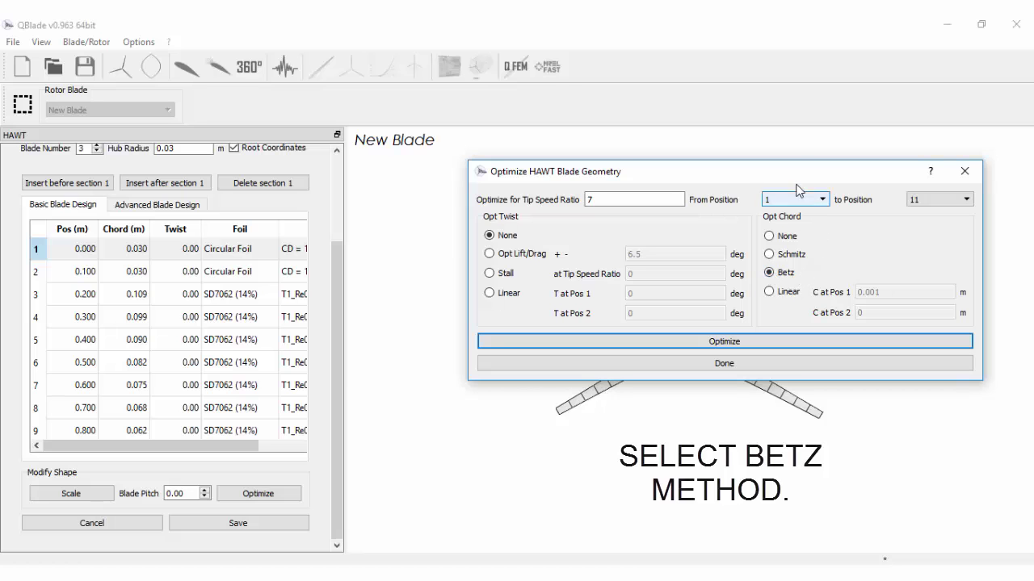
{"action": "left_click_drag", "start_coordinate": [796, 184], "coordinate": [395, 179]}
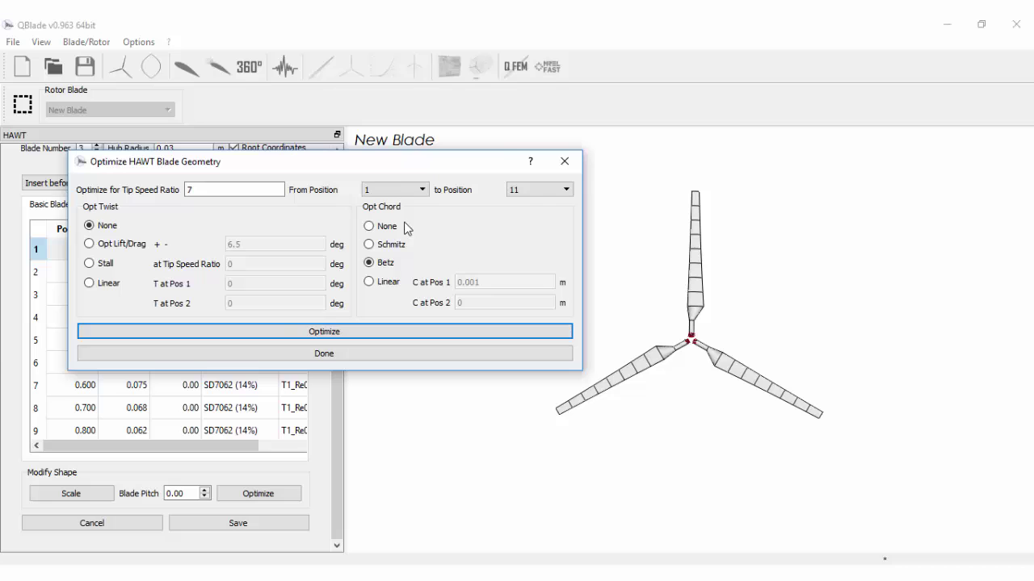
{"action": "left_click_drag", "start_coordinate": [388, 172], "coordinate": [321, 139]}
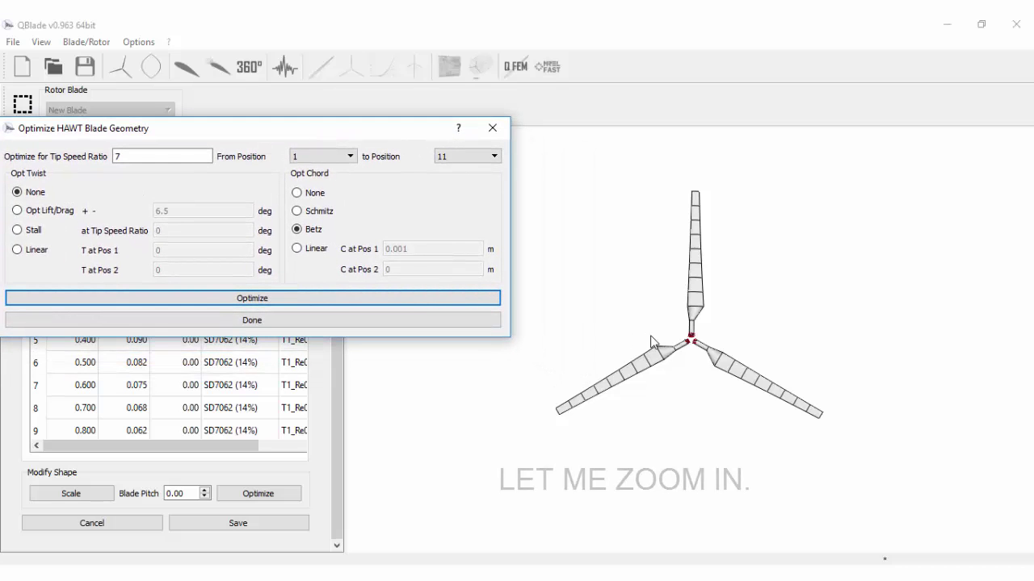
Step: Close the optimizer and tilt the rotor to view the blades edge-on
{"action": "left_click", "coordinate": [492, 128]}
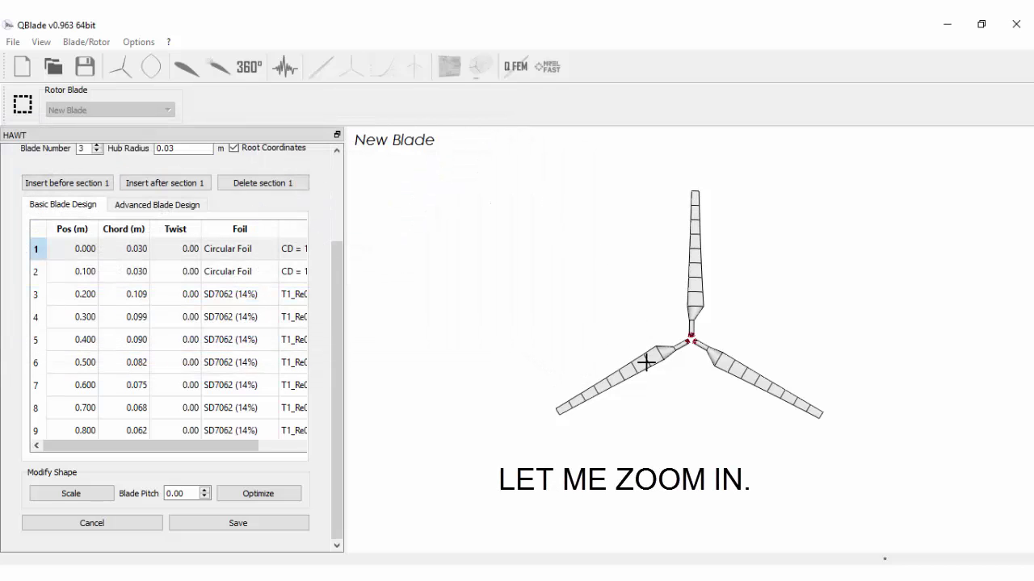
{"action": "scroll", "coordinate": [653, 350], "scroll_direction": "up", "scroll_amount": 3}
{"action": "left_click_drag", "start_coordinate": [652, 350], "coordinate": [679, 274]}
{"action": "scroll", "coordinate": [727, 335], "scroll_direction": "up", "scroll_amount": 6}
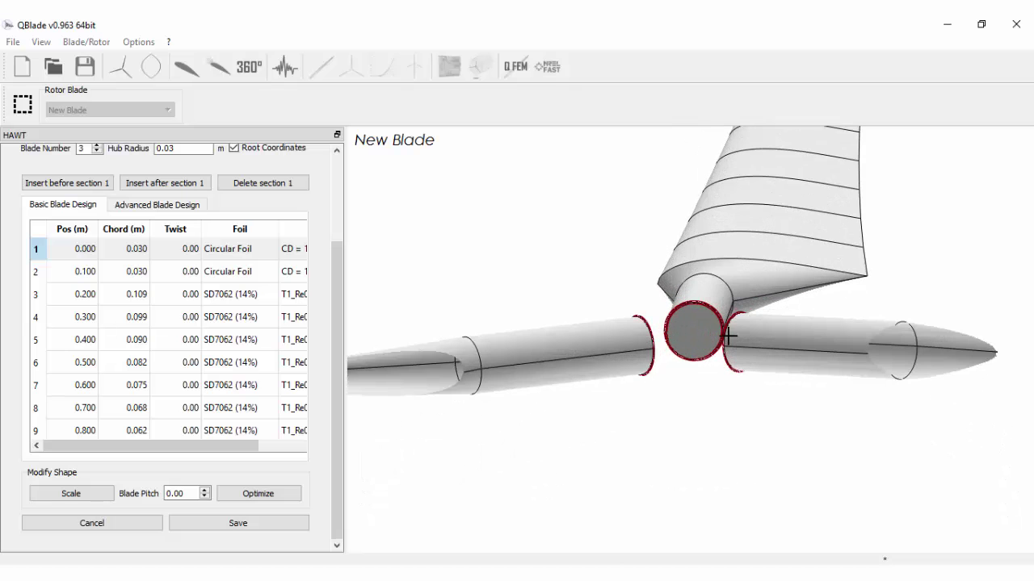
{"action": "mouse_move", "coordinate": [749, 310]}
{"action": "left_mouse_down"}
{"action": "mouse_move", "coordinate": [750, 295]}
{"action": "mouse_move", "coordinate": [761, 302]}
{"action": "mouse_move", "coordinate": [747, 307]}
{"action": "left_mouse_up"}
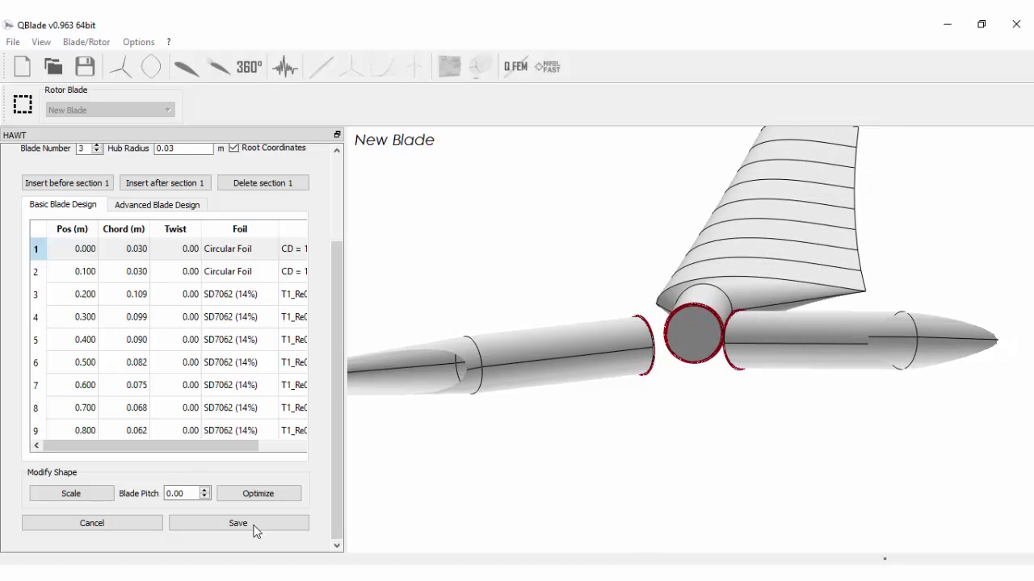
Step: Apply Betz chord optimization to the blade, comparing it against Schmitz
{"action": "left_click", "coordinate": [272, 489]}
{"action": "left_click_drag", "start_coordinate": [618, 183], "coordinate": [147, 119]}
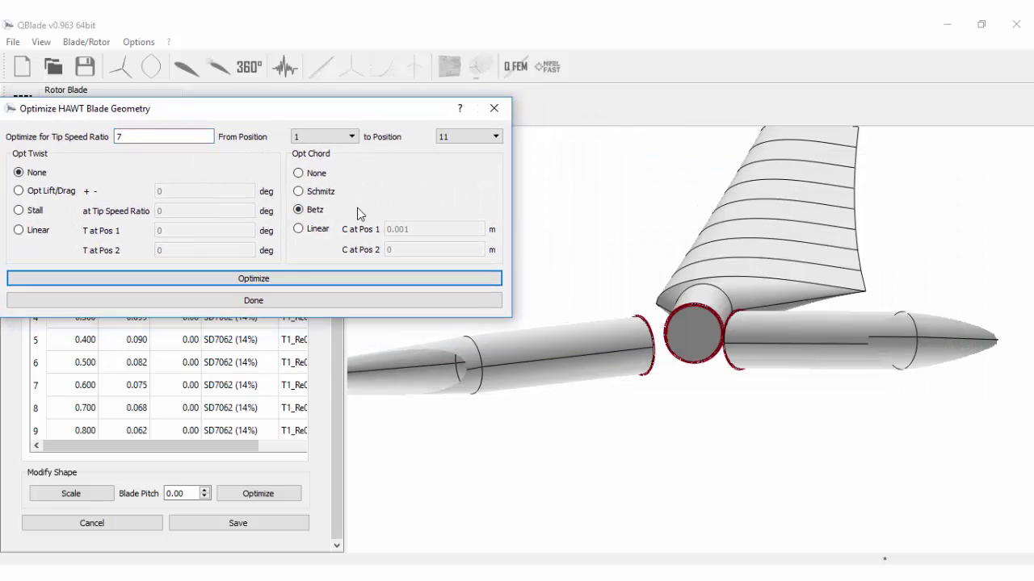
{"action": "left_click", "coordinate": [284, 275]}
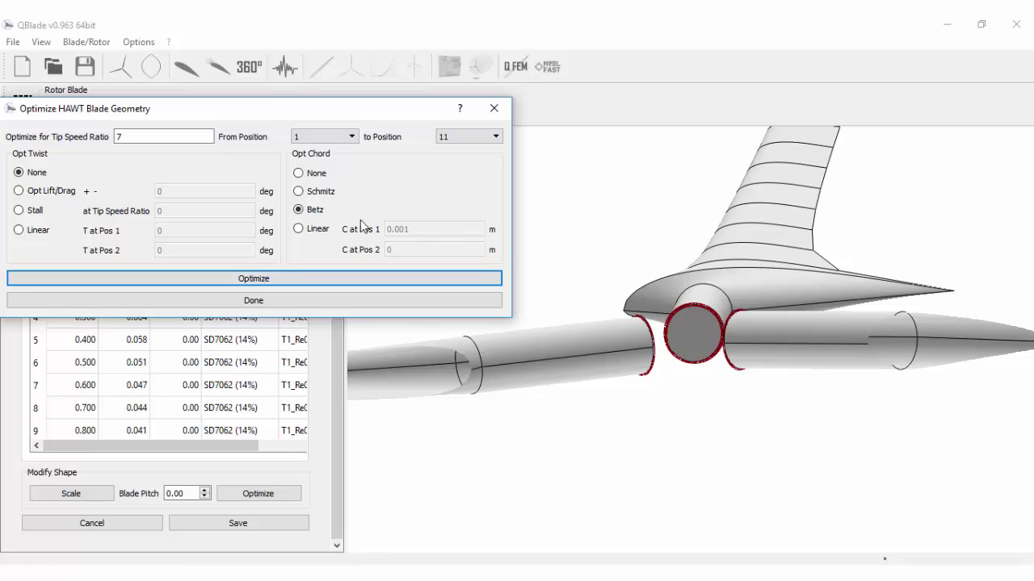
{"action": "left_click", "coordinate": [279, 277]}
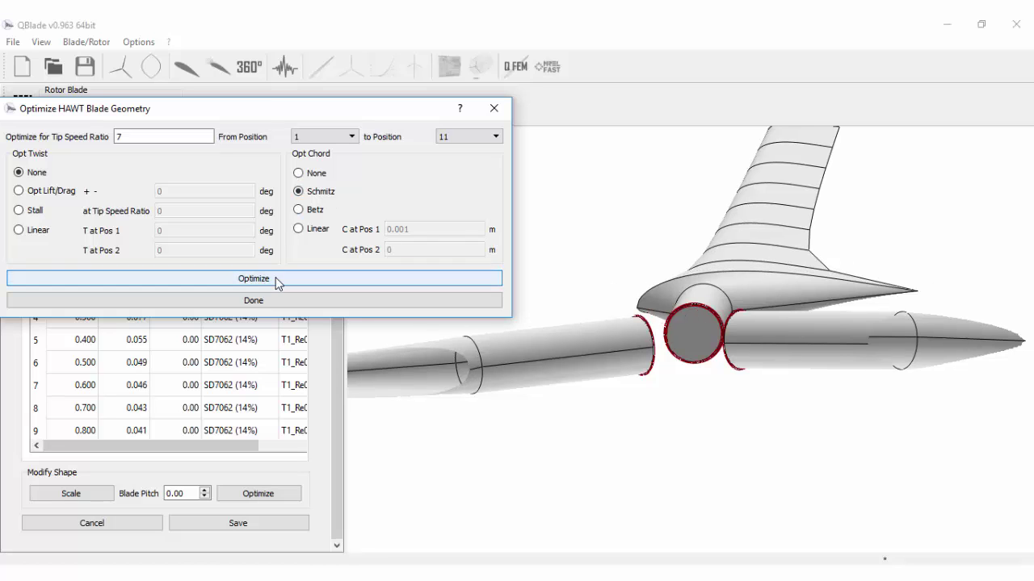
{"action": "left_click", "coordinate": [298, 210]}
{"action": "left_click", "coordinate": [281, 279]}
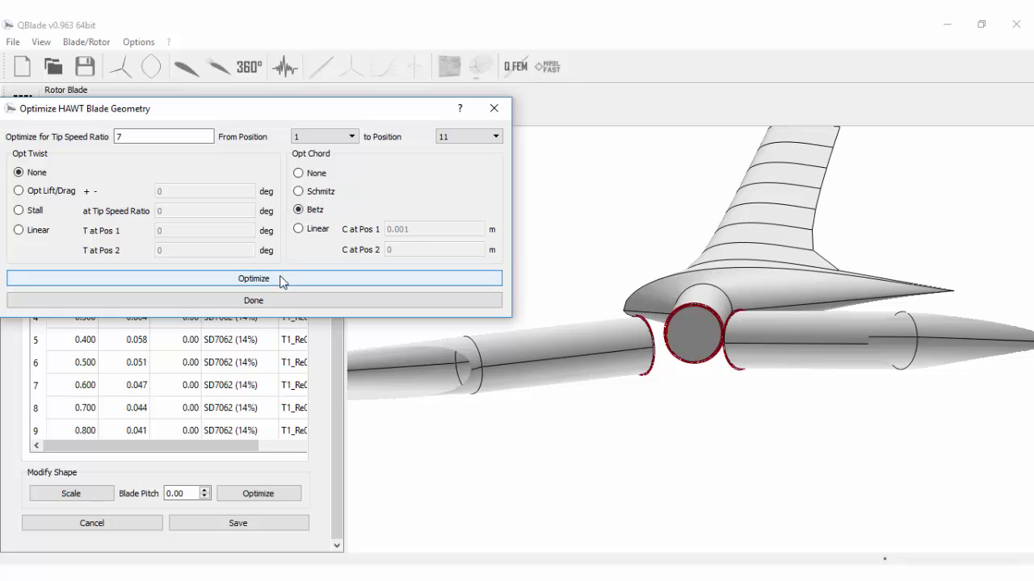
{"action": "left_click", "coordinate": [301, 193]}
{"action": "left_click", "coordinate": [291, 279]}
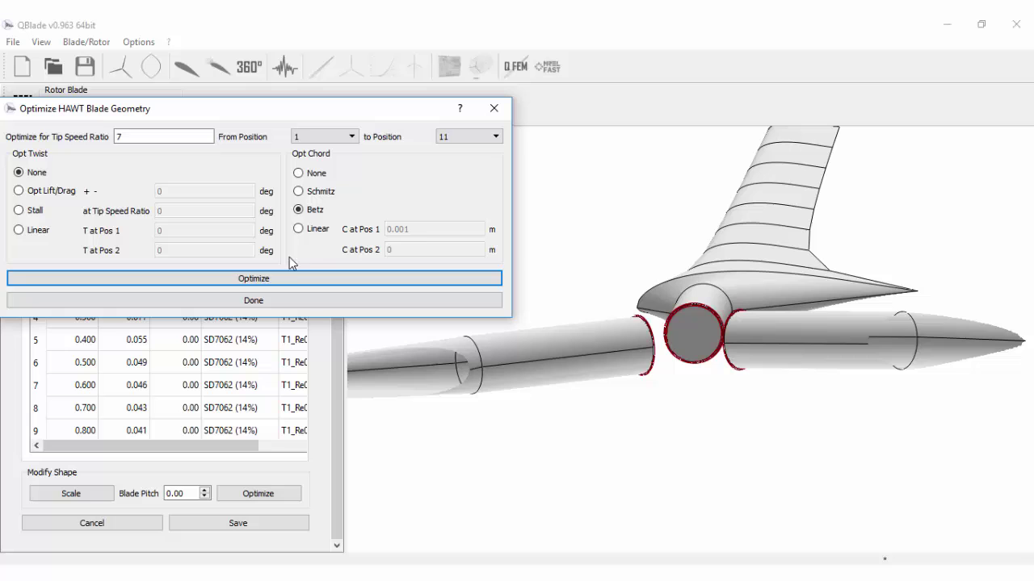
{"action": "left_click", "coordinate": [291, 278]}
Step: Keep the Betz chords, then apply Opt Lift/Drag twist at 6.5 and close the optimizer
{"action": "left_click", "coordinate": [286, 299]}
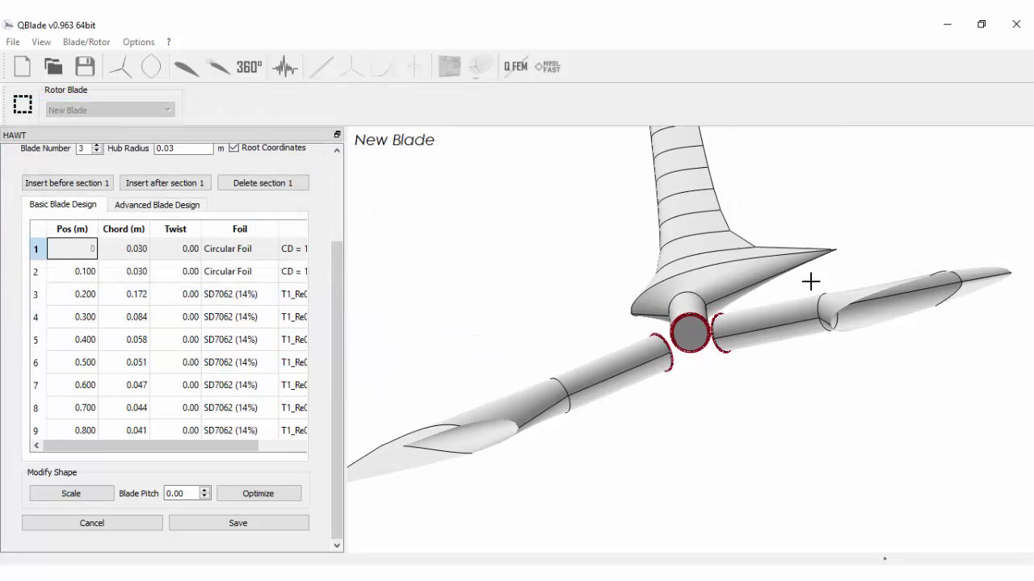
{"action": "left_click", "coordinate": [263, 492]}
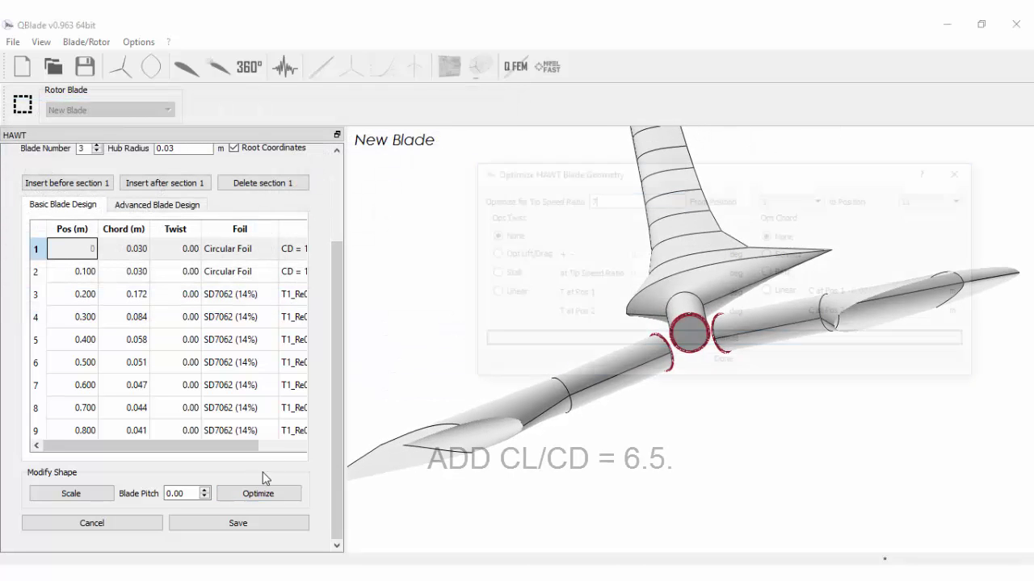
{"action": "left_click_drag", "start_coordinate": [586, 173], "coordinate": [297, 164]}
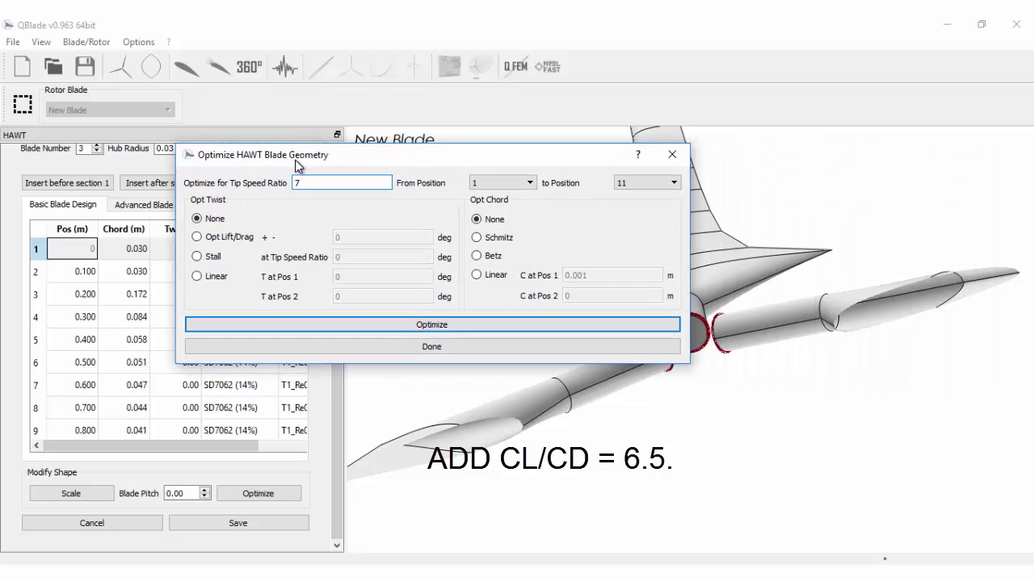
{"action": "left_click", "coordinate": [202, 239]}
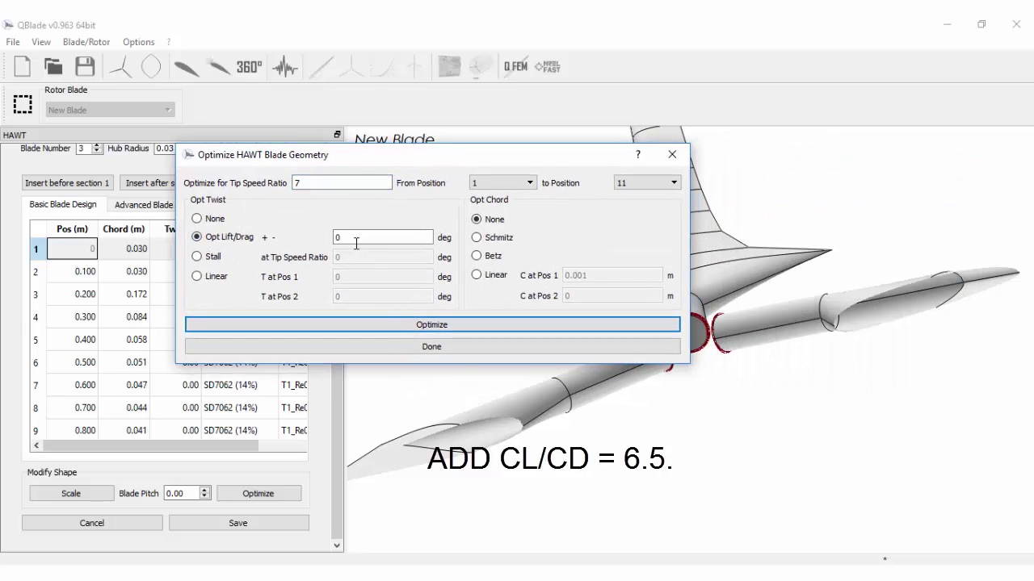
{"action": "type", "text": "6.5"}
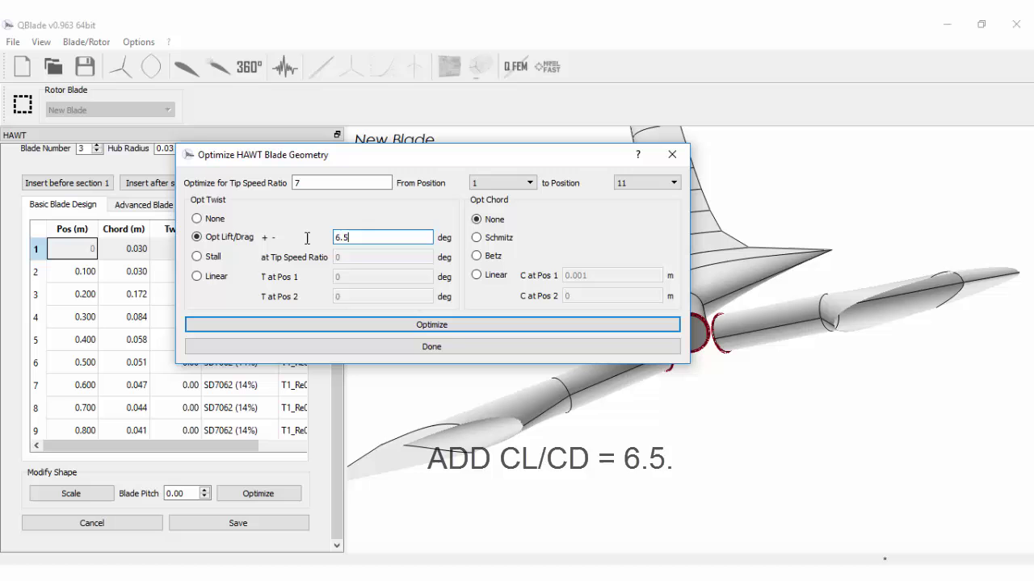
{"action": "left_click_drag", "start_coordinate": [374, 158], "coordinate": [590, 137]}
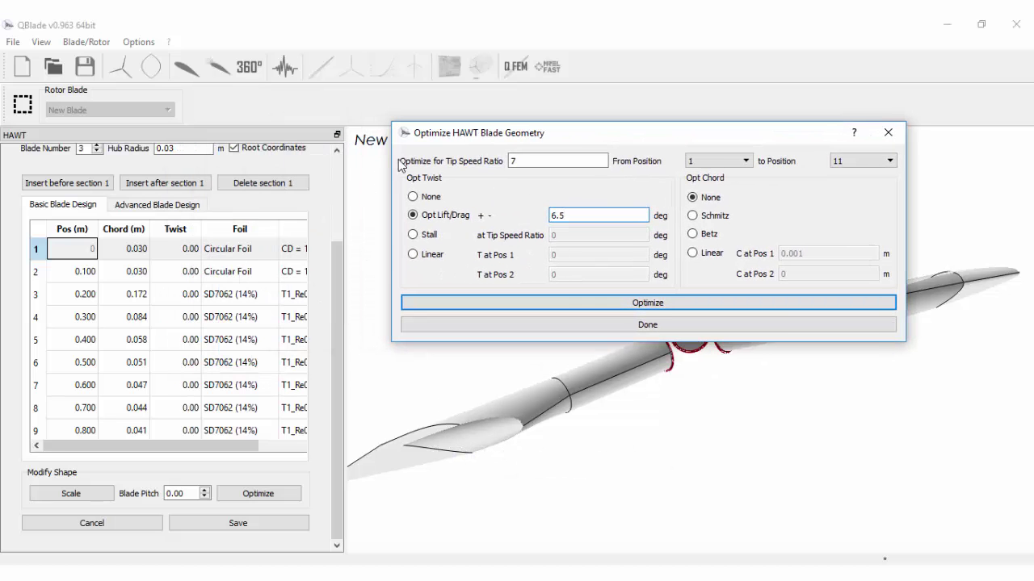
{"action": "left_click_drag", "start_coordinate": [479, 138], "coordinate": [223, 63]}
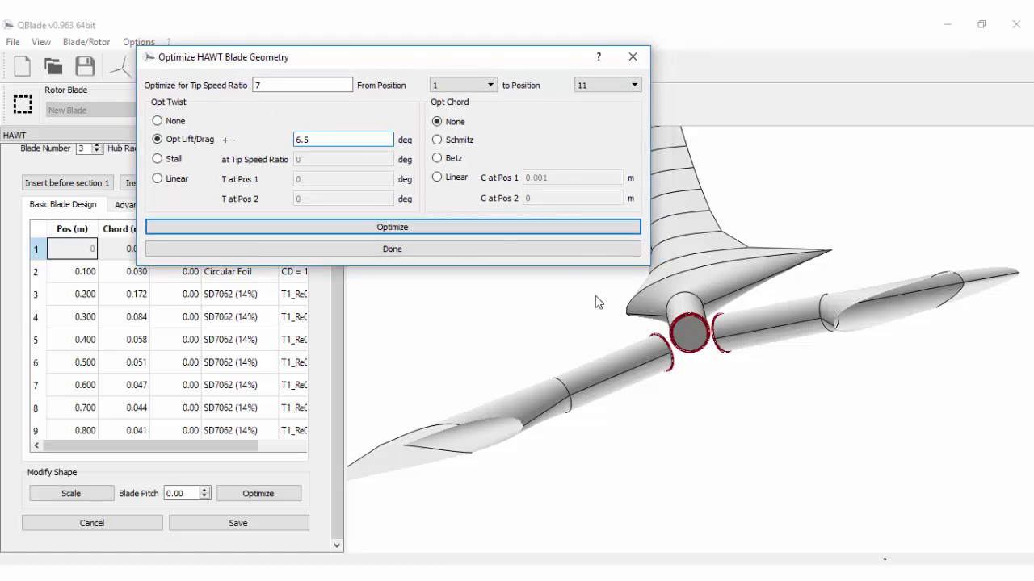
{"action": "left_click_drag", "start_coordinate": [461, 64], "coordinate": [484, 39]}
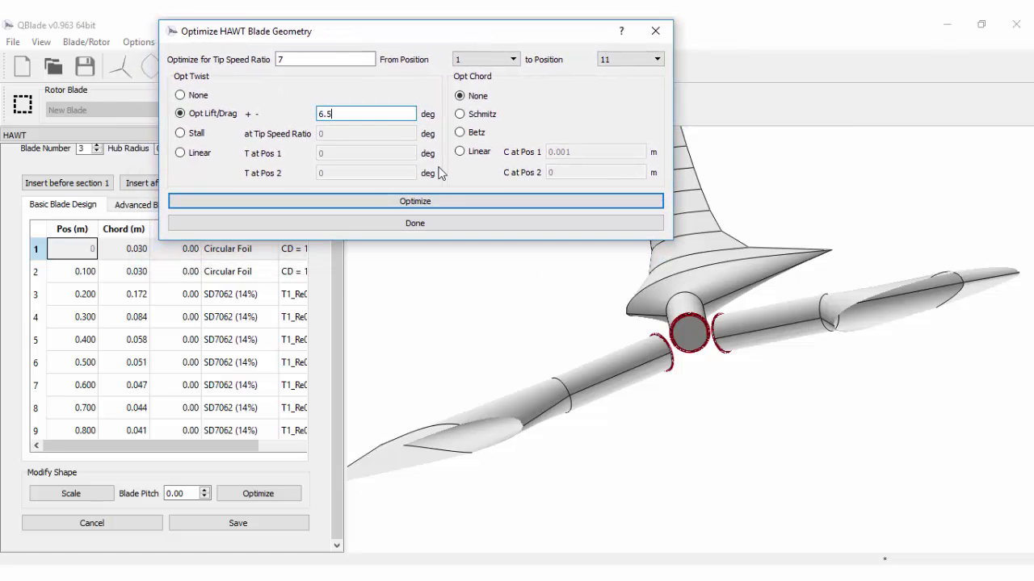
{"action": "left_click", "coordinate": [433, 202]}
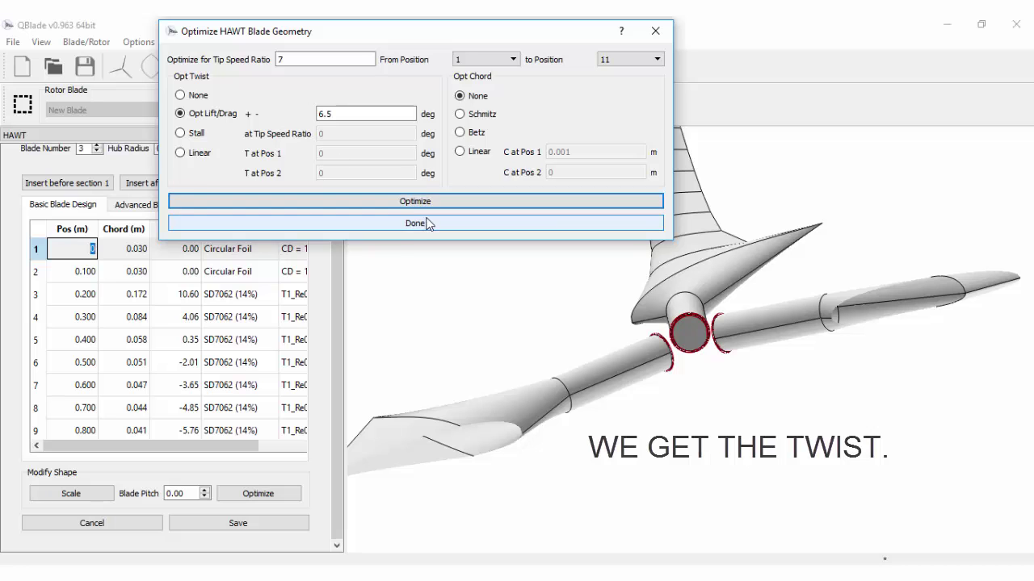
{"action": "left_click", "coordinate": [426, 223]}
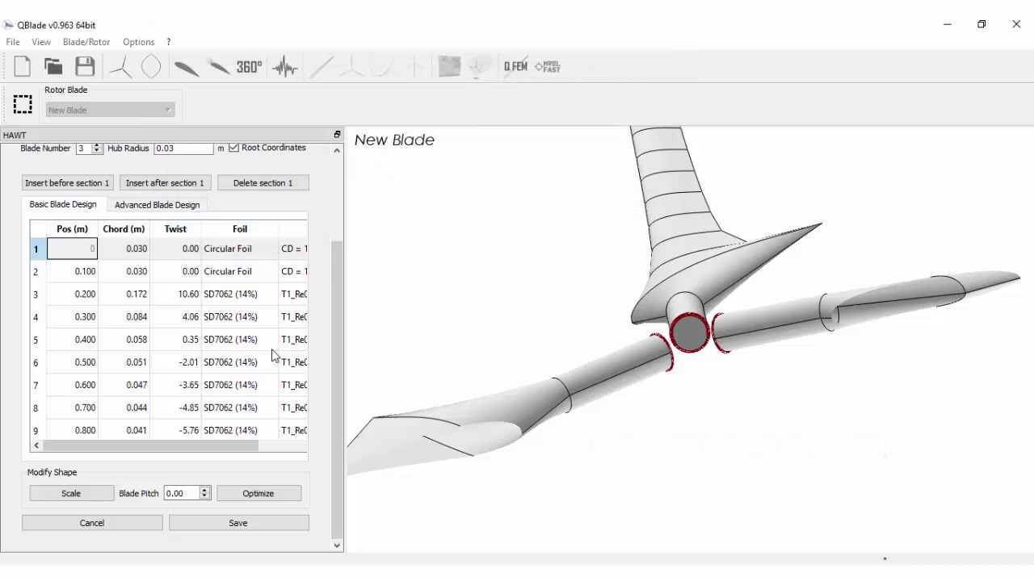
Step: Reduce the chord of the 0.2 m section from 0.172 to 0.100 m
{"action": "scroll", "coordinate": [242, 323], "scroll_direction": "down", "scroll_amount": 1}
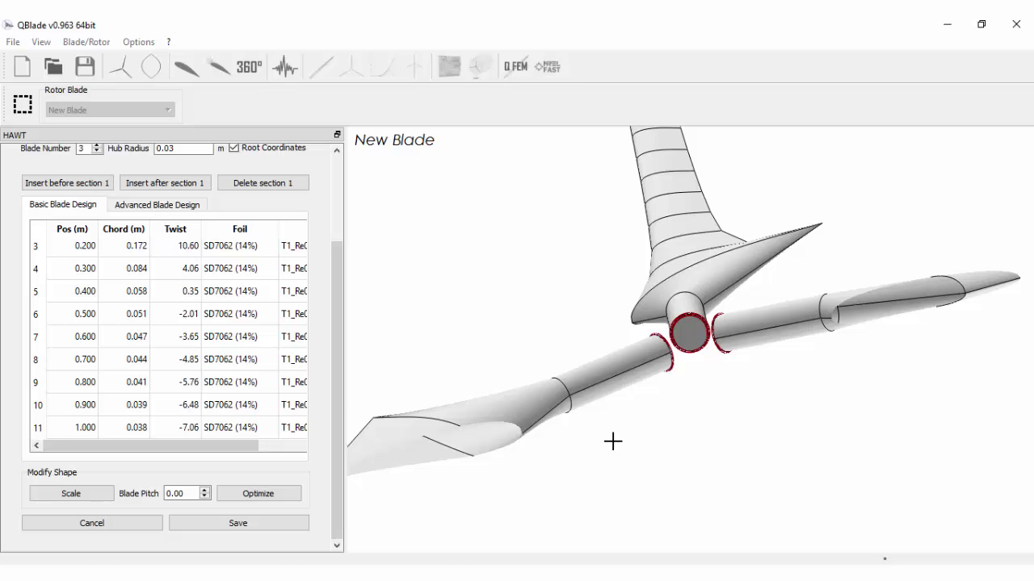
{"action": "left_click_drag", "start_coordinate": [617, 407], "coordinate": [749, 341]}
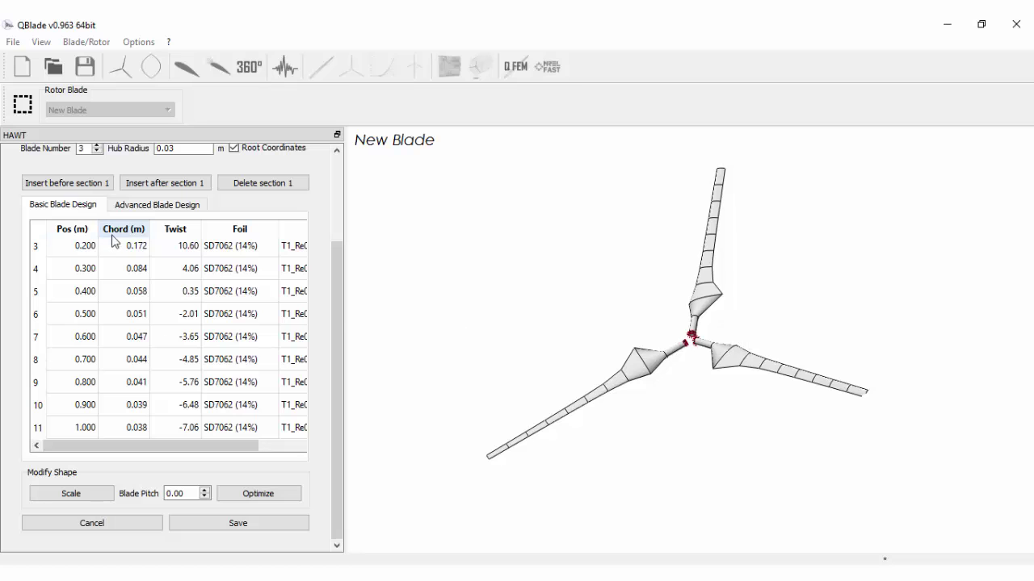
{"action": "double_click", "coordinate": [125, 289]}
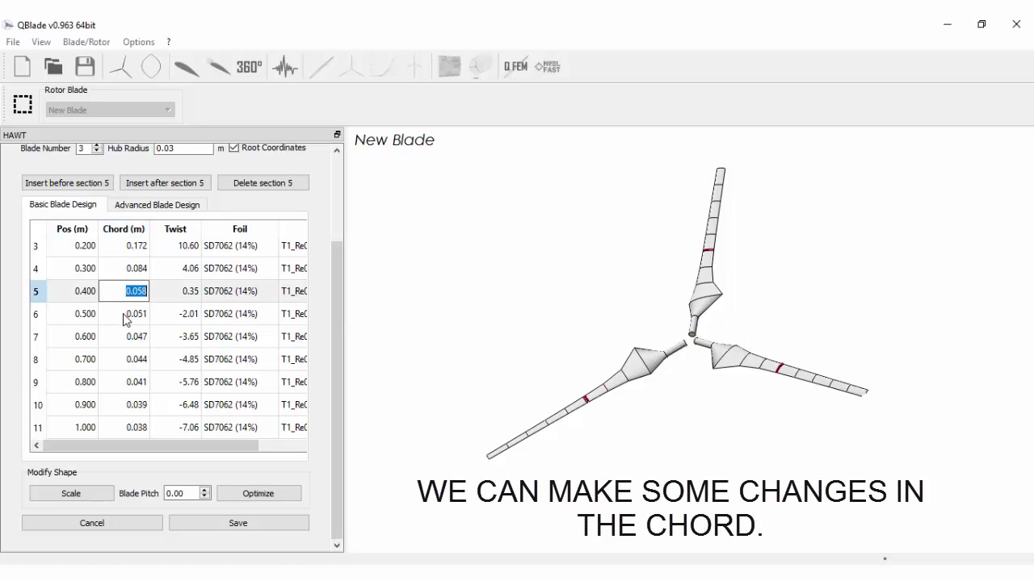
{"action": "key", "text": "Return"}
{"action": "double_click", "coordinate": [127, 271]}
{"action": "double_click", "coordinate": [128, 255]}
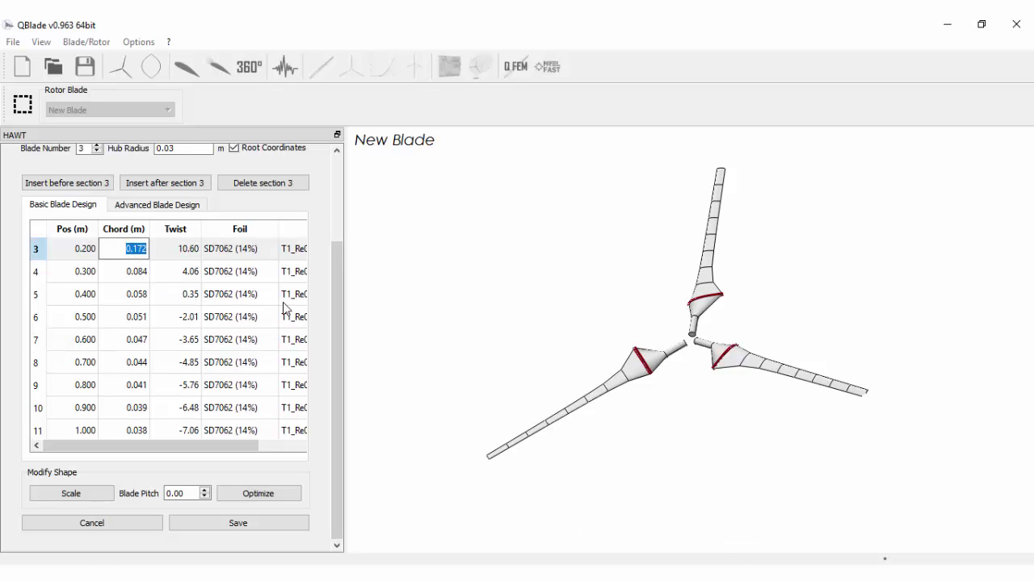
{"action": "key", "text": "Return"}
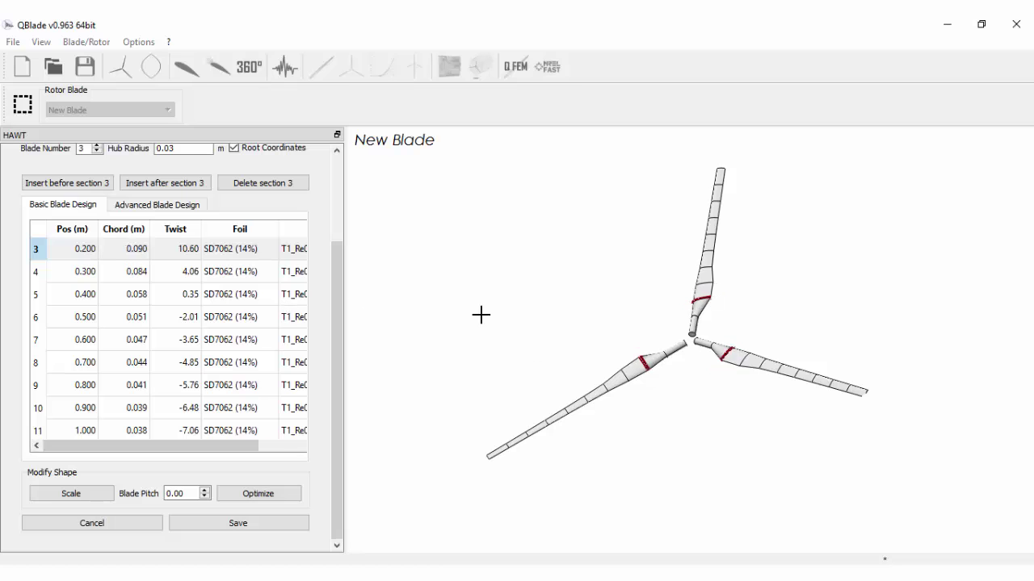
{"action": "scroll", "coordinate": [695, 303], "scroll_direction": "up", "scroll_amount": 5}
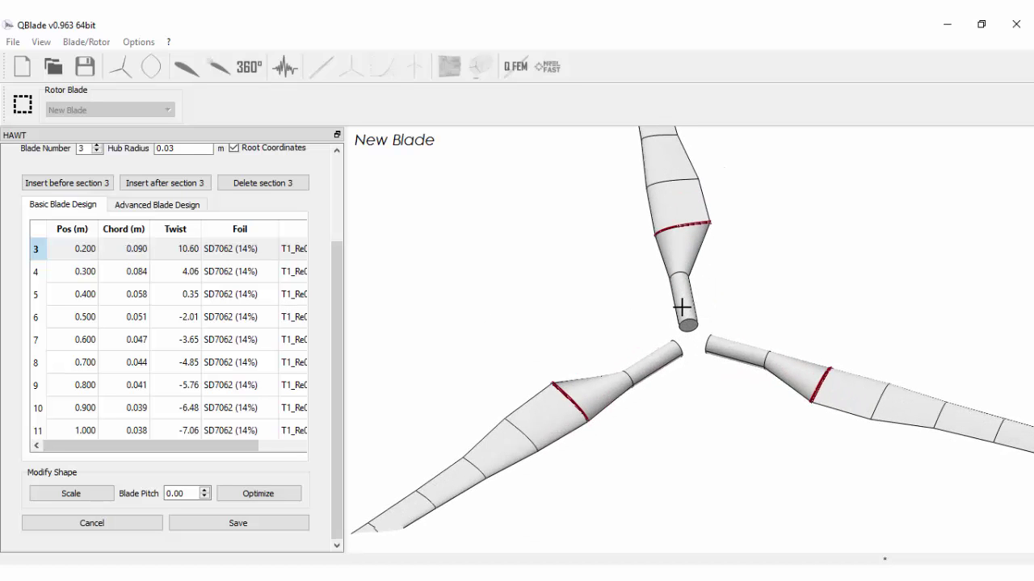
{"action": "left_click", "coordinate": [139, 253]}
{"action": "left_click", "coordinate": [140, 253]}
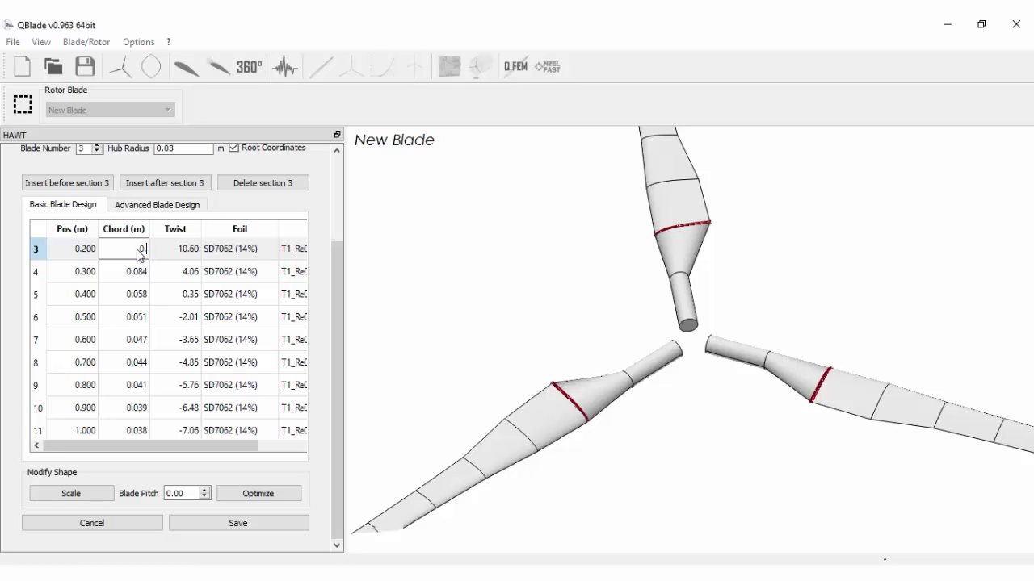
{"action": "key", "text": "Return"}
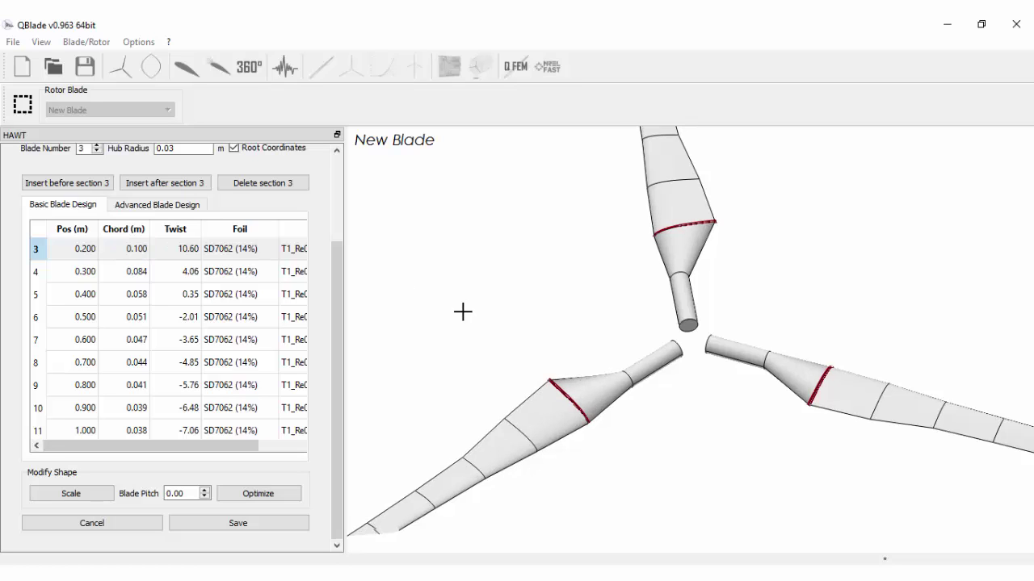
{"action": "left_click_drag", "start_coordinate": [593, 329], "coordinate": [778, 363]}
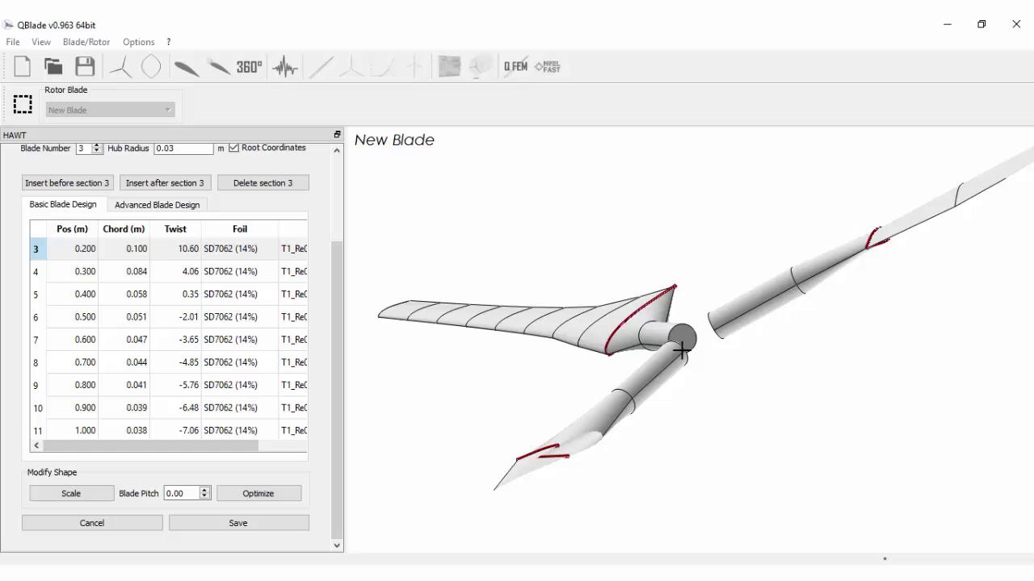
Step: Save the blade under the name New Blade, overwriting the old version
{"action": "left_click", "coordinate": [253, 523]}
{"action": "left_click", "coordinate": [595, 402]}
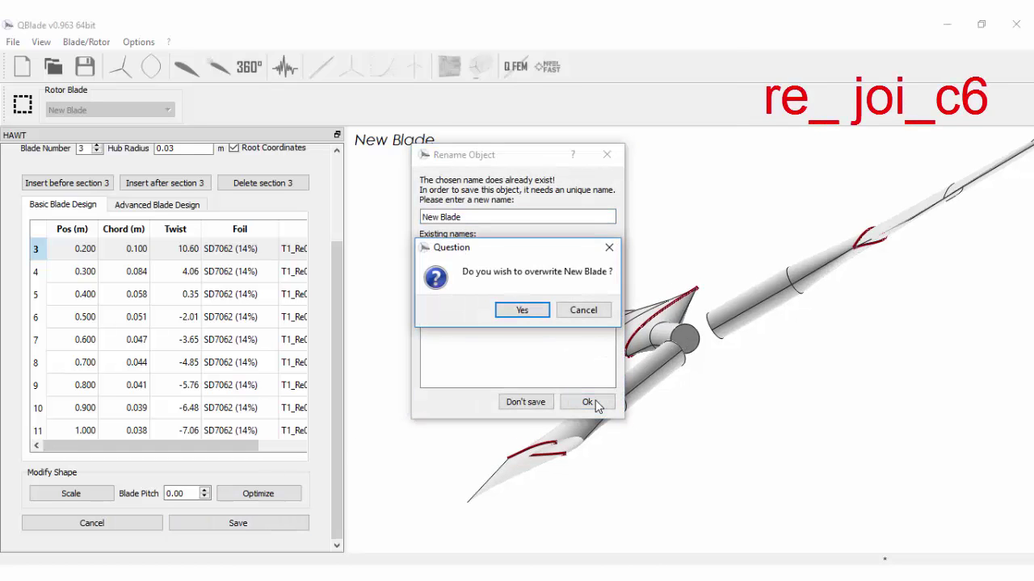
{"action": "left_click", "coordinate": [523, 311]}
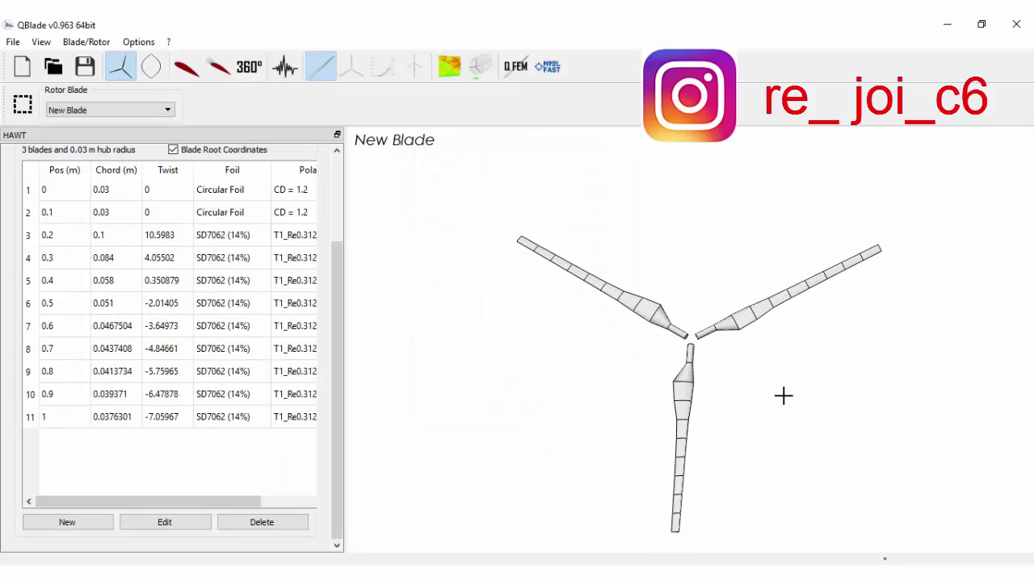
{"action": "scroll", "coordinate": [764, 370], "scroll_direction": "up", "scroll_amount": 5}
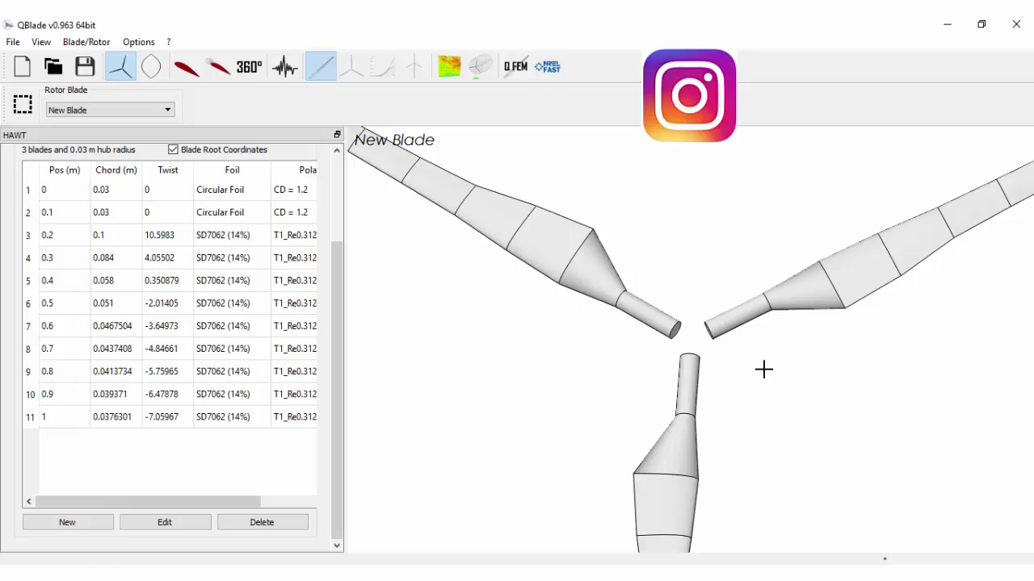
{"action": "scroll", "coordinate": [764, 370], "scroll_direction": "up", "scroll_amount": 3}
{"action": "scroll", "coordinate": [761, 369], "scroll_direction": "down", "scroll_amount": 6}
{"action": "left_click_drag", "start_coordinate": [750, 397], "coordinate": [609, 337]}
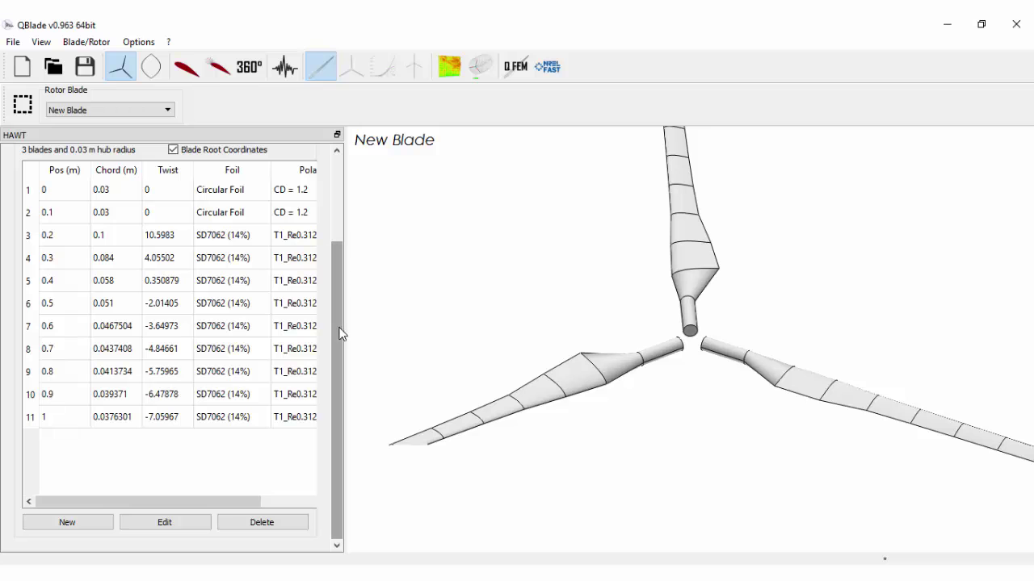
{"action": "left_click_drag", "start_coordinate": [339, 330], "coordinate": [343, 219]}
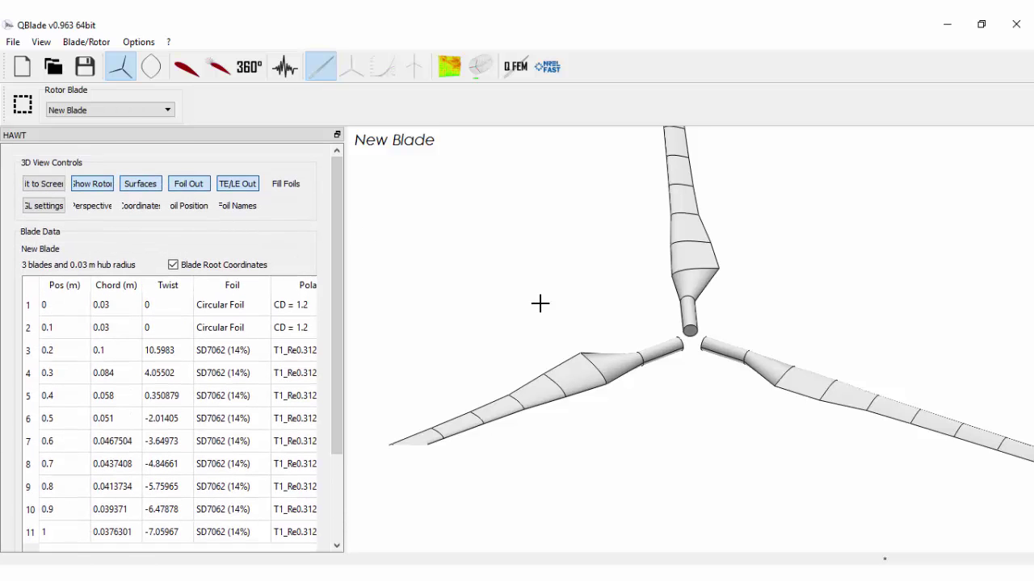
{"action": "scroll", "coordinate": [695, 339], "scroll_direction": "down", "scroll_amount": 5}
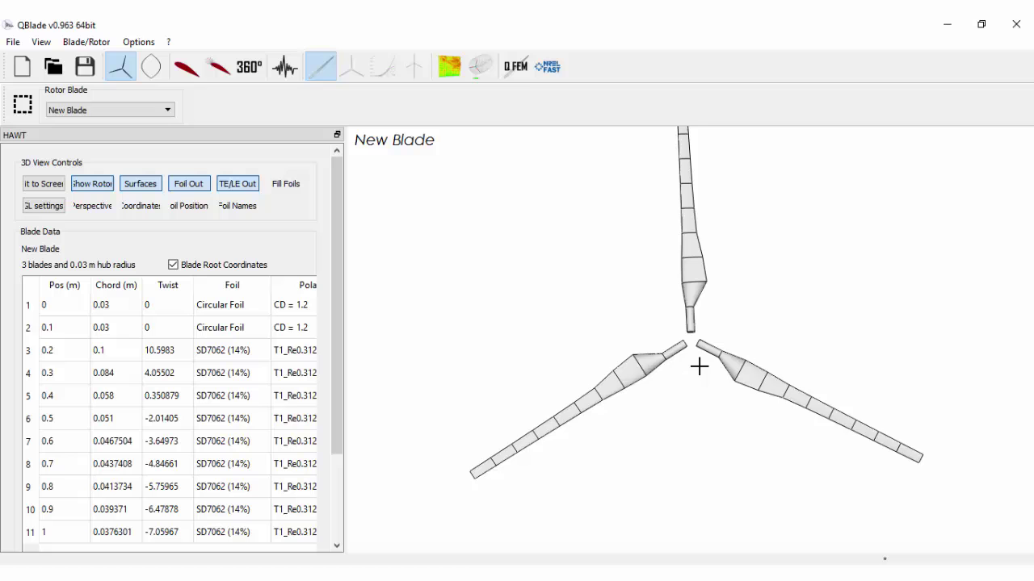
{"action": "left_click_drag", "start_coordinate": [697, 356], "coordinate": [720, 279]}
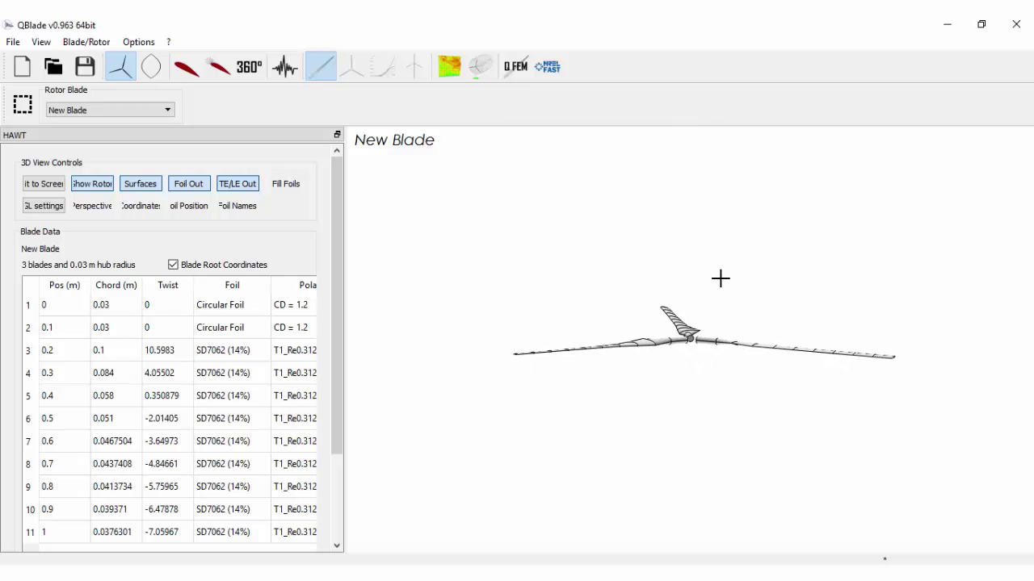